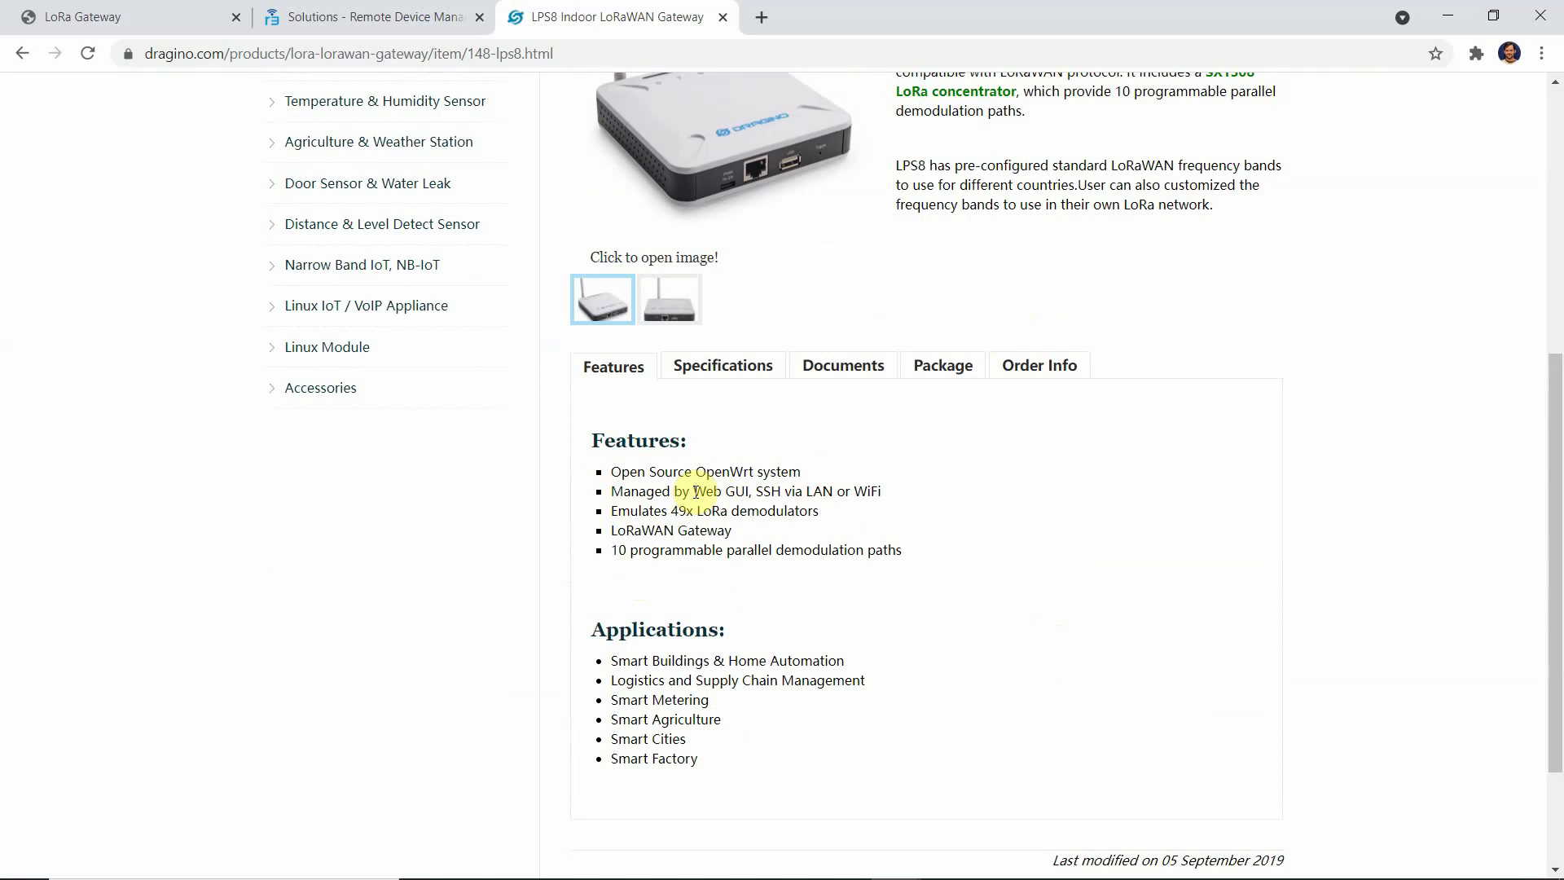
- Review the LPS8 gateway's feature list, including Web GUI and SSH management, and its overview on the product page
{"action": "left_click_drag", "start_coordinate": [695, 492], "coordinate": [748, 492]}
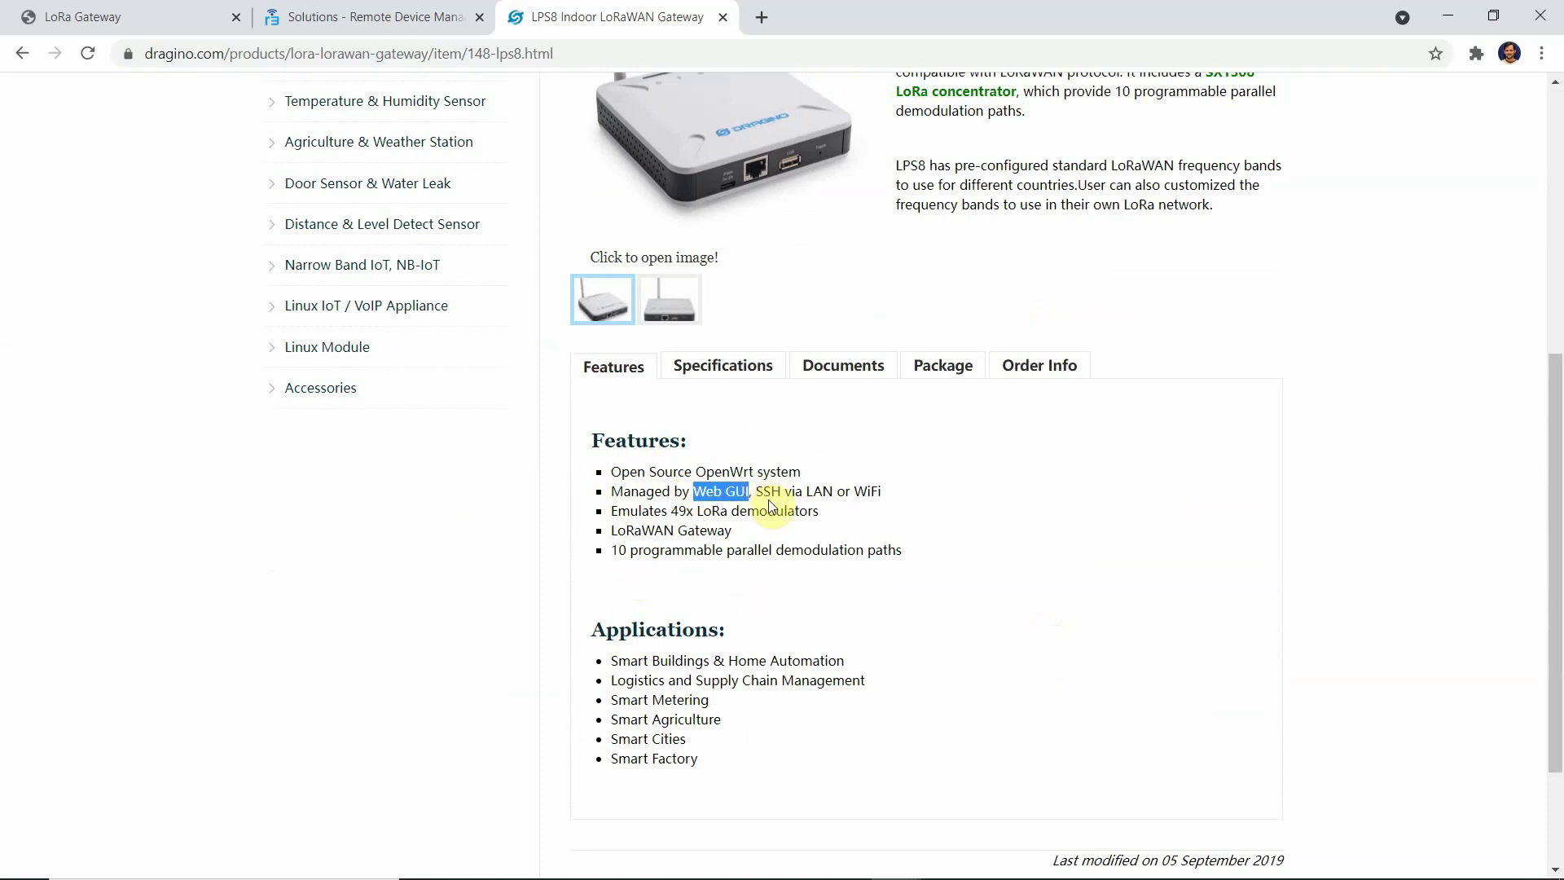
{"action": "left_click_drag", "start_coordinate": [756, 491], "coordinate": [789, 490]}
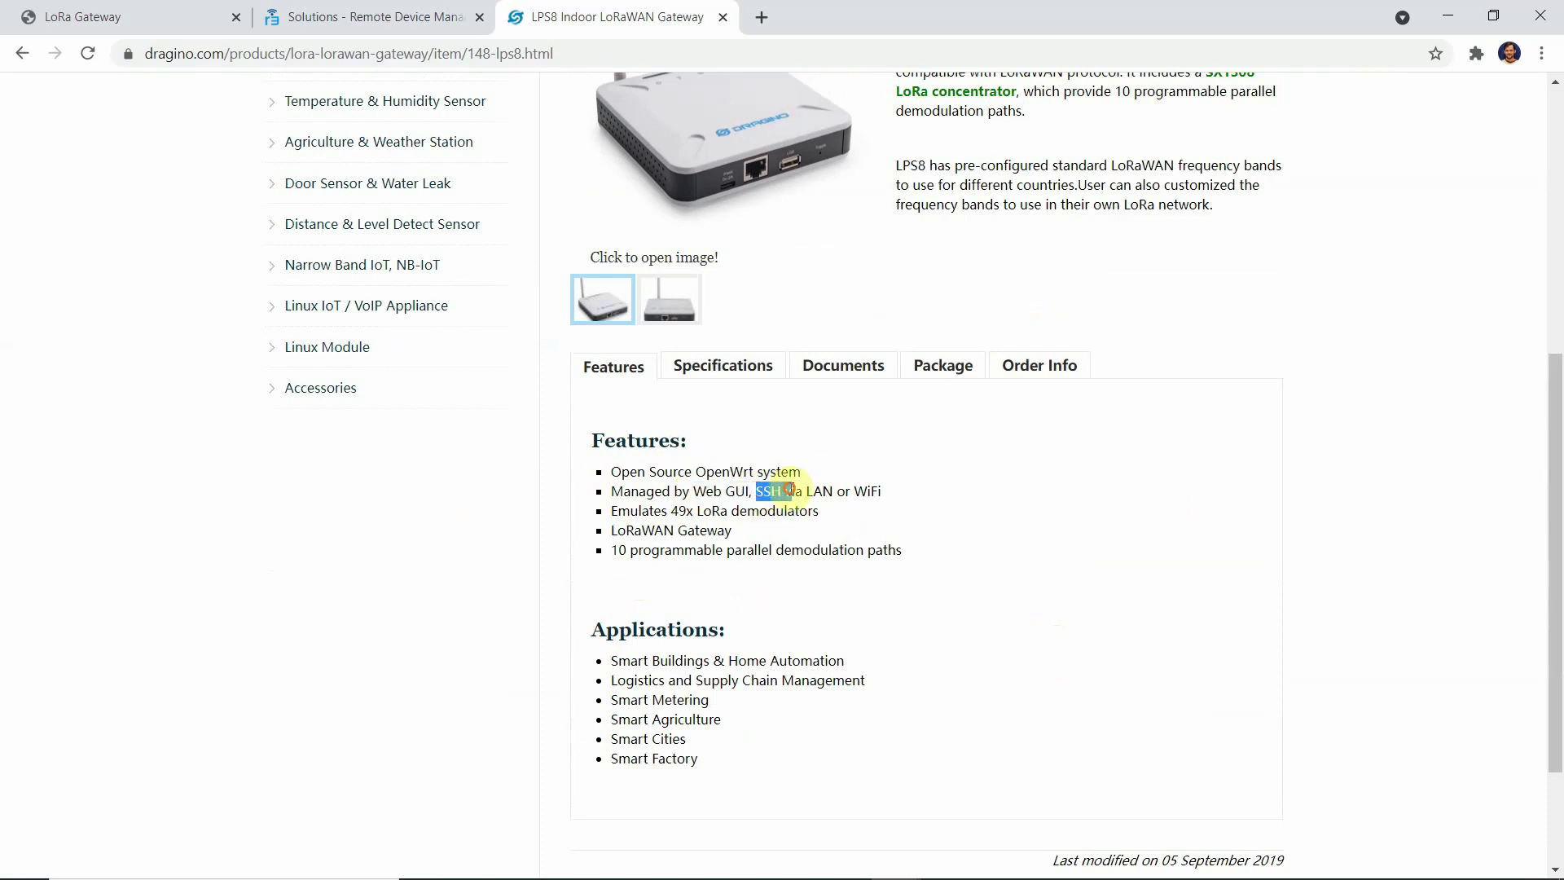
{"action": "left_click", "coordinate": [1001, 509]}
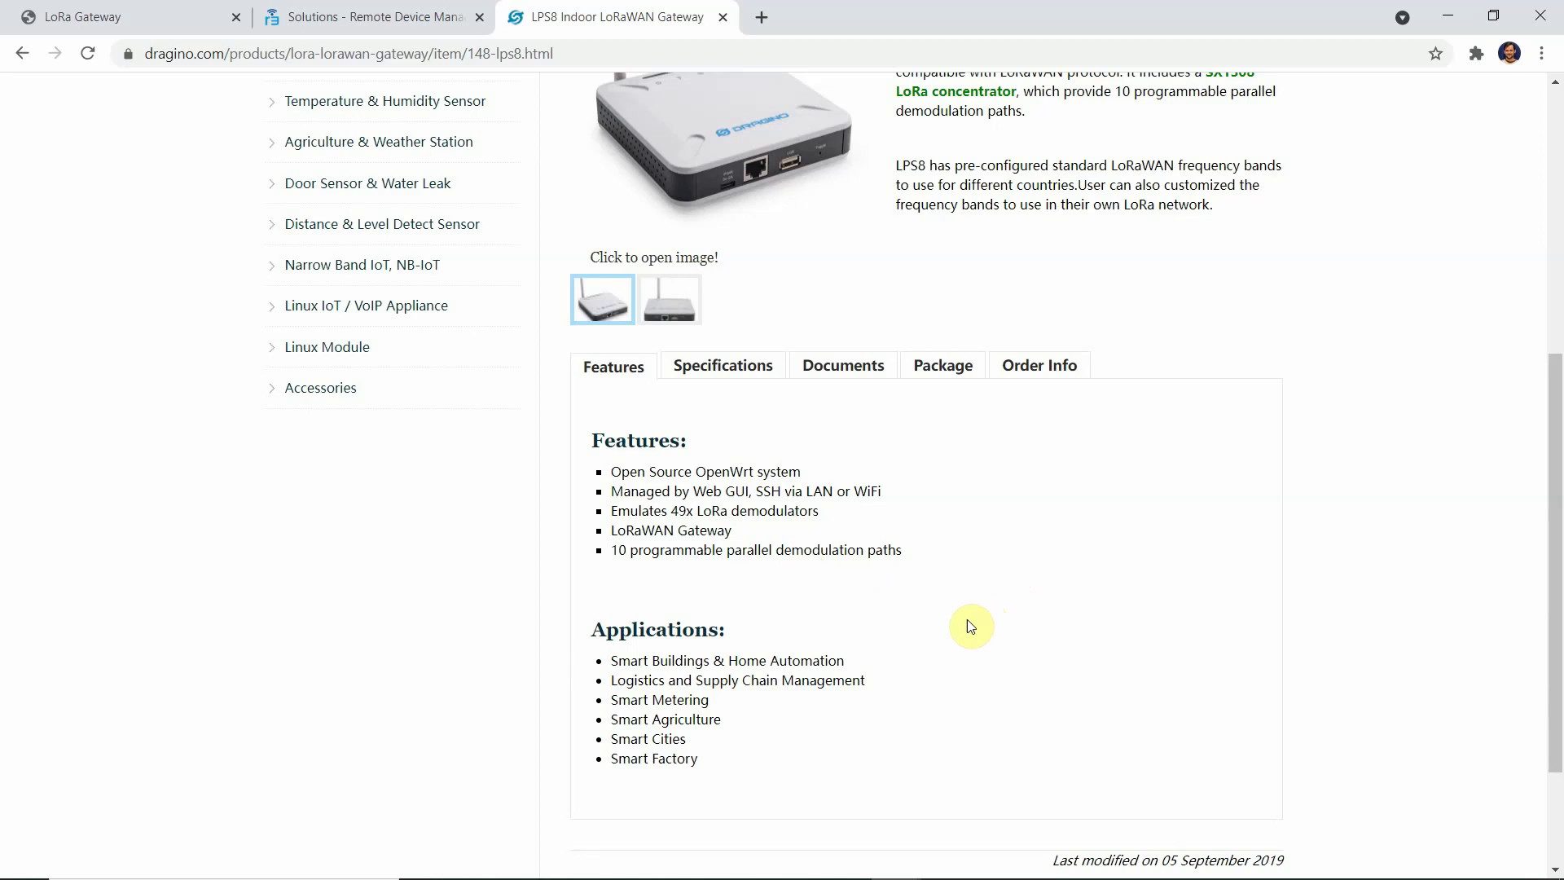
{"action": "scroll", "coordinate": [963, 632], "scroll_direction": "up", "scroll_amount": 6}
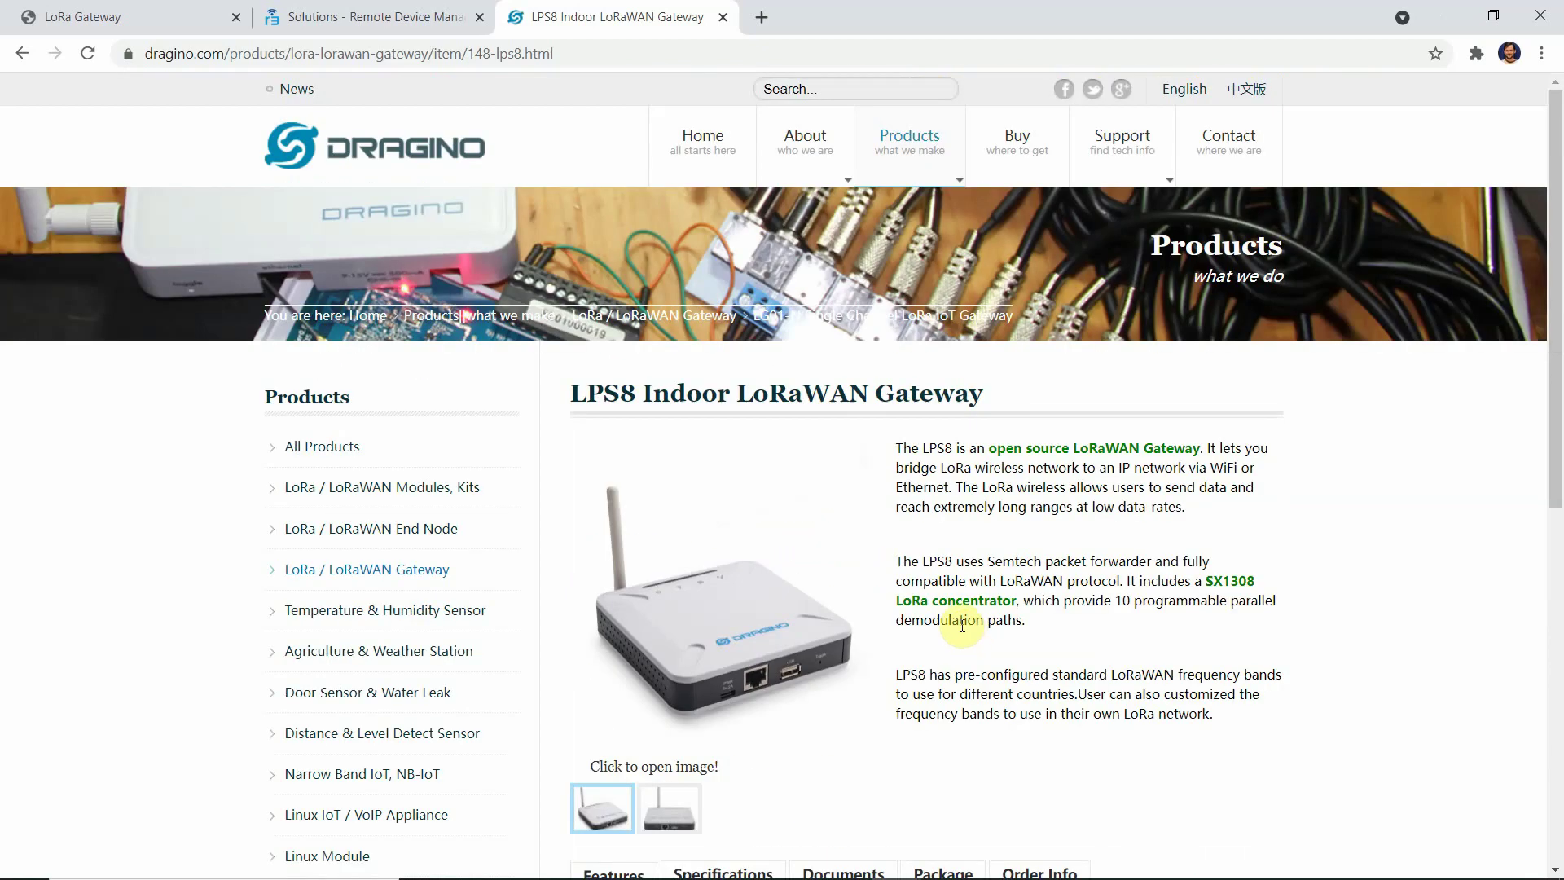
- Switch to the gateway's web interface and open its LoRa radio configuration page
{"action": "left_click", "coordinate": [65, 8]}
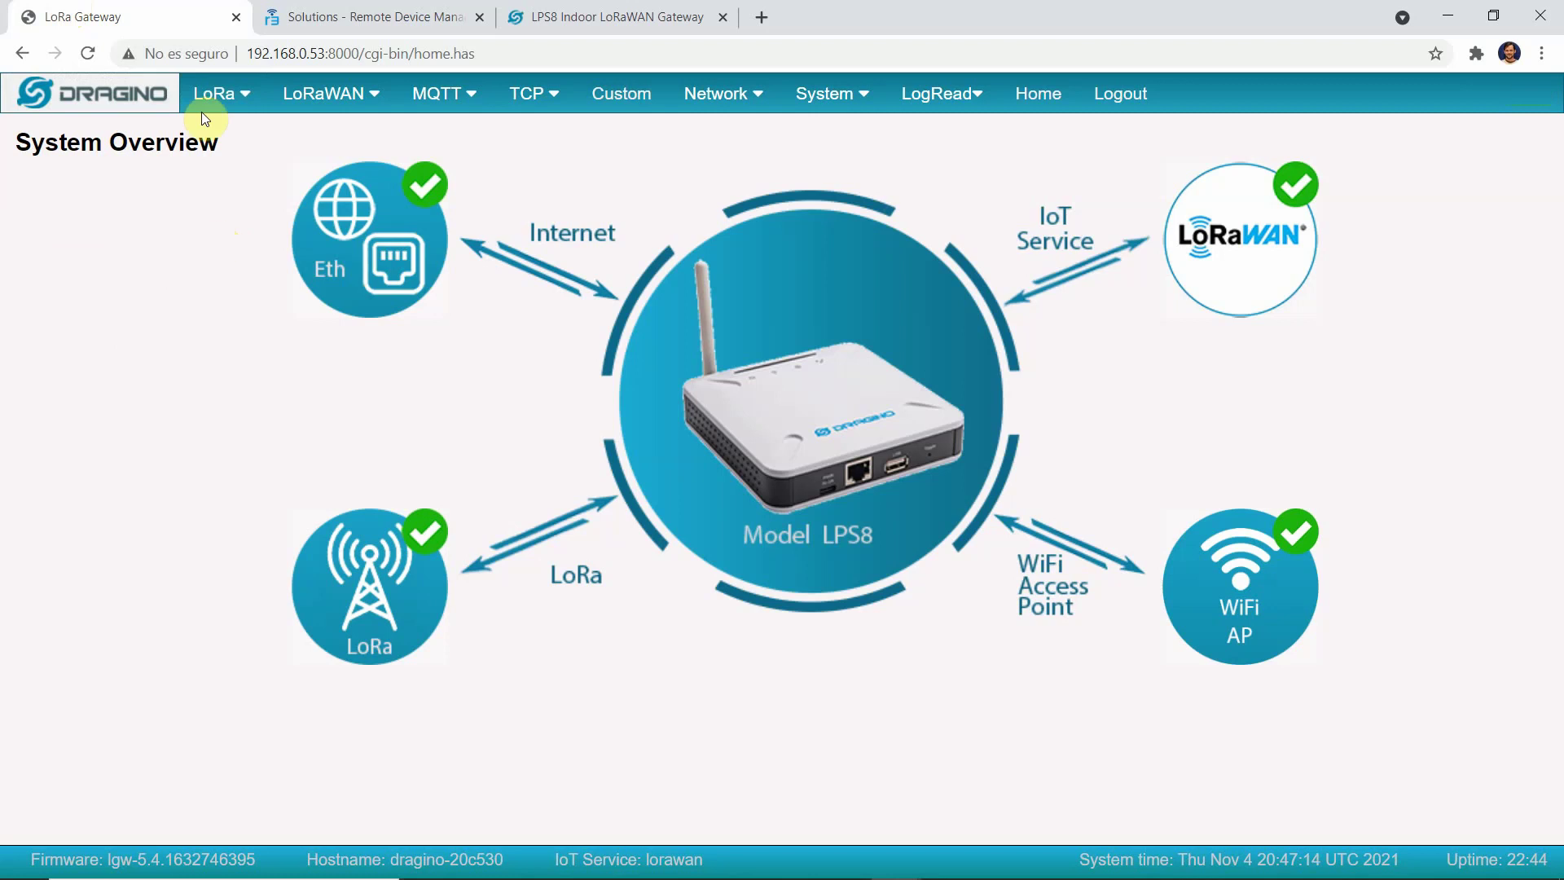
{"action": "left_click", "coordinate": [222, 96]}
{"action": "mouse_move", "coordinate": [203, 95]}
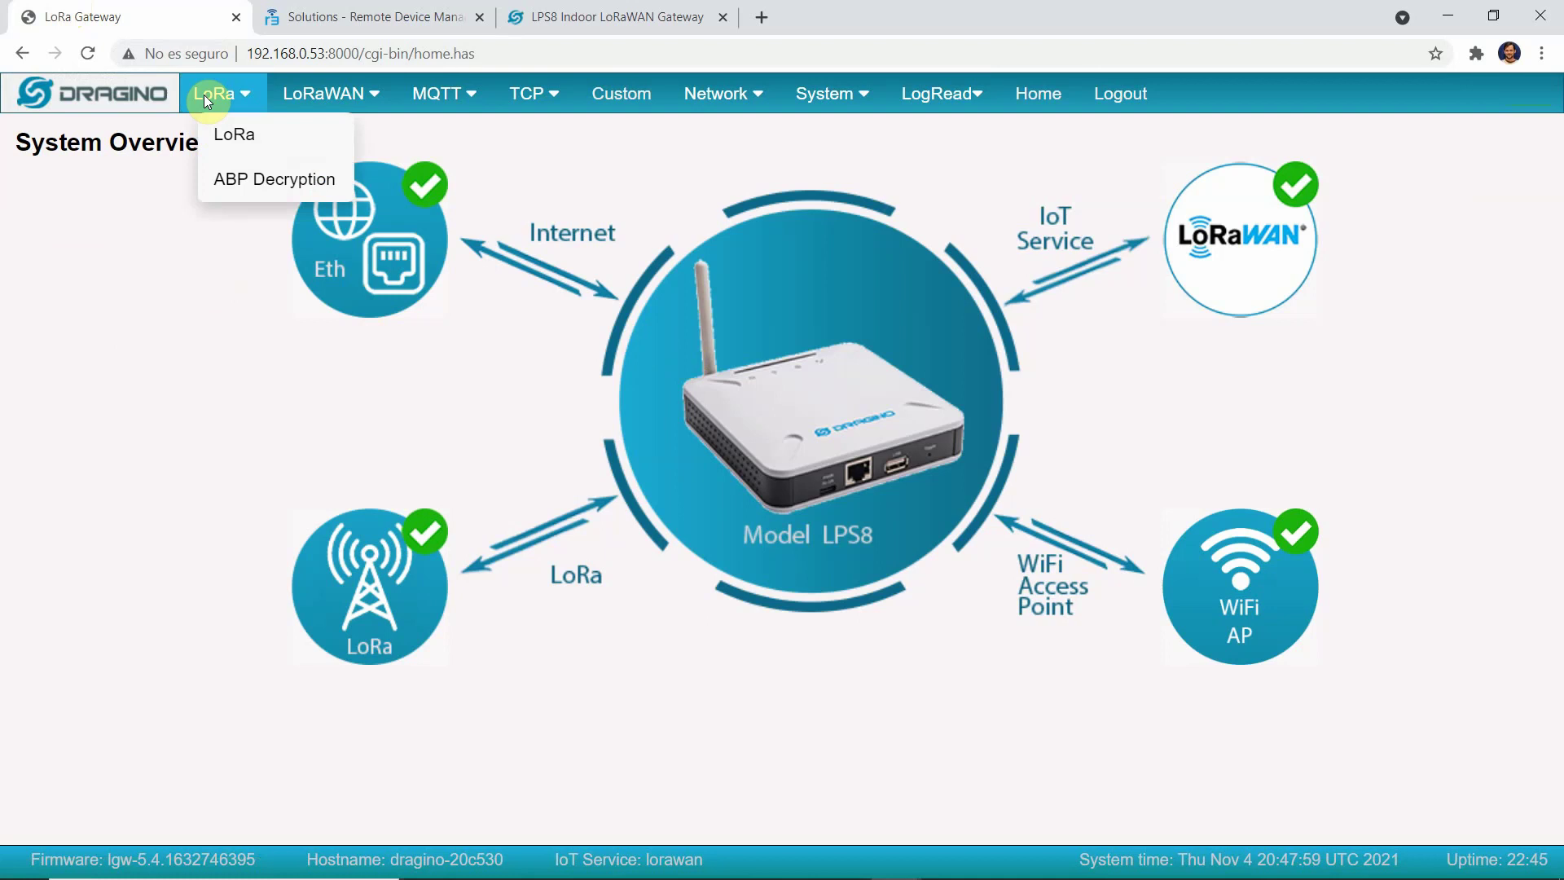
{"action": "left_click", "coordinate": [235, 133]}
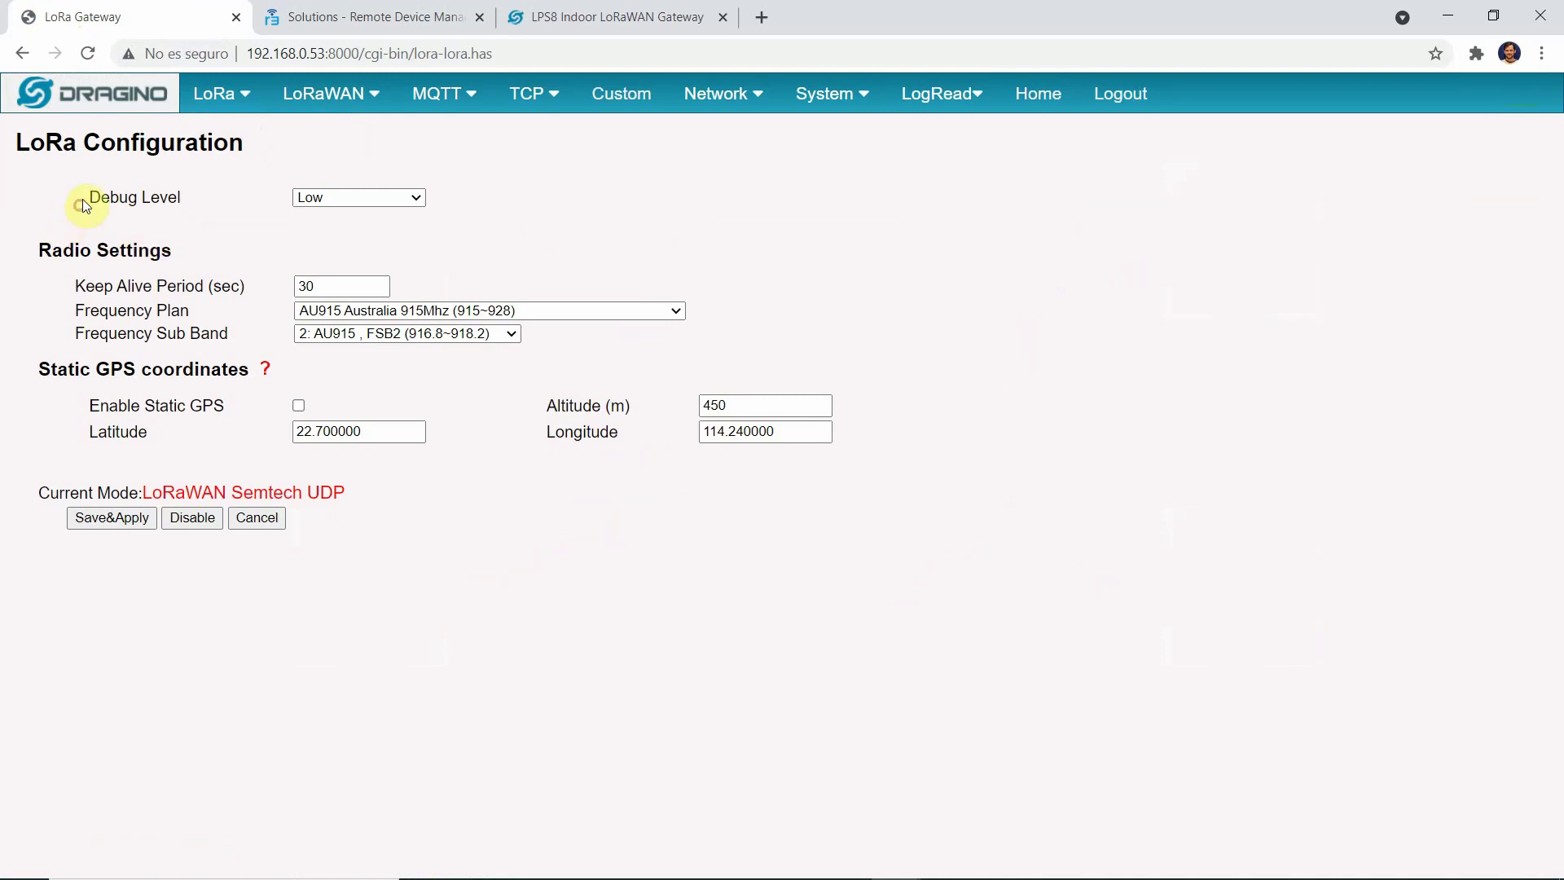
- Examine the debug level options available in the LoRa configuration
{"action": "left_click_drag", "start_coordinate": [81, 199], "coordinate": [187, 198]}
{"action": "left_click", "coordinate": [355, 202]}
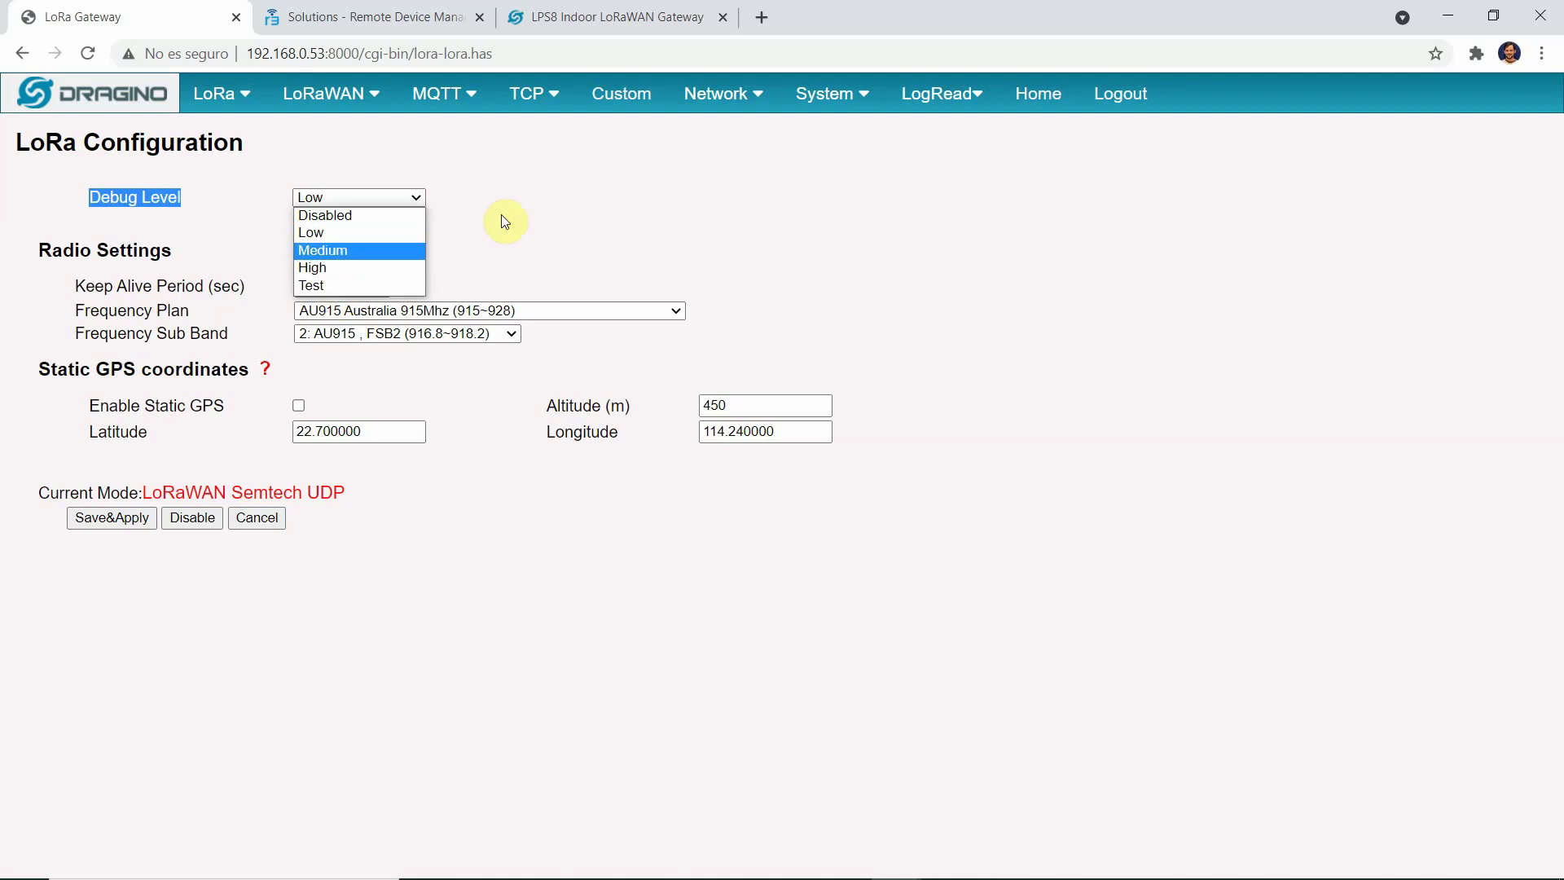
{"action": "left_click", "coordinate": [165, 221]}
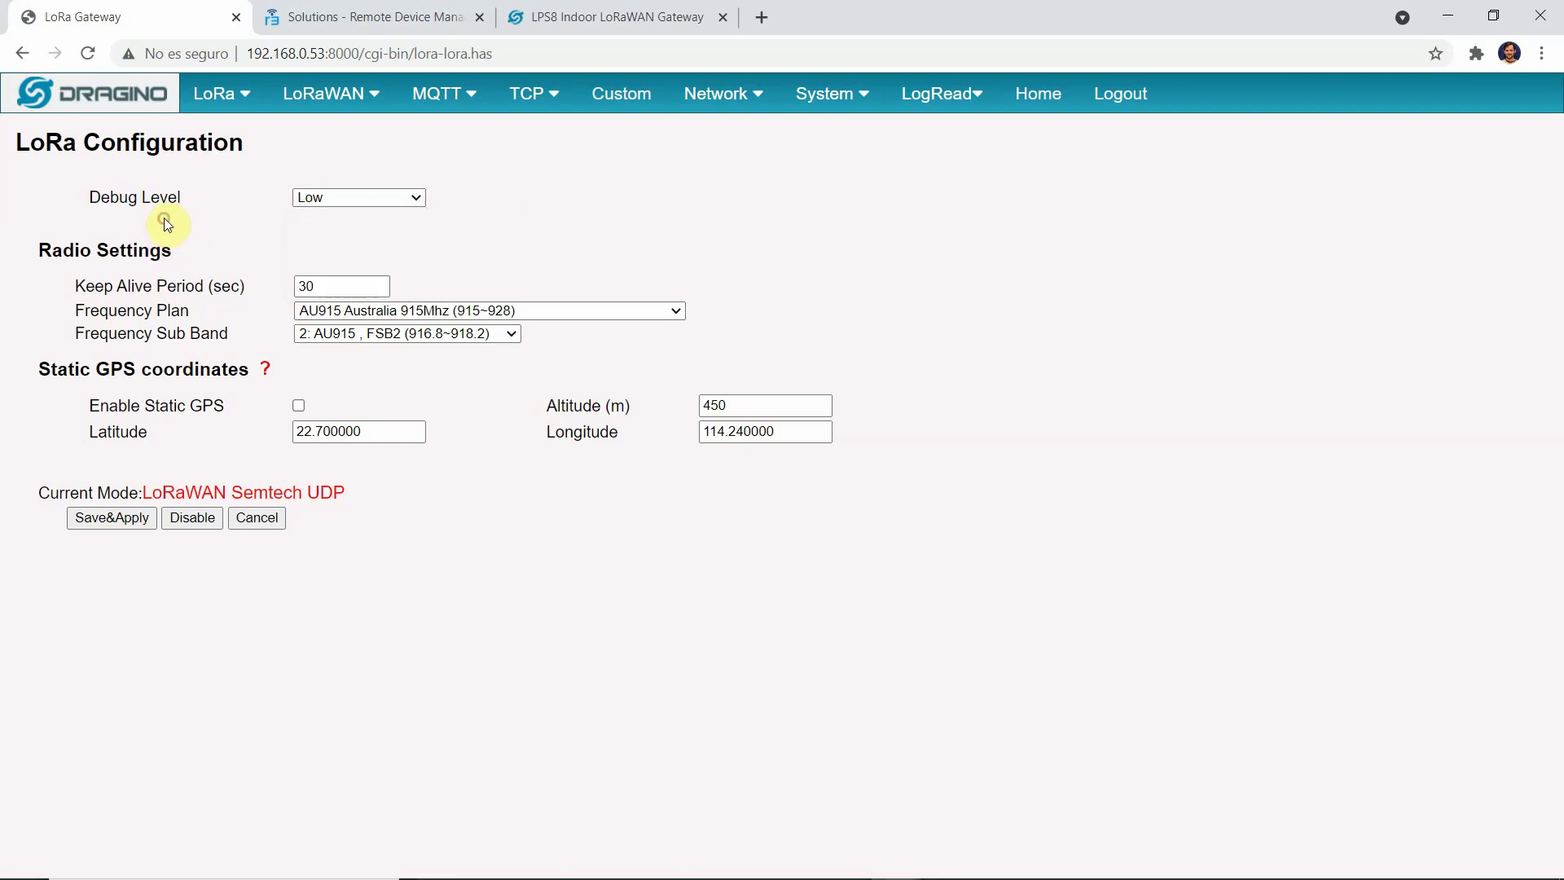
{"action": "left_click_drag", "start_coordinate": [52, 189], "coordinate": [228, 194]}
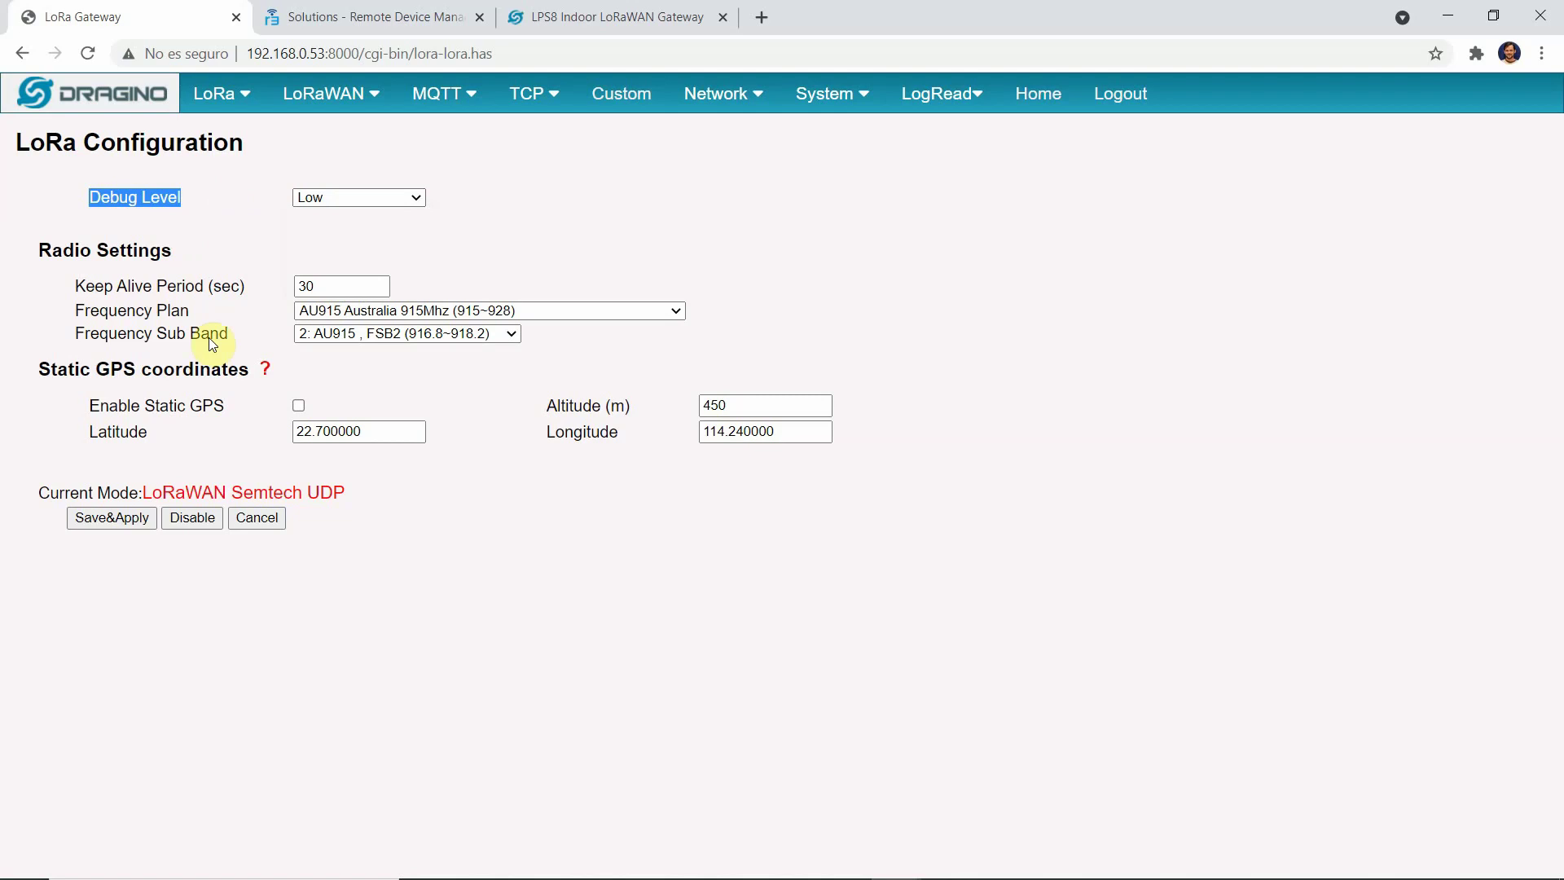
- Examine the regional frequency plans available in the radio settings
{"action": "left_click", "coordinate": [96, 311]}
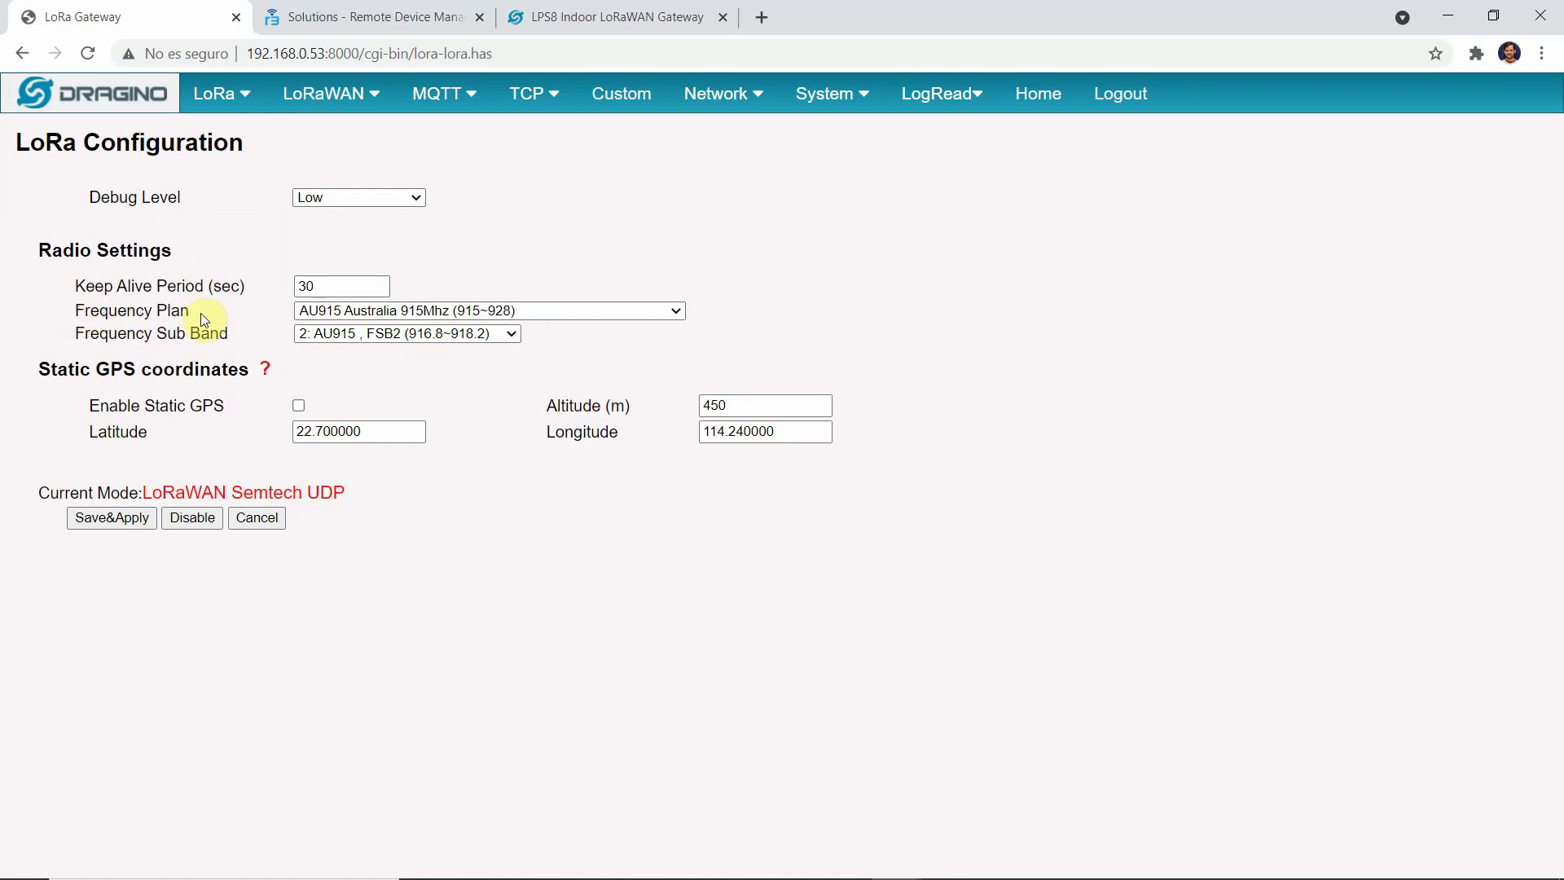
{"action": "left_click", "coordinate": [469, 311]}
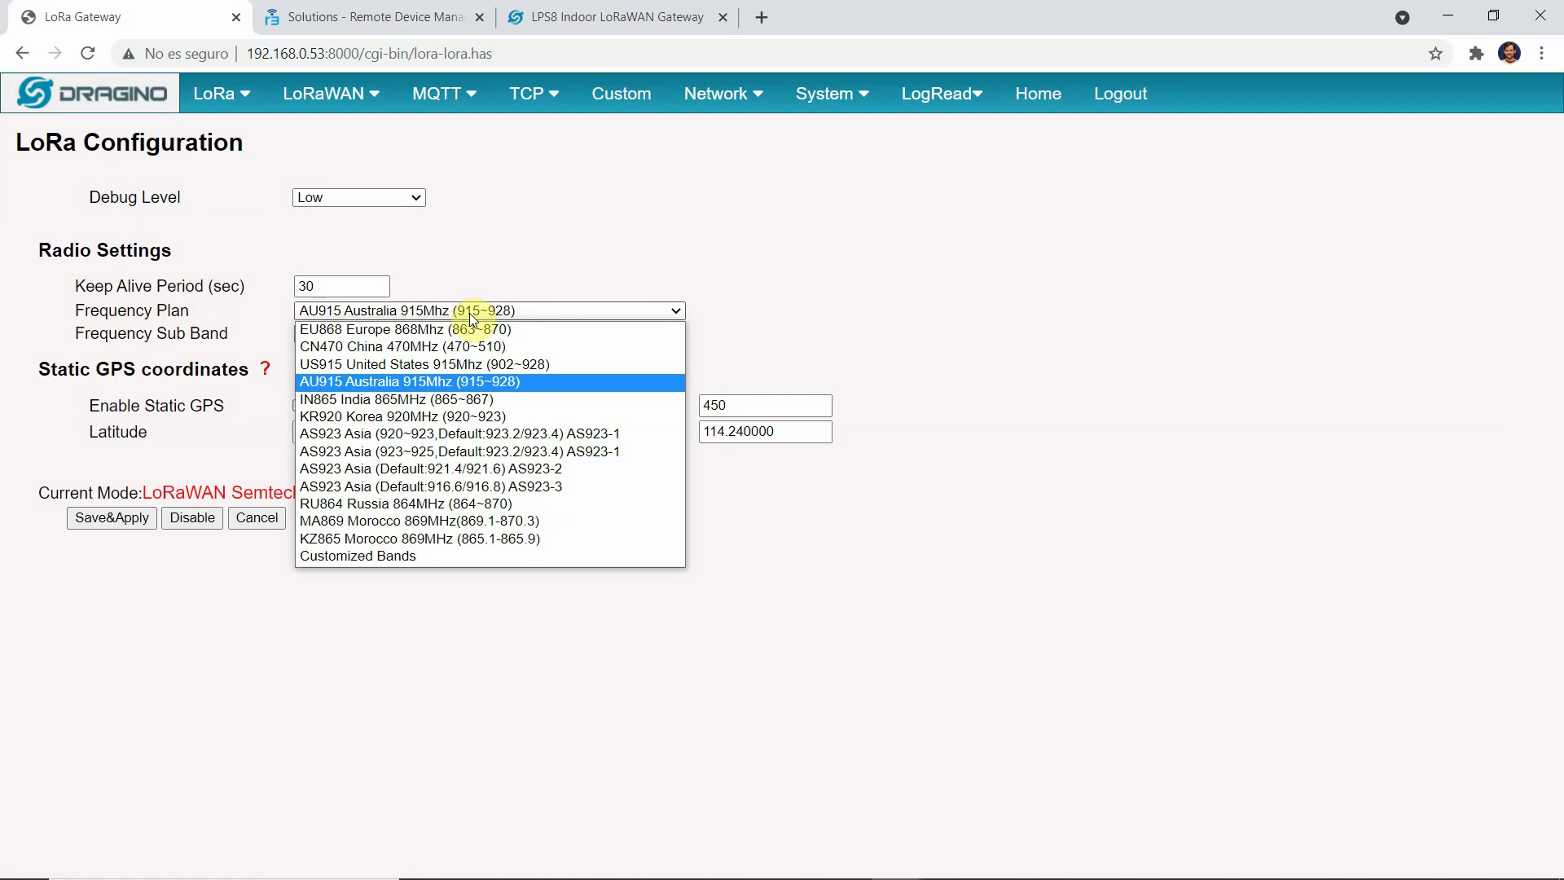
{"action": "left_click", "coordinate": [471, 313]}
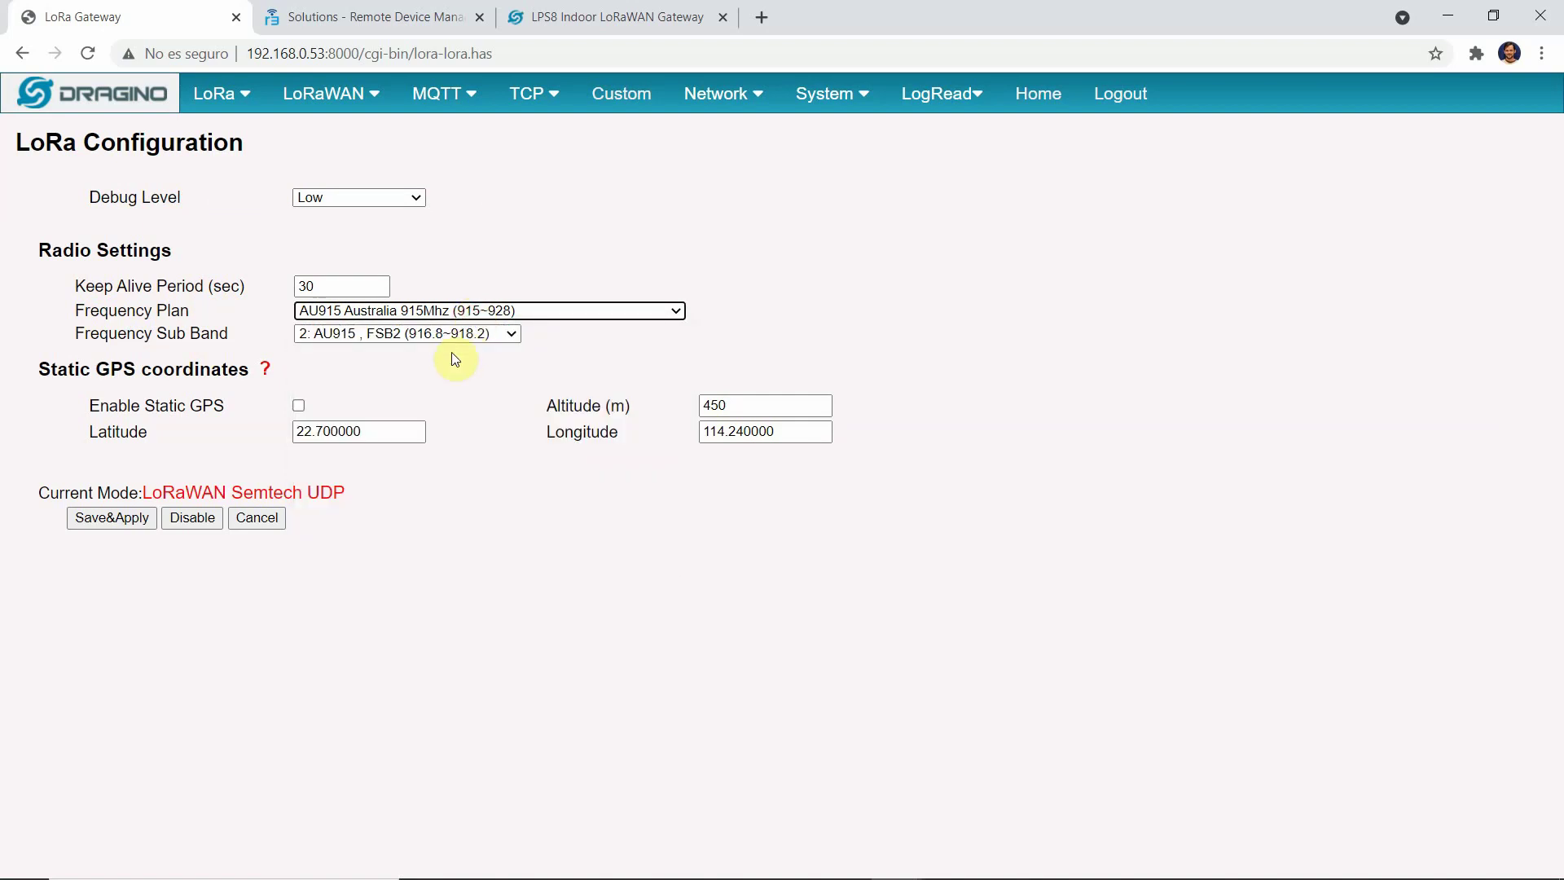
- Select frequency sub band 2: AU915, FSB2 (916.8~918.2), and enable static GPS
{"action": "left_click", "coordinate": [462, 335]}
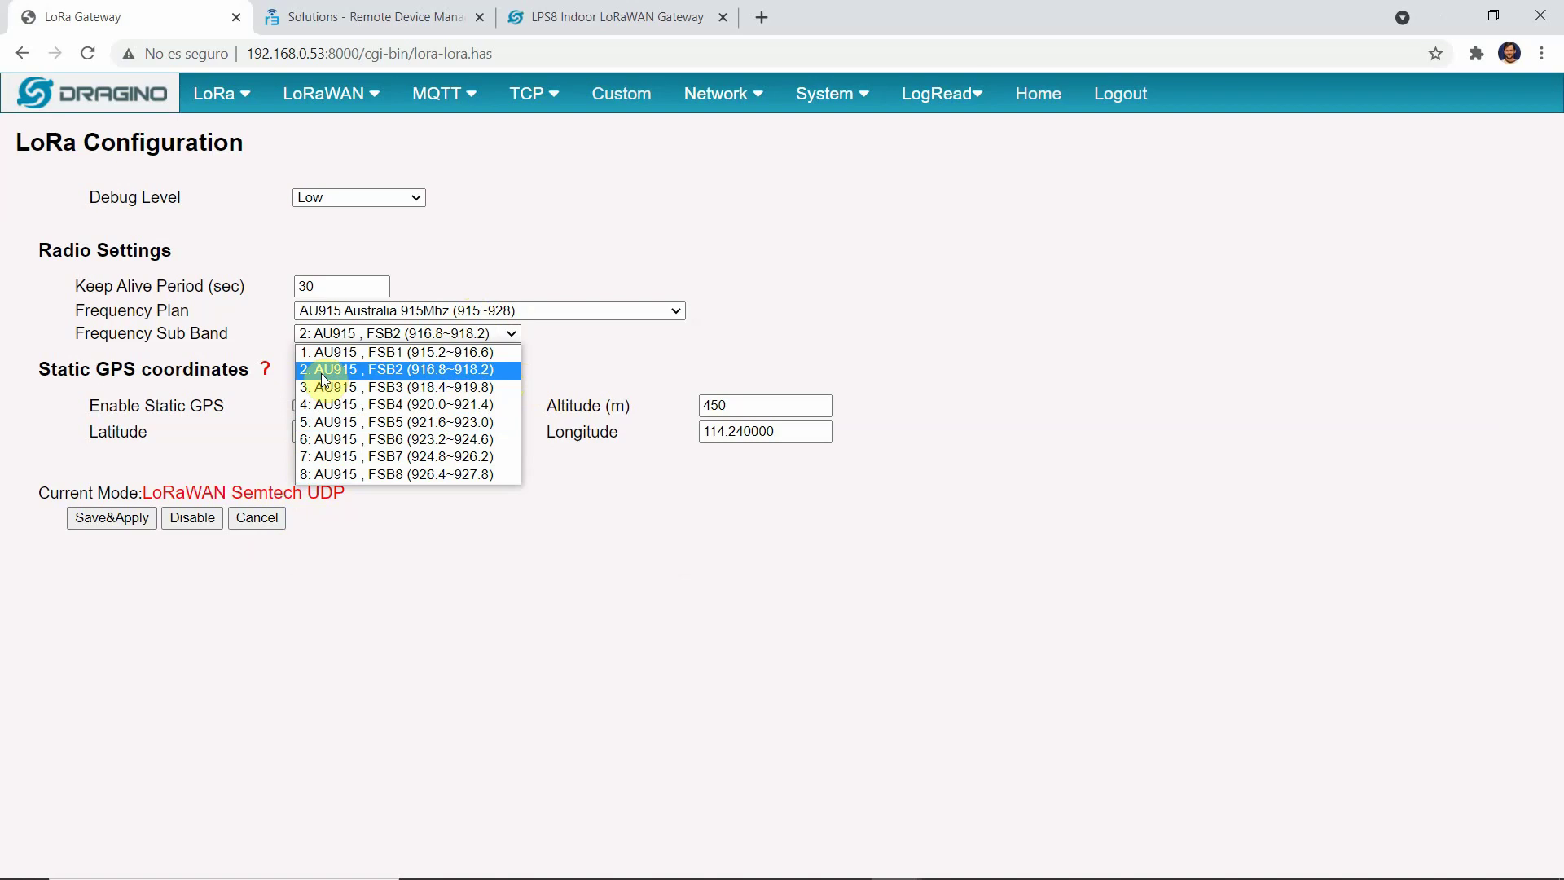
{"action": "left_click", "coordinate": [490, 372]}
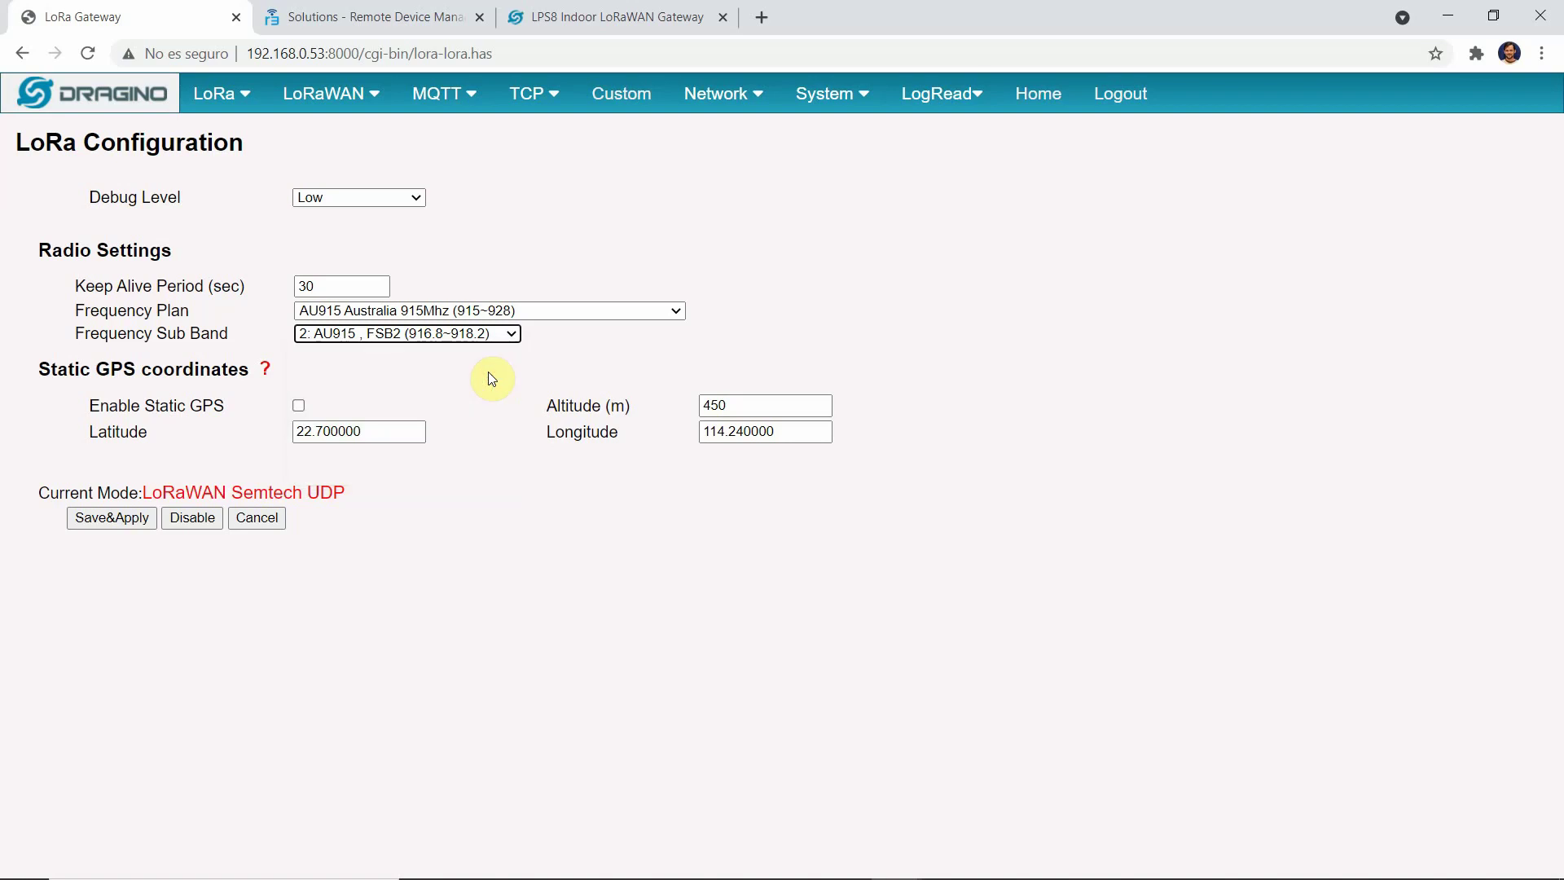
{"action": "left_click", "coordinate": [616, 358]}
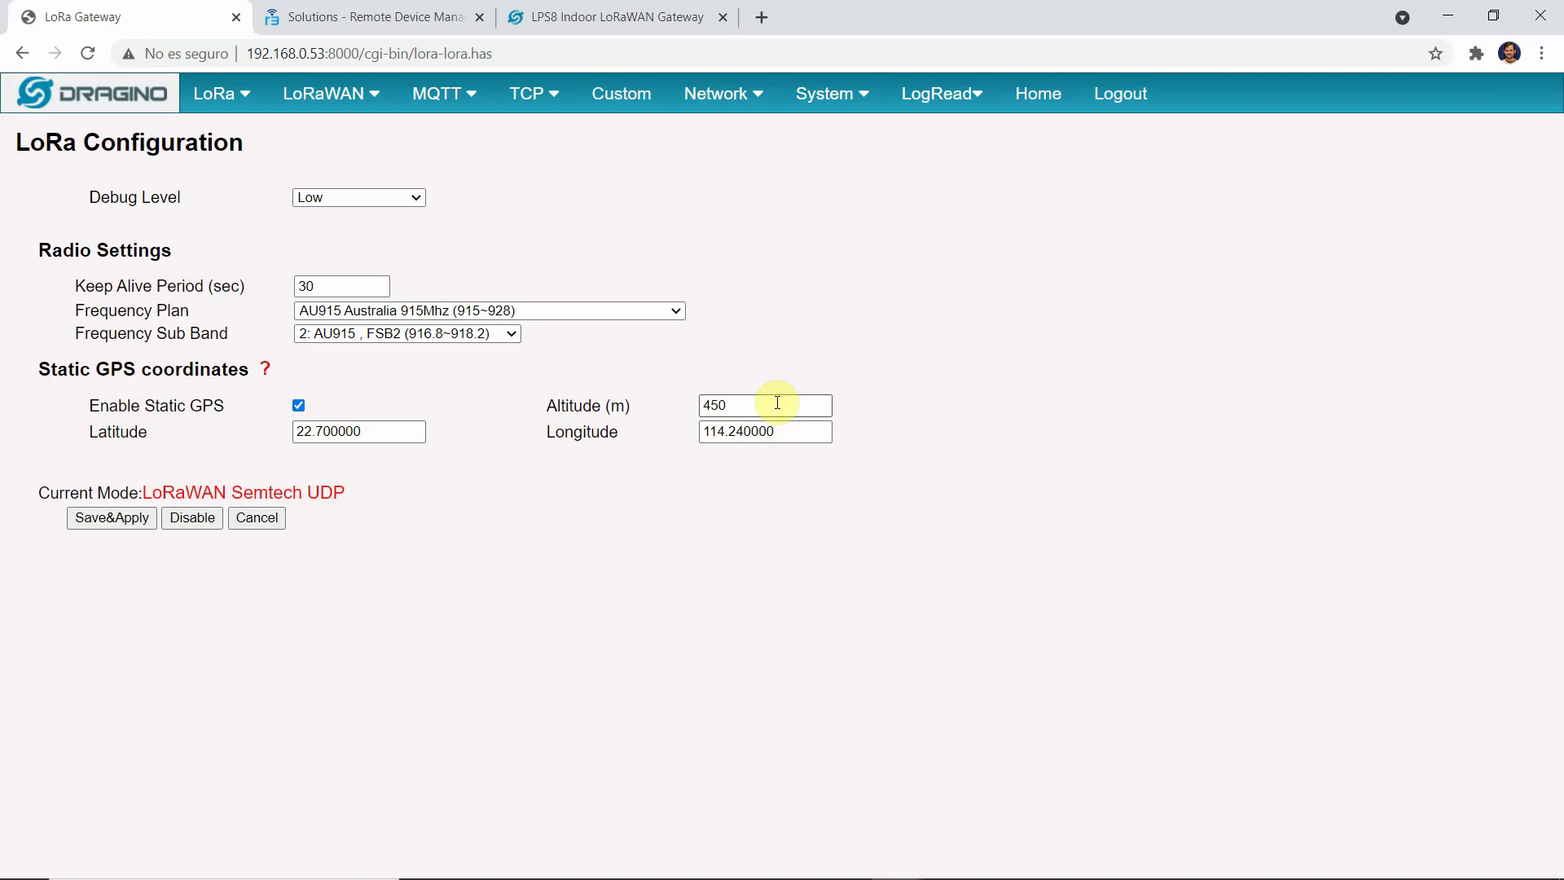
- Open the ABP decryption page and examine its decoder choices and the decryption enable option
{"action": "left_click", "coordinate": [221, 93]}
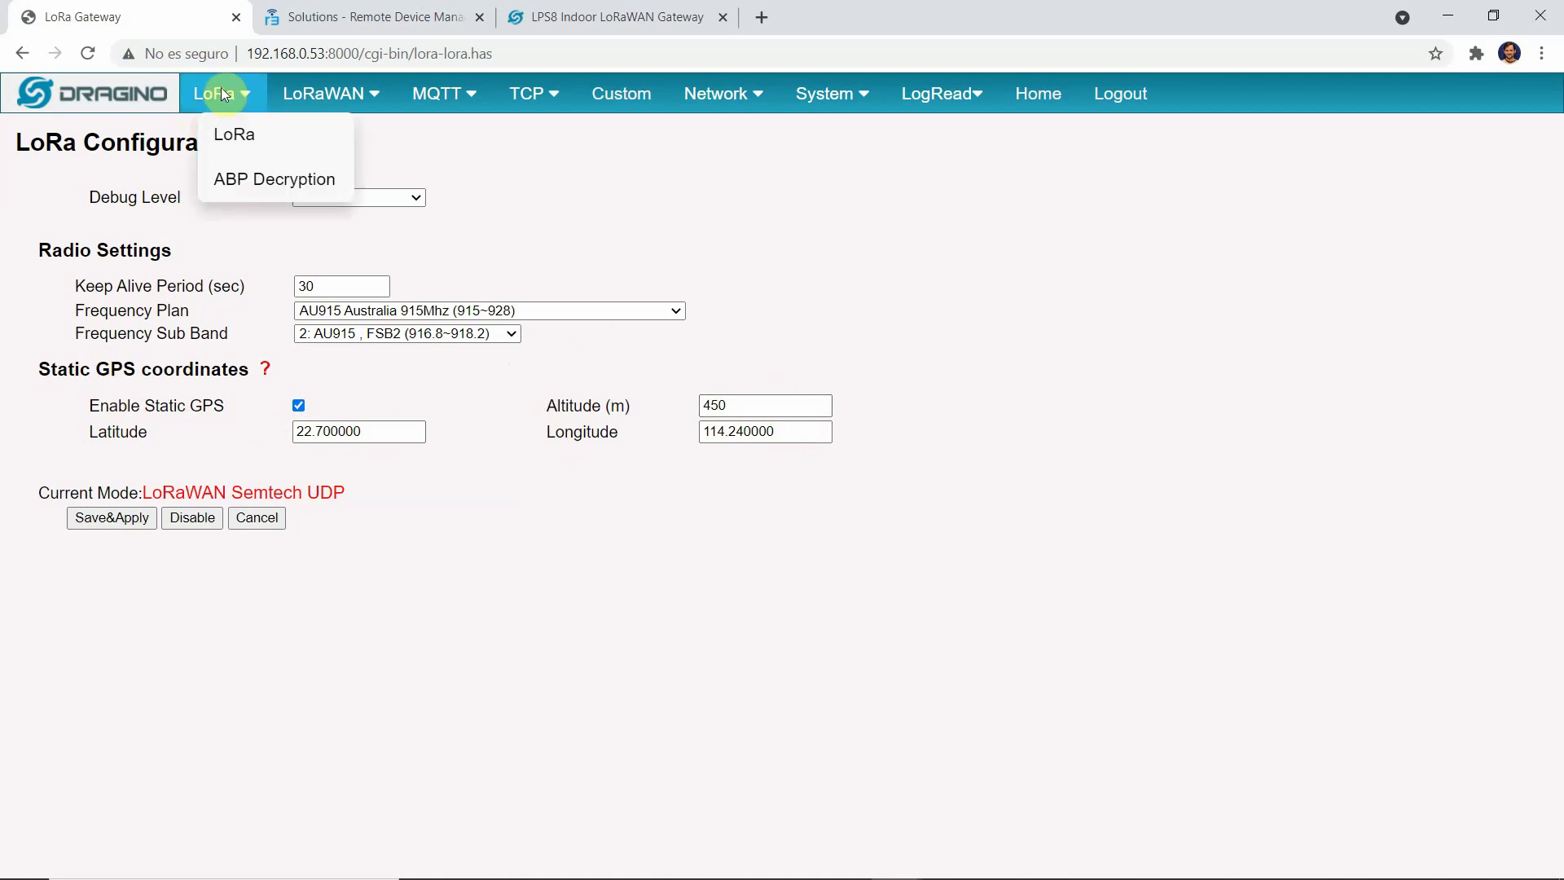
{"action": "left_click", "coordinate": [220, 180]}
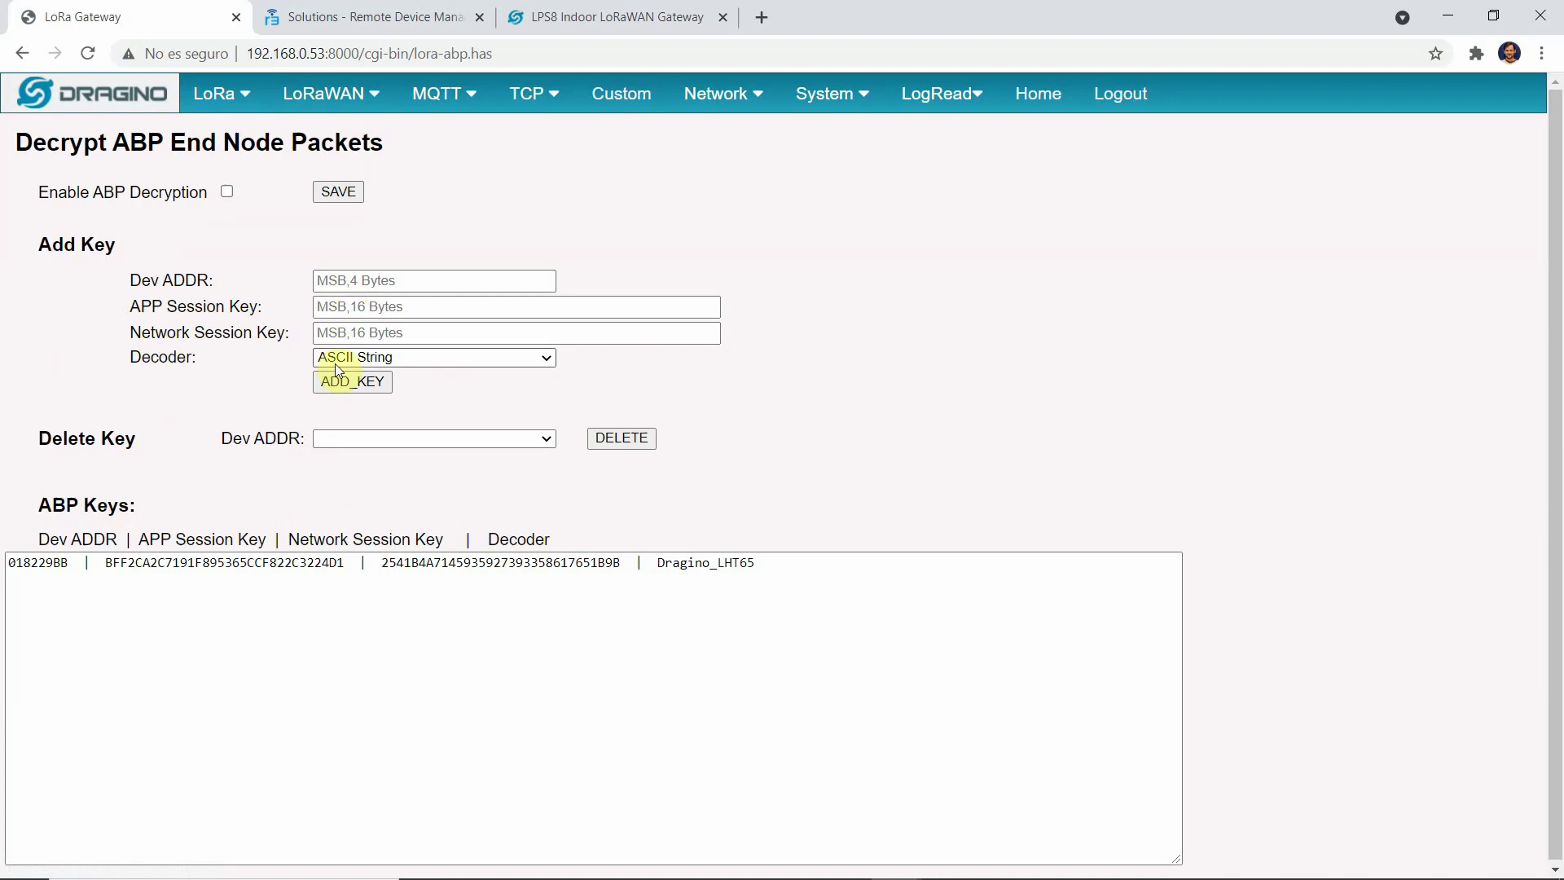
{"action": "left_click", "coordinate": [428, 362]}
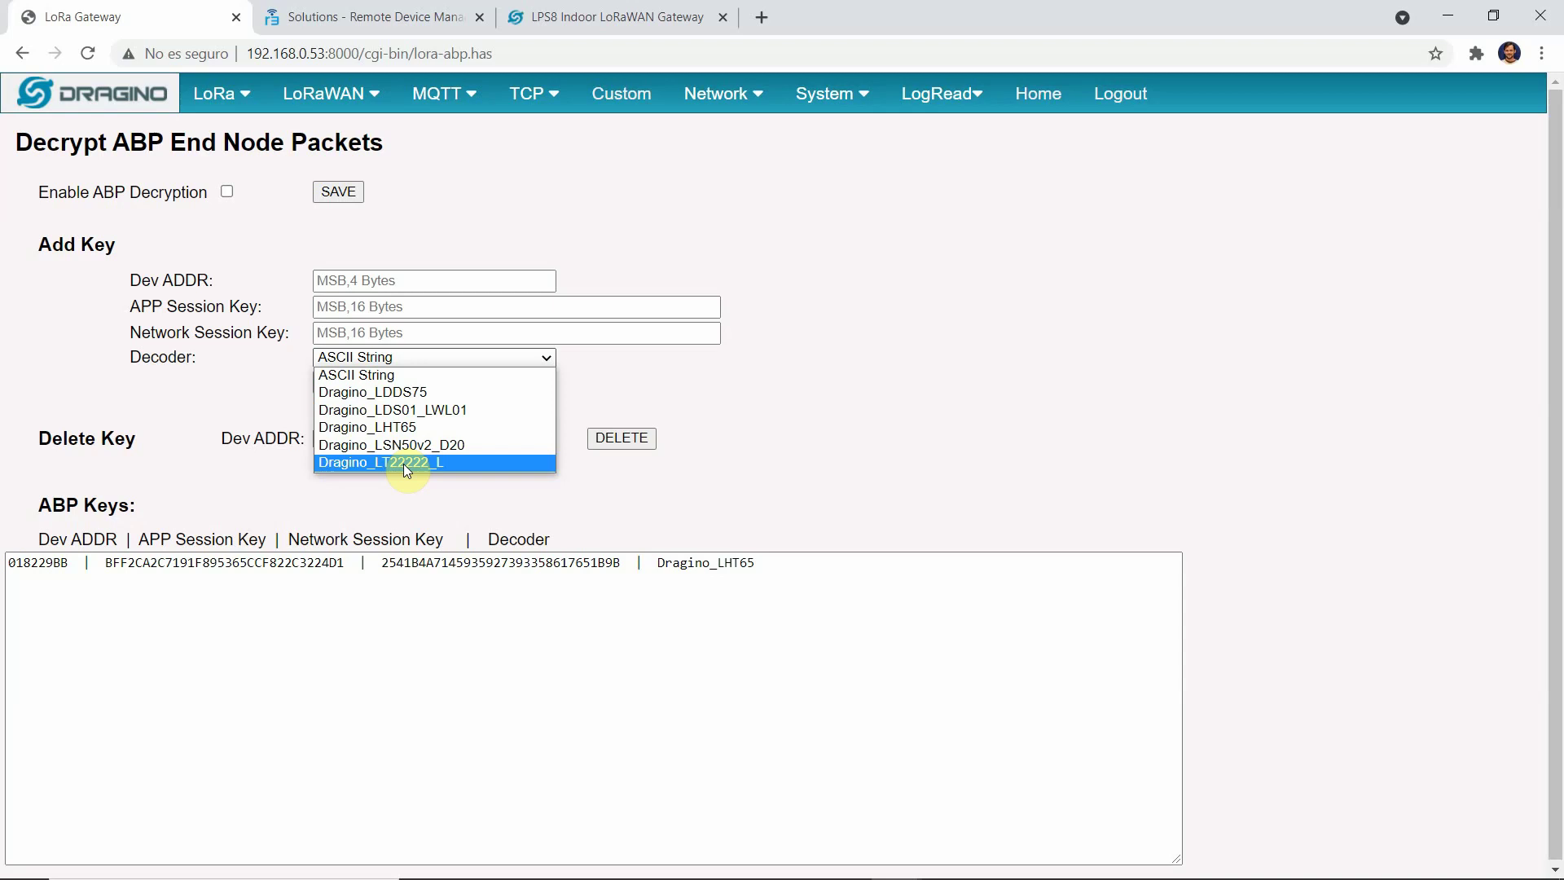
{"action": "left_click", "coordinate": [224, 503]}
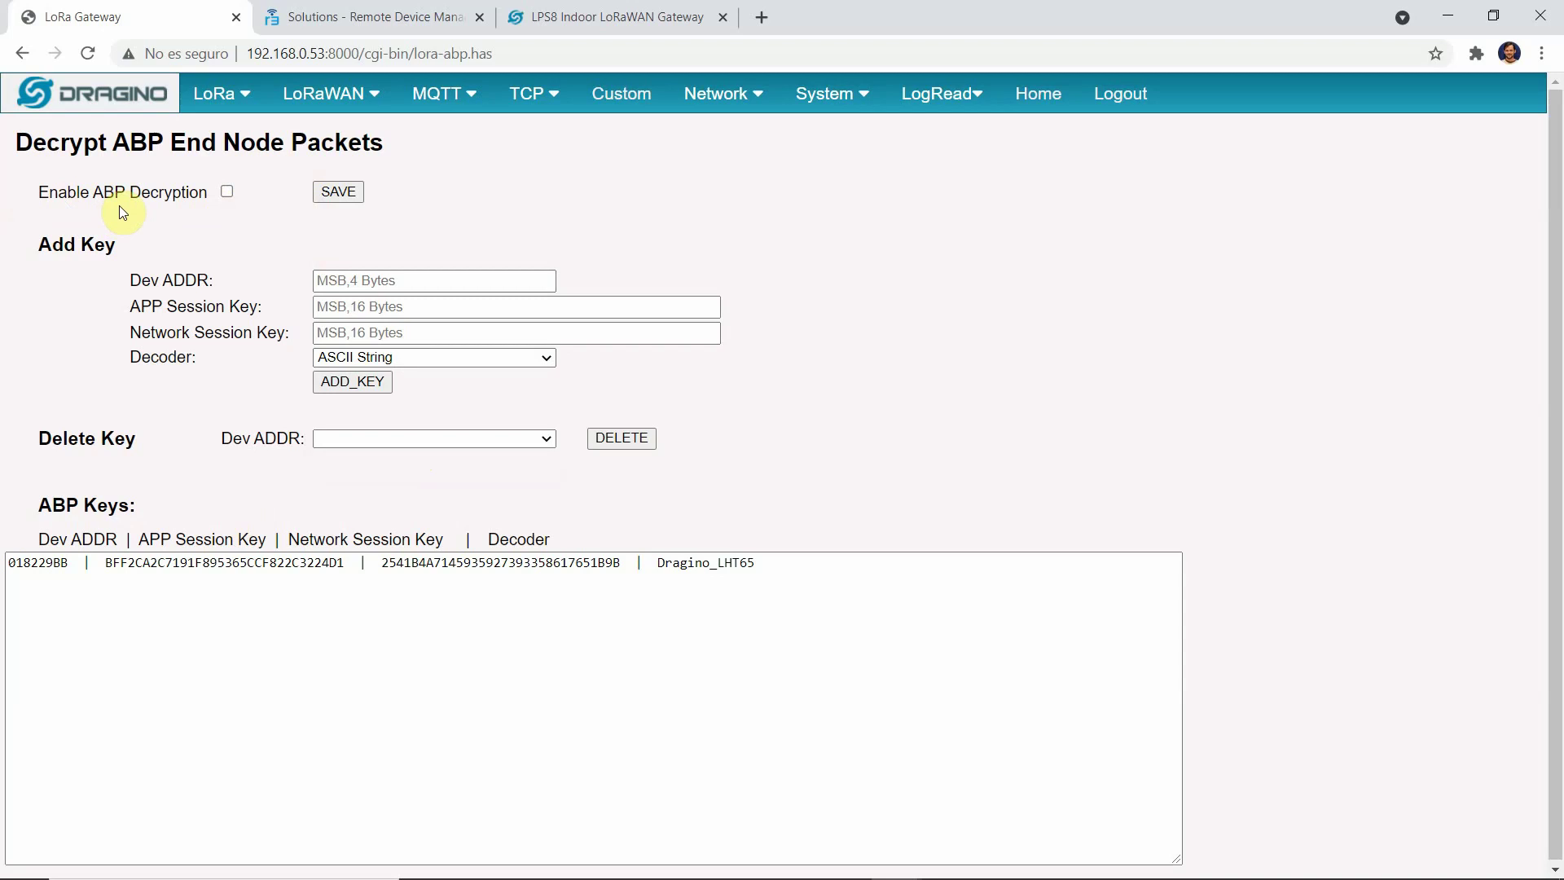
{"action": "left_click", "coordinate": [228, 192]}
- Open the LoRaWAN Semtech UDP configuration and examine the service providers offered for the primary server
{"action": "mouse_move", "coordinate": [316, 96]}
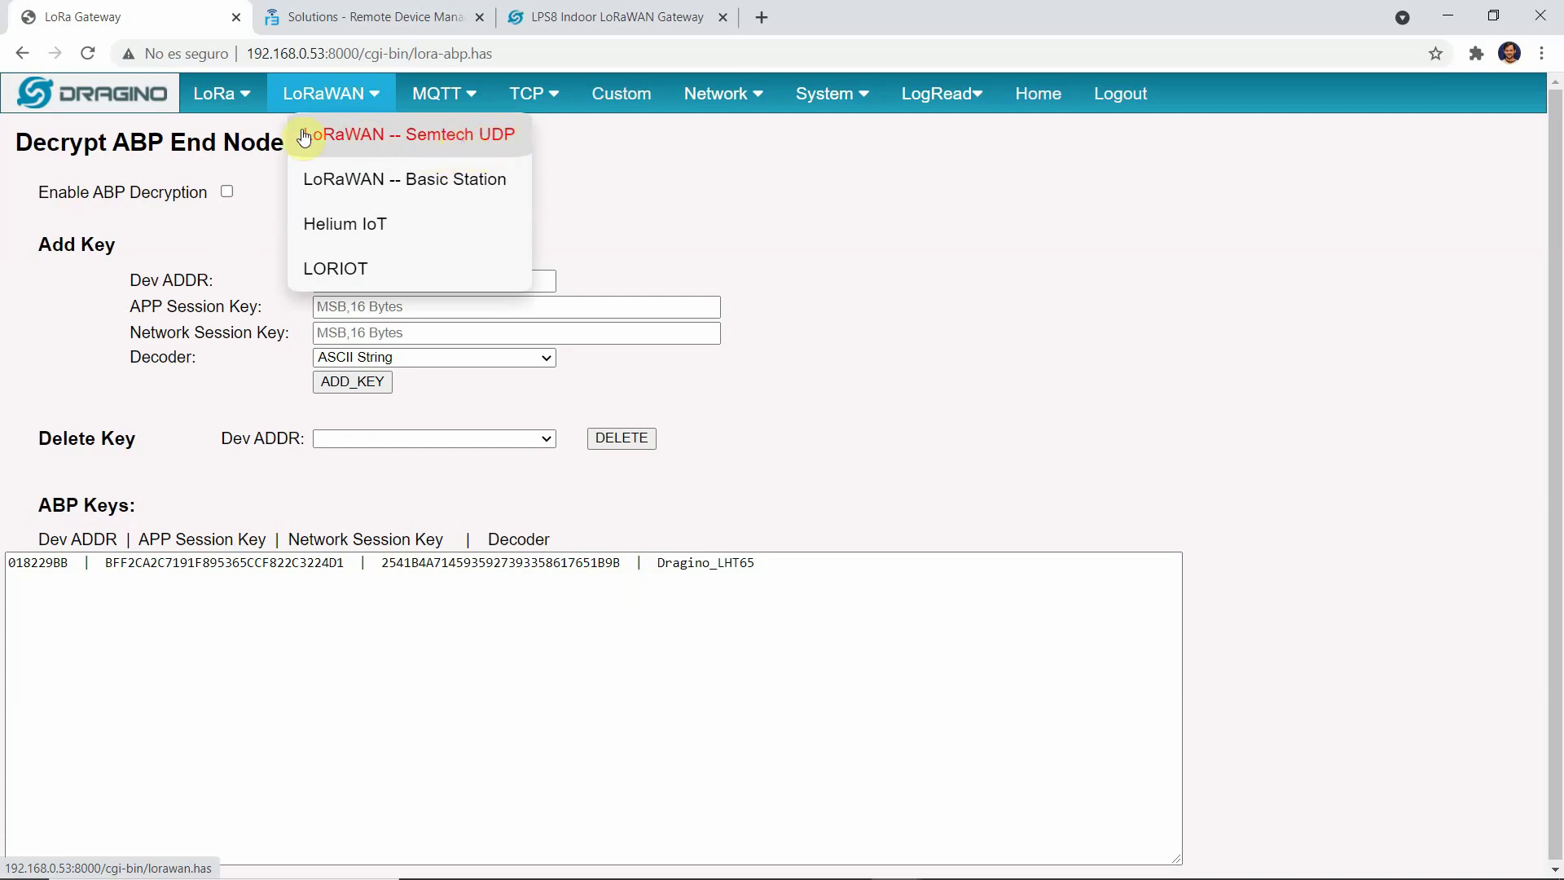
{"action": "left_click", "coordinate": [387, 138]}
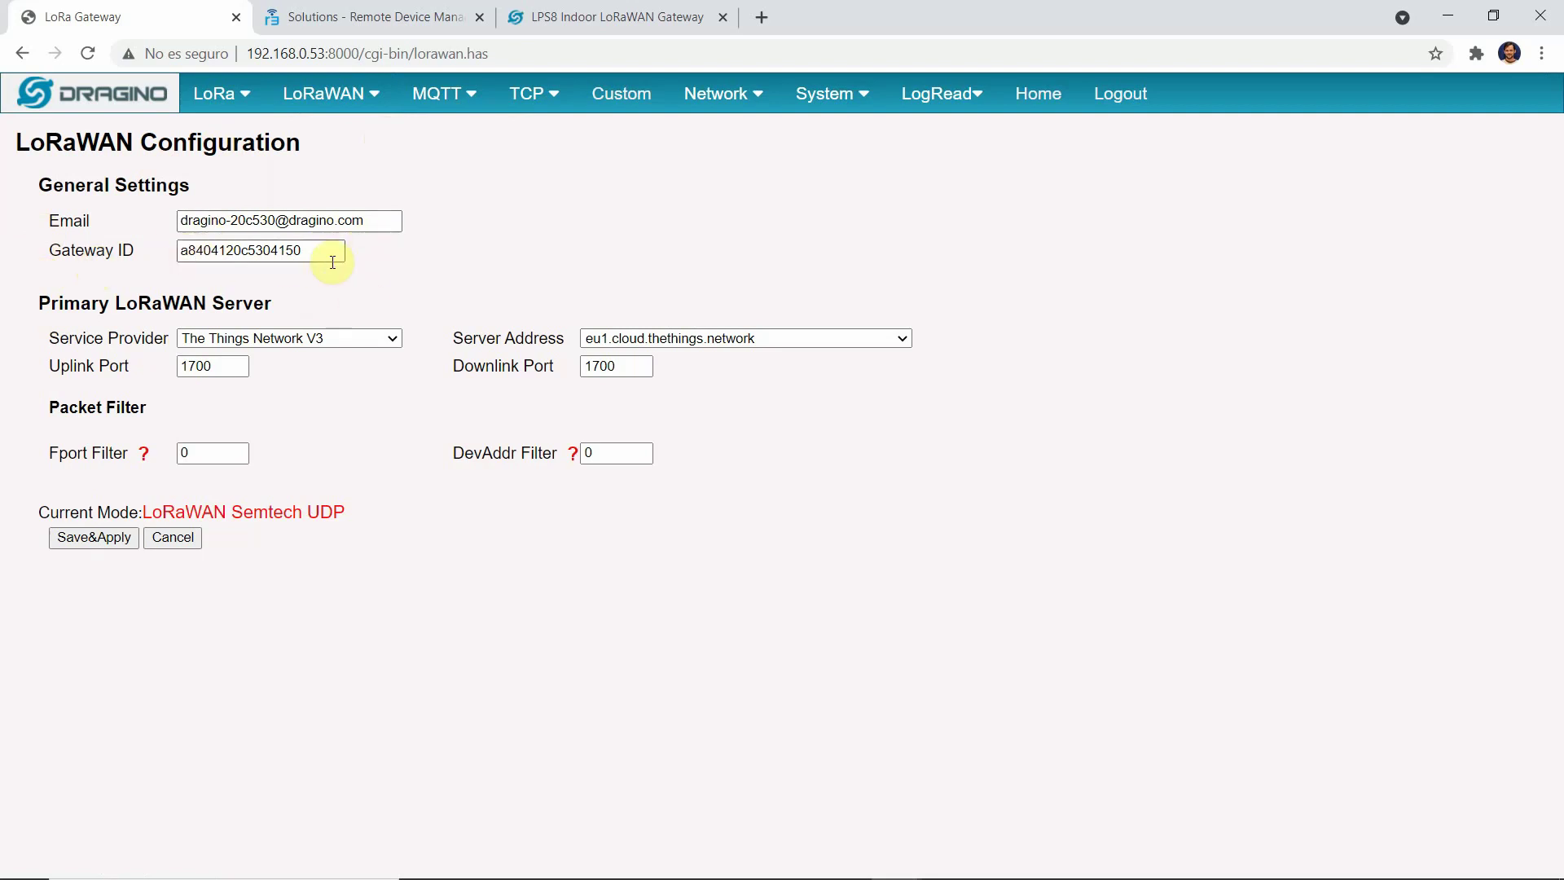
{"action": "left_click", "coordinate": [391, 340]}
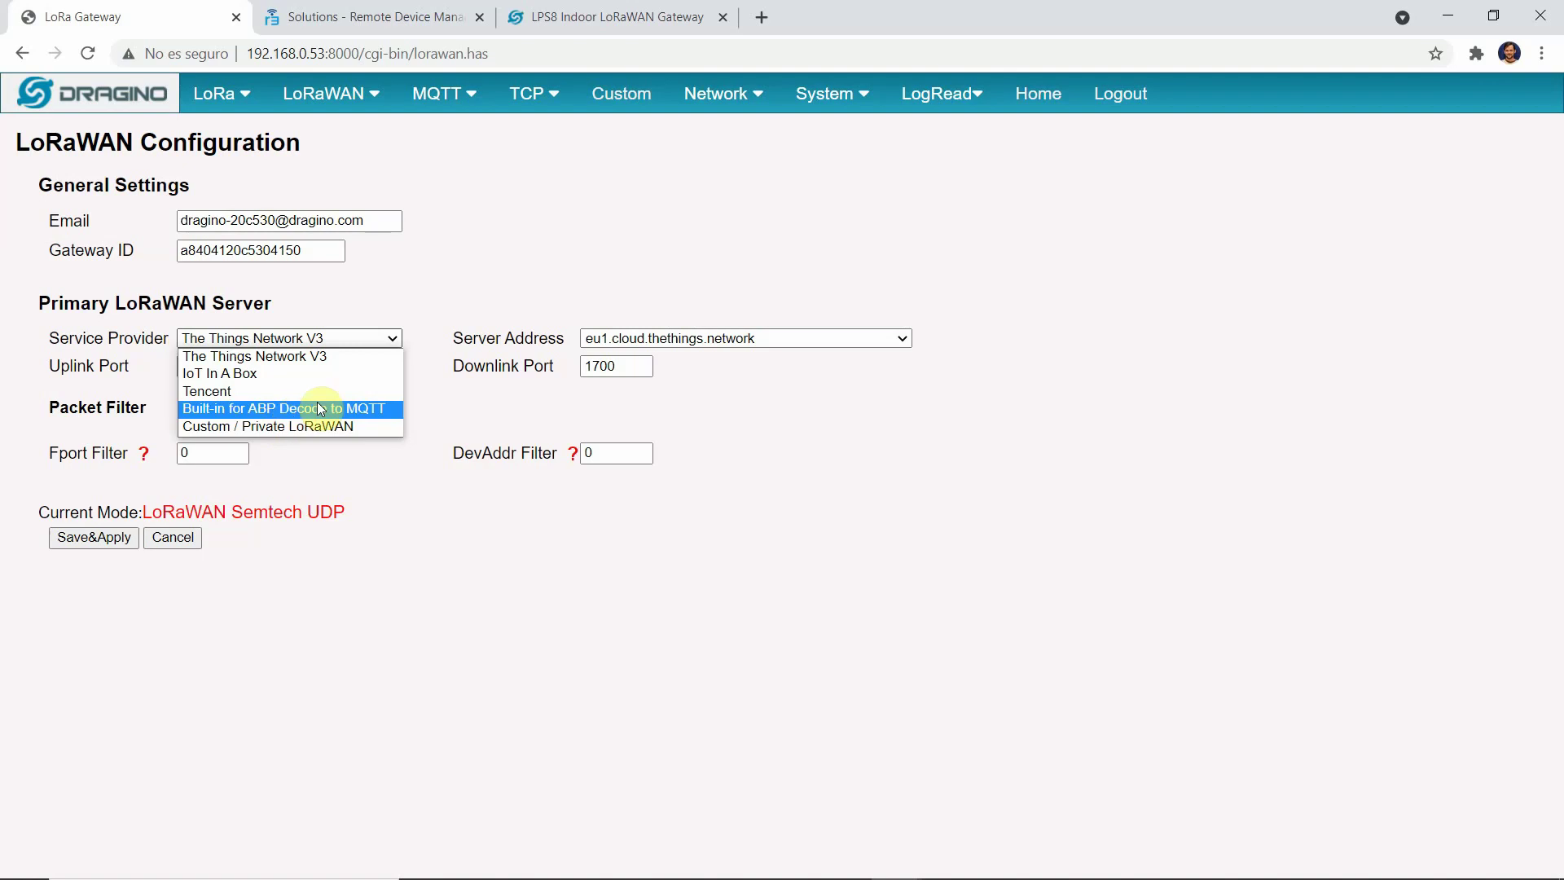
{"action": "left_click", "coordinate": [526, 255]}
- Open the LoRaWAN Basic Station page and select the Amazon IoT service provider to view its settings
{"action": "mouse_move", "coordinate": [326, 77]}
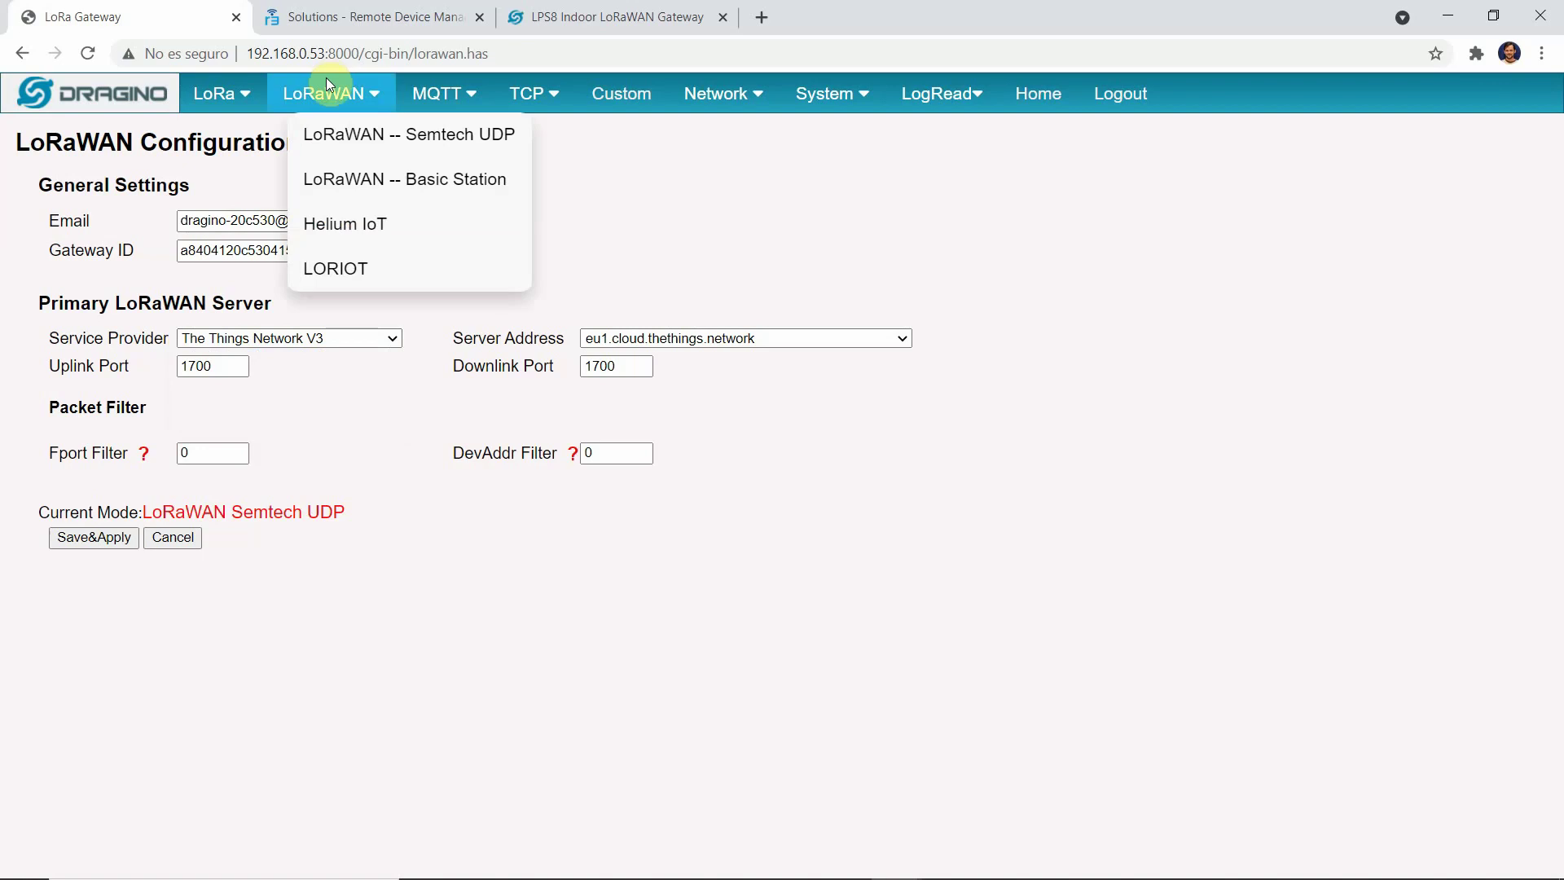
{"action": "left_click", "coordinate": [341, 194]}
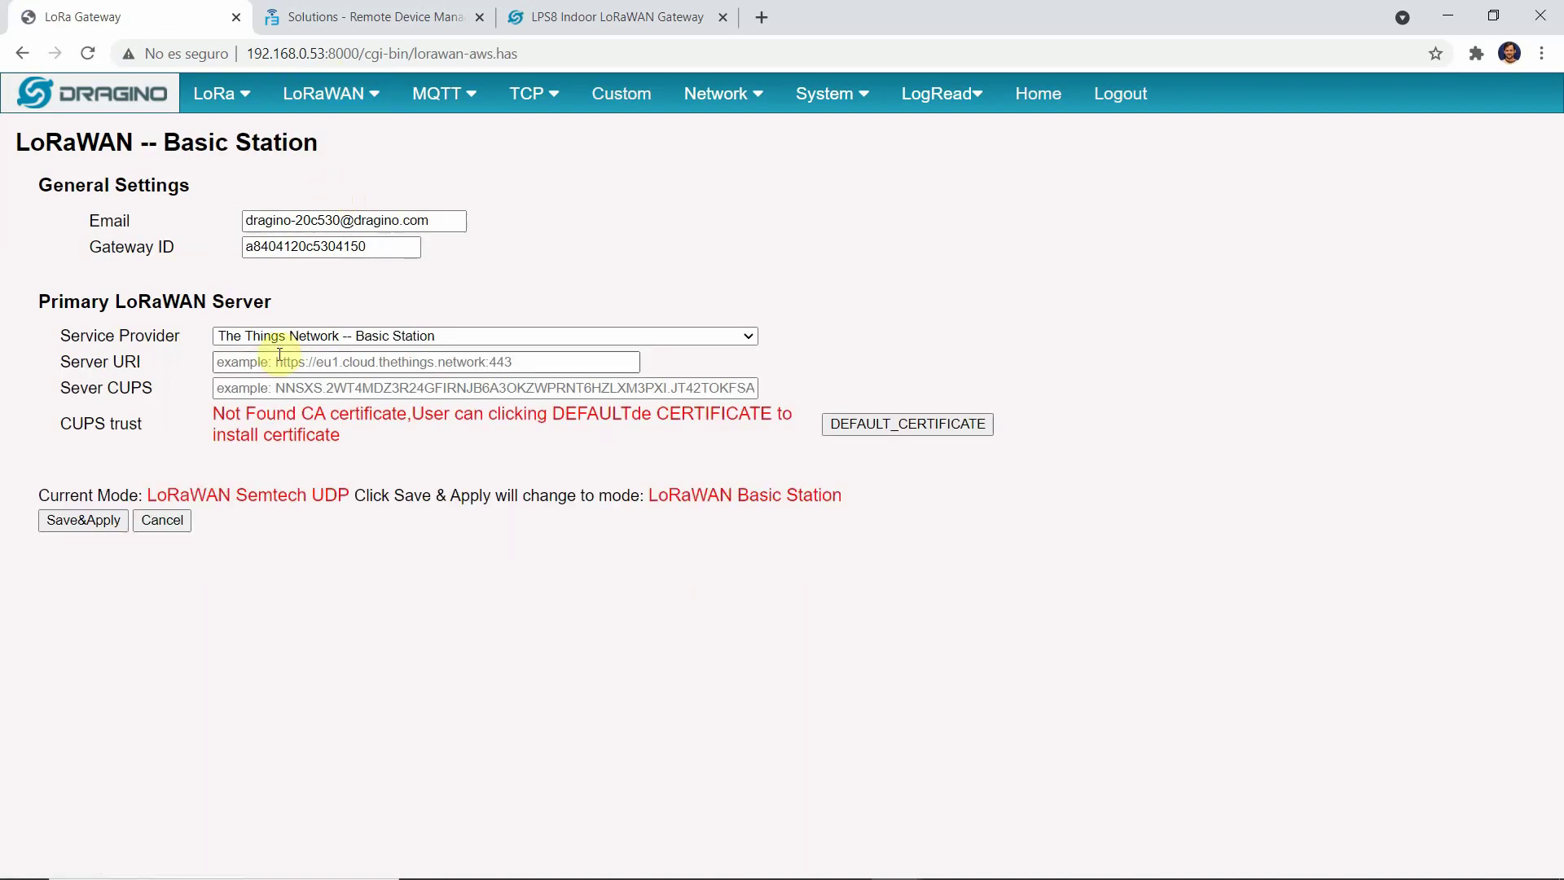
{"action": "left_click", "coordinate": [296, 337]}
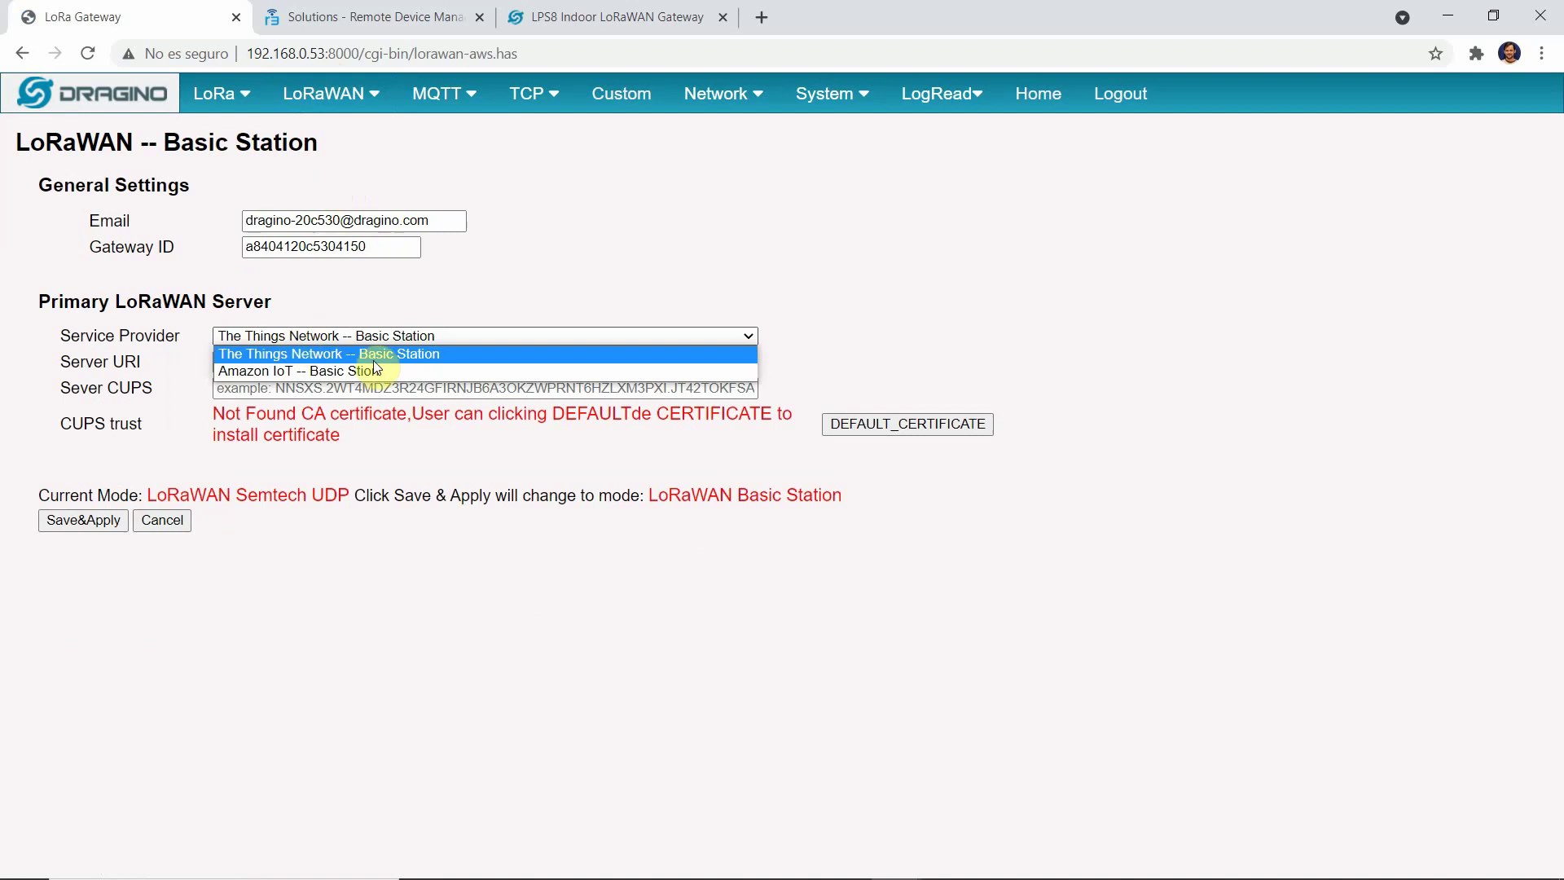
{"action": "left_click", "coordinate": [464, 311]}
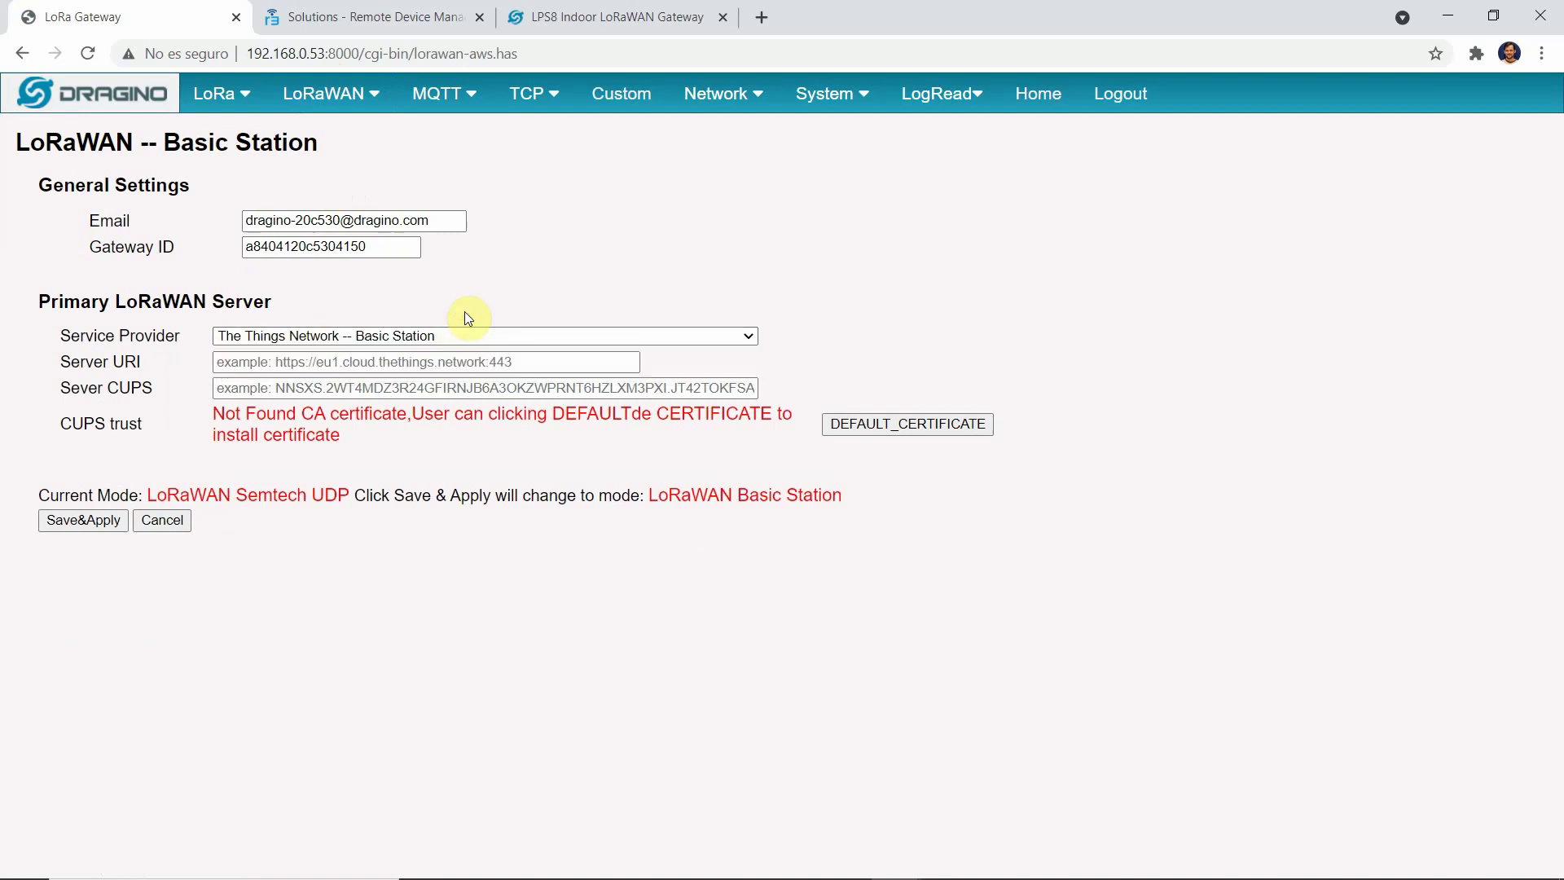
{"action": "left_click", "coordinate": [324, 336]}
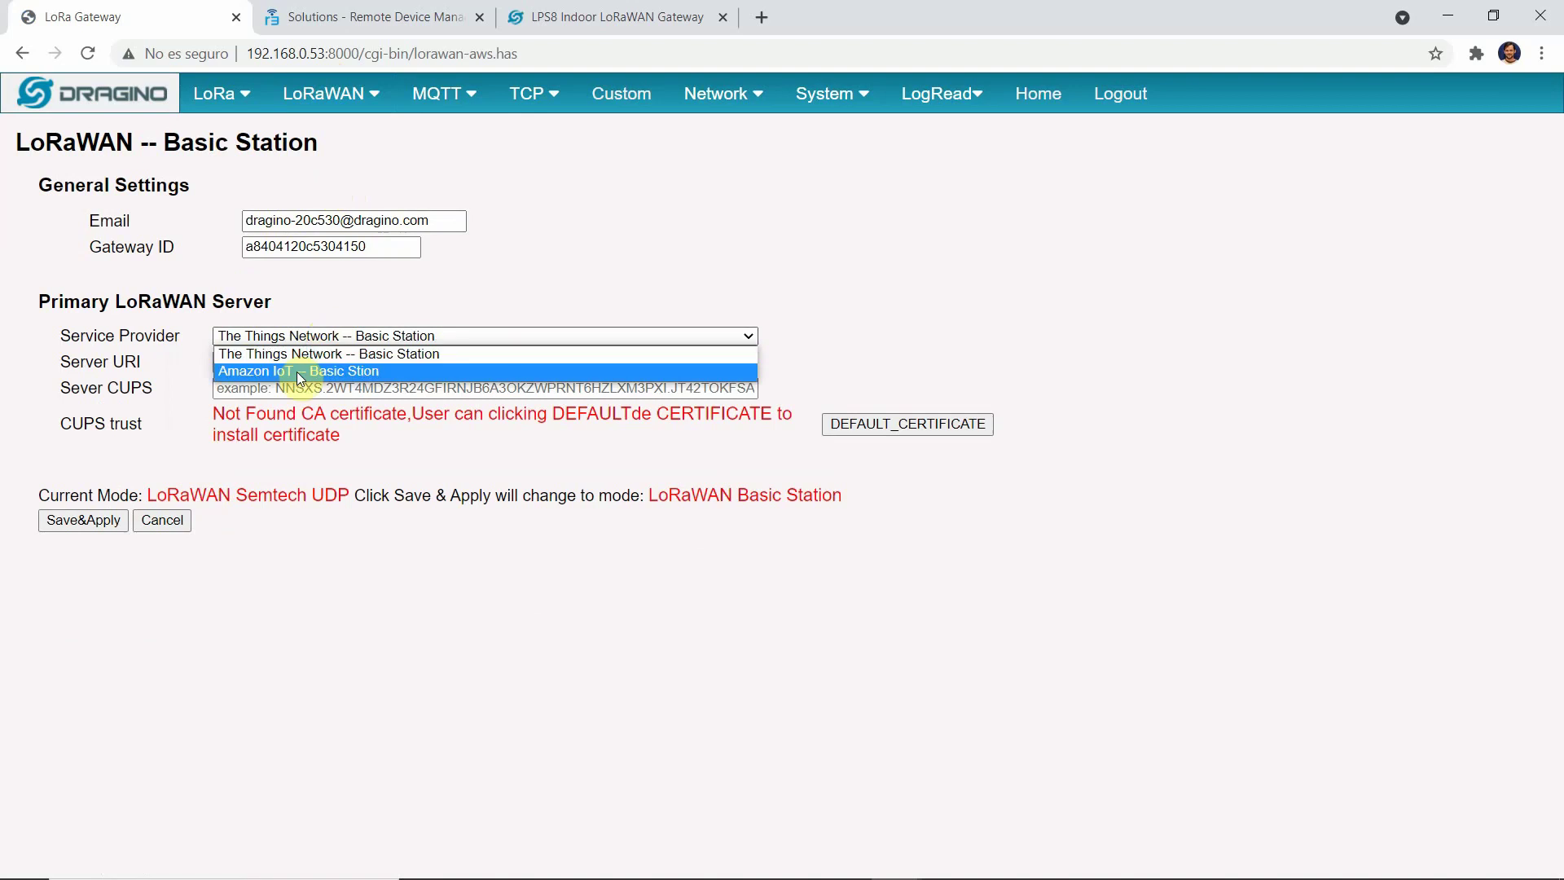
{"action": "left_click", "coordinate": [394, 373]}
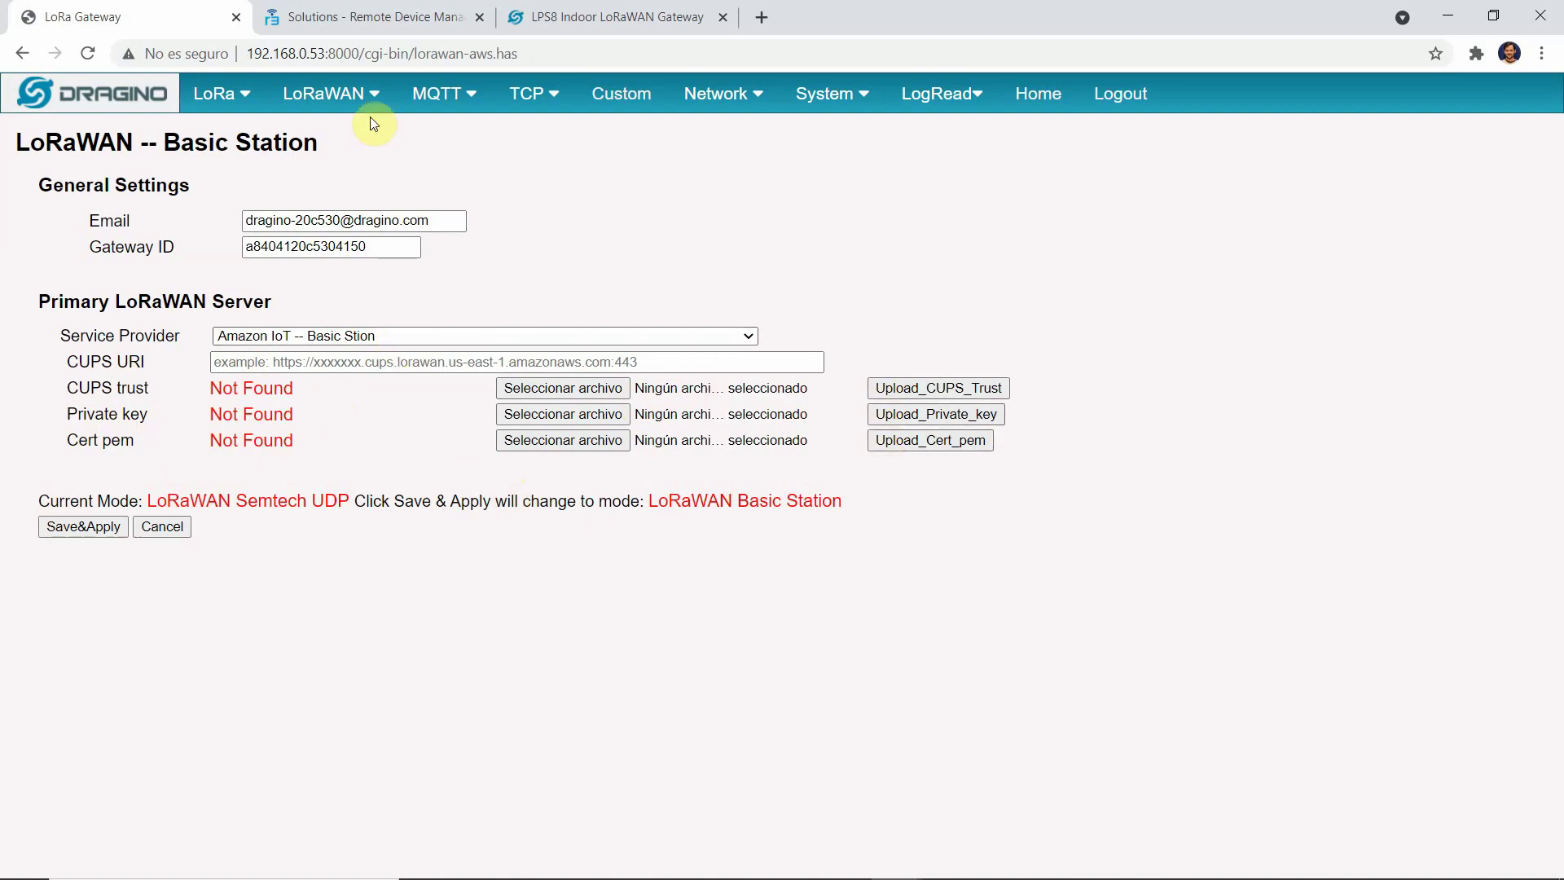
- Review the Helium IoT settings page and the server addresses offered in the LORIOT client configuration
{"action": "mouse_move", "coordinate": [359, 109]}
{"action": "left_click", "coordinate": [346, 225]}
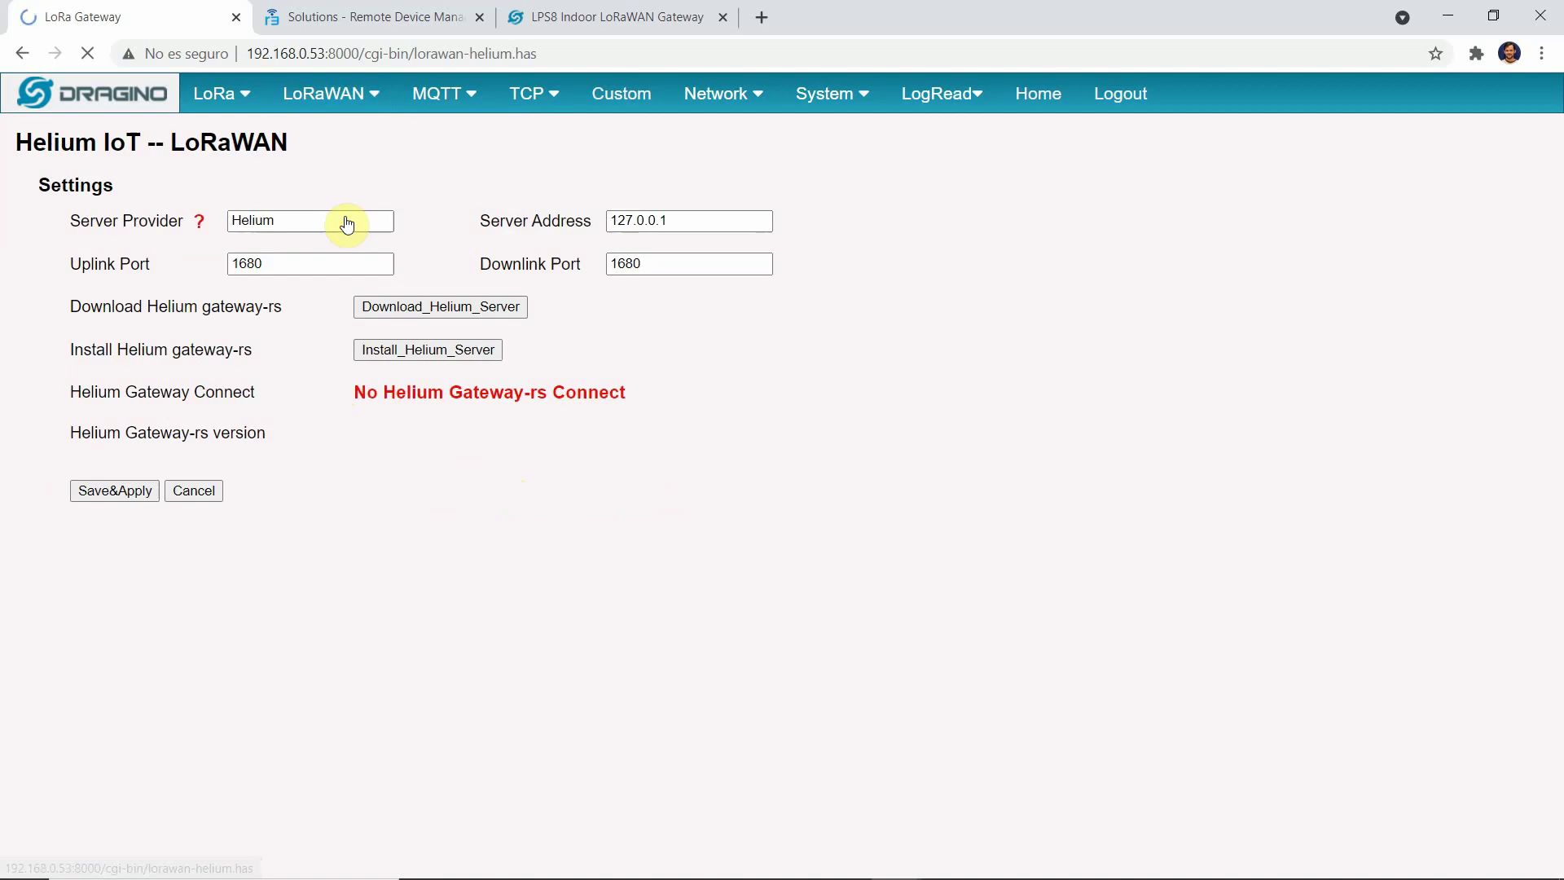
{"action": "mouse_move", "coordinate": [307, 85]}
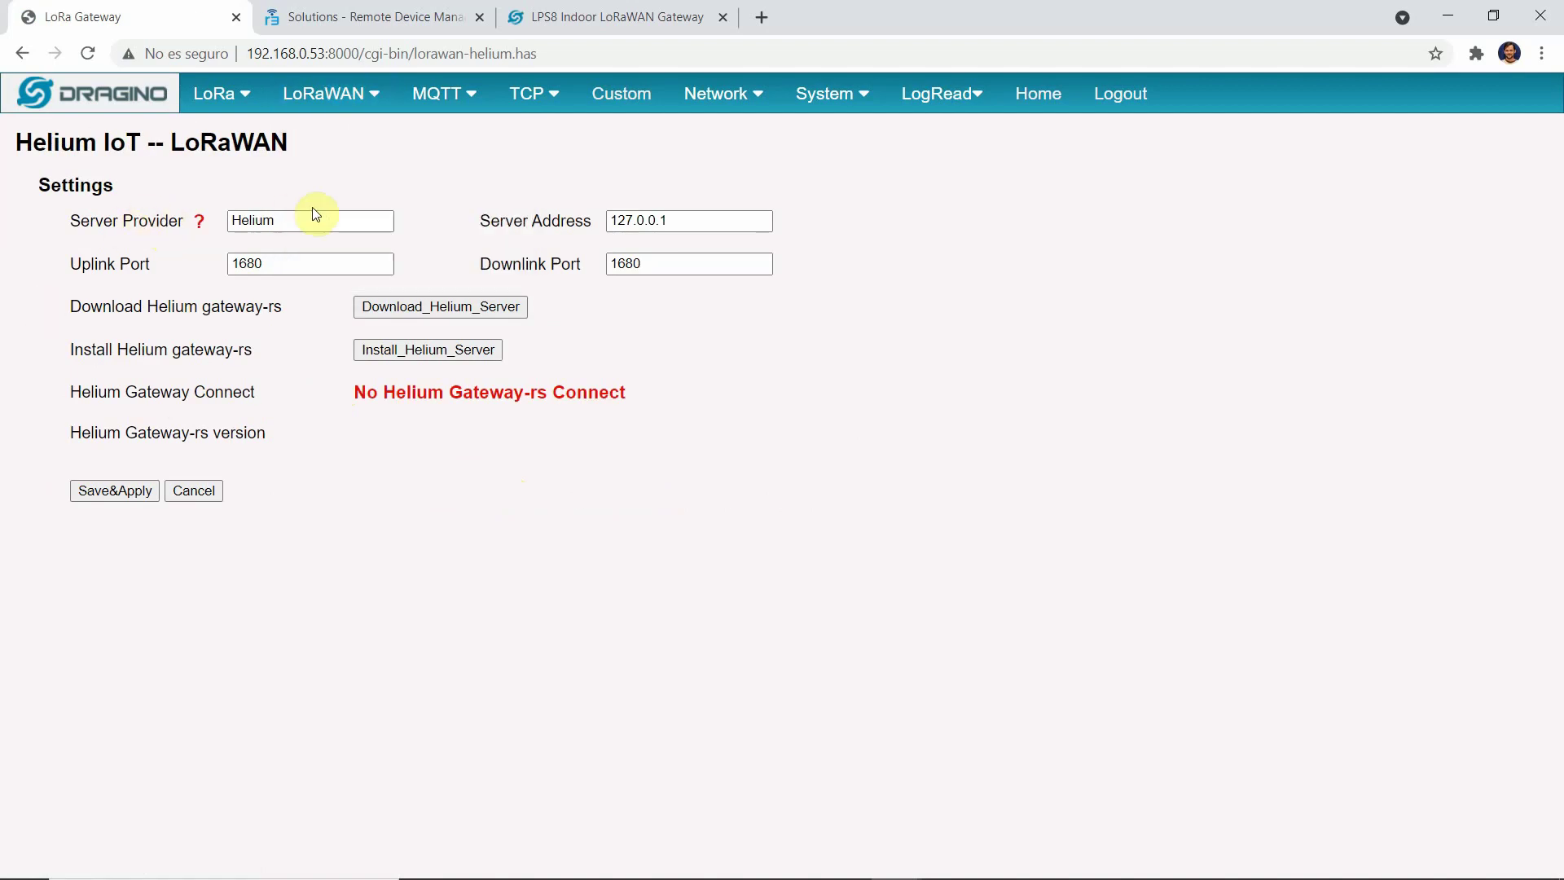
{"action": "left_click", "coordinate": [339, 273]}
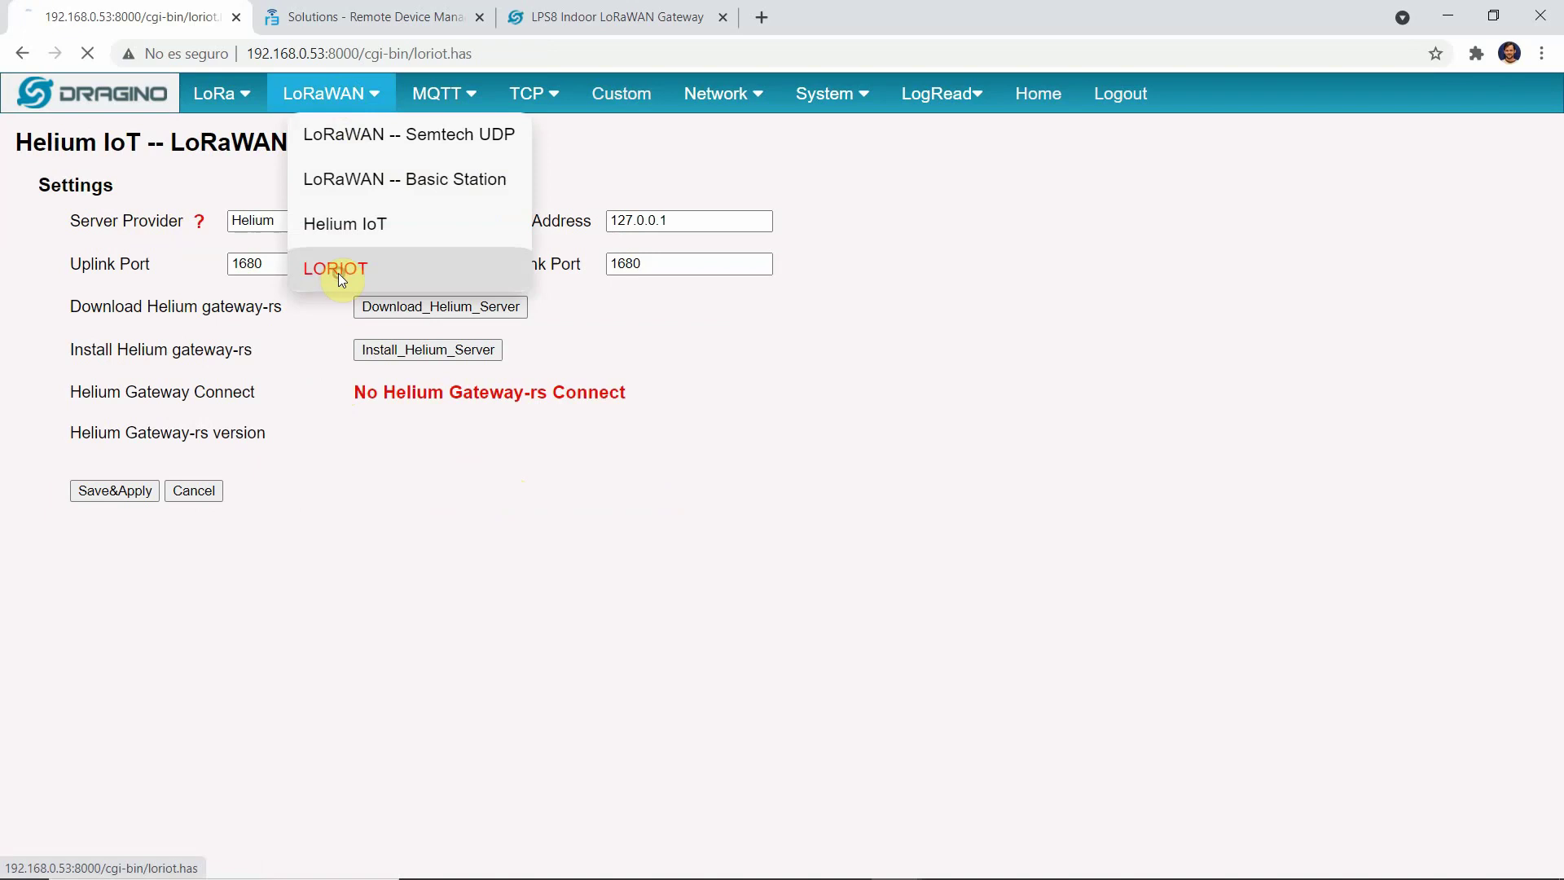
{"action": "left_click", "coordinate": [341, 210]}
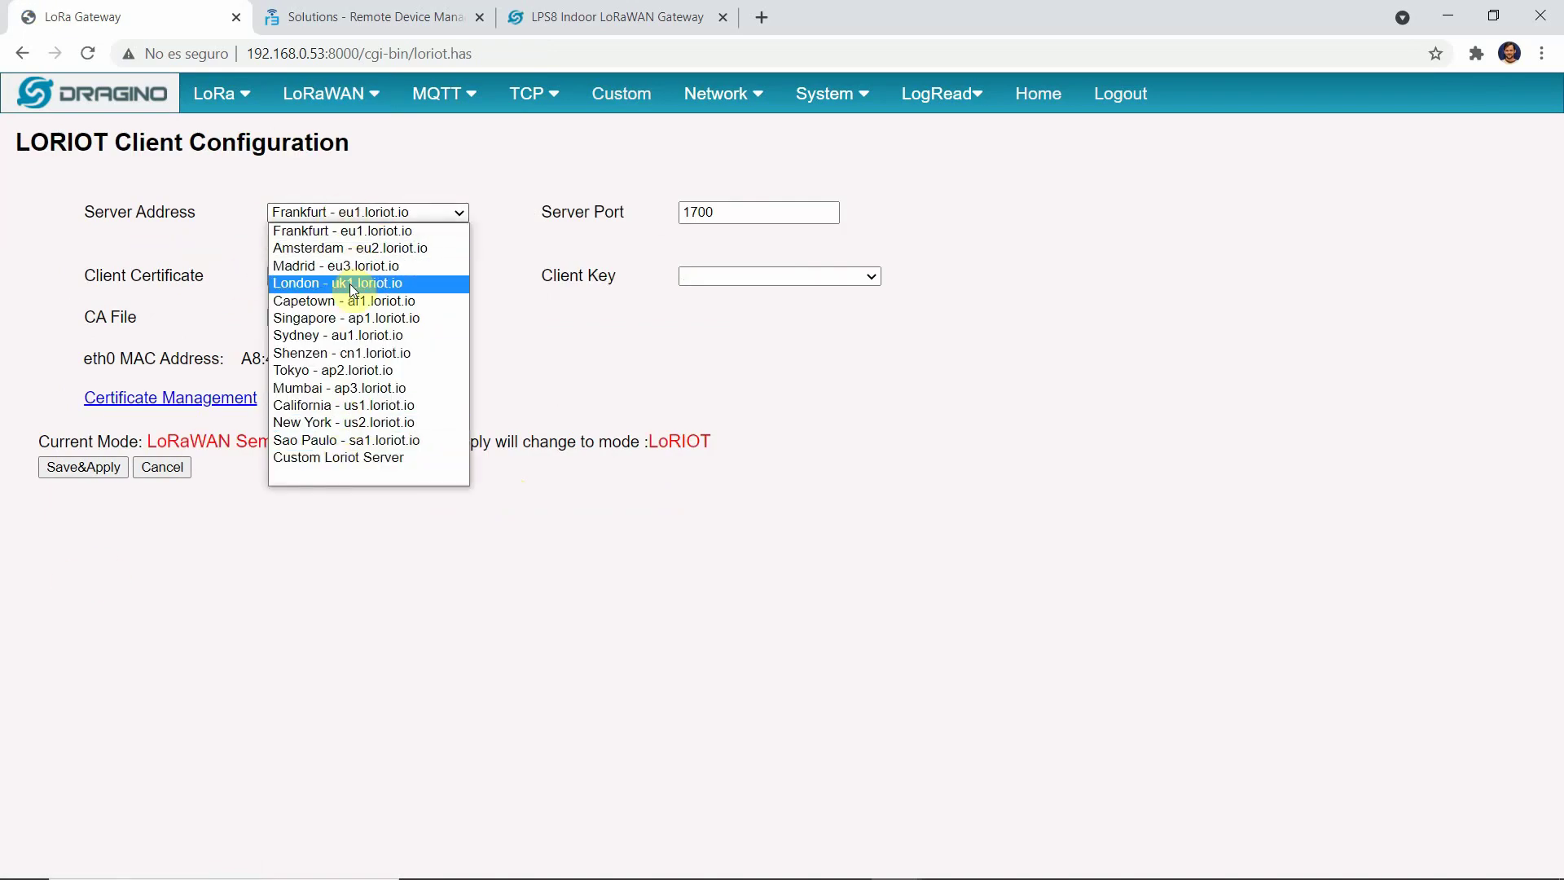
{"action": "left_click", "coordinate": [619, 349]}
- Open the MQTT Client Configuration page and review its broker, publish and subscribe settings
{"action": "mouse_move", "coordinate": [315, 99]}
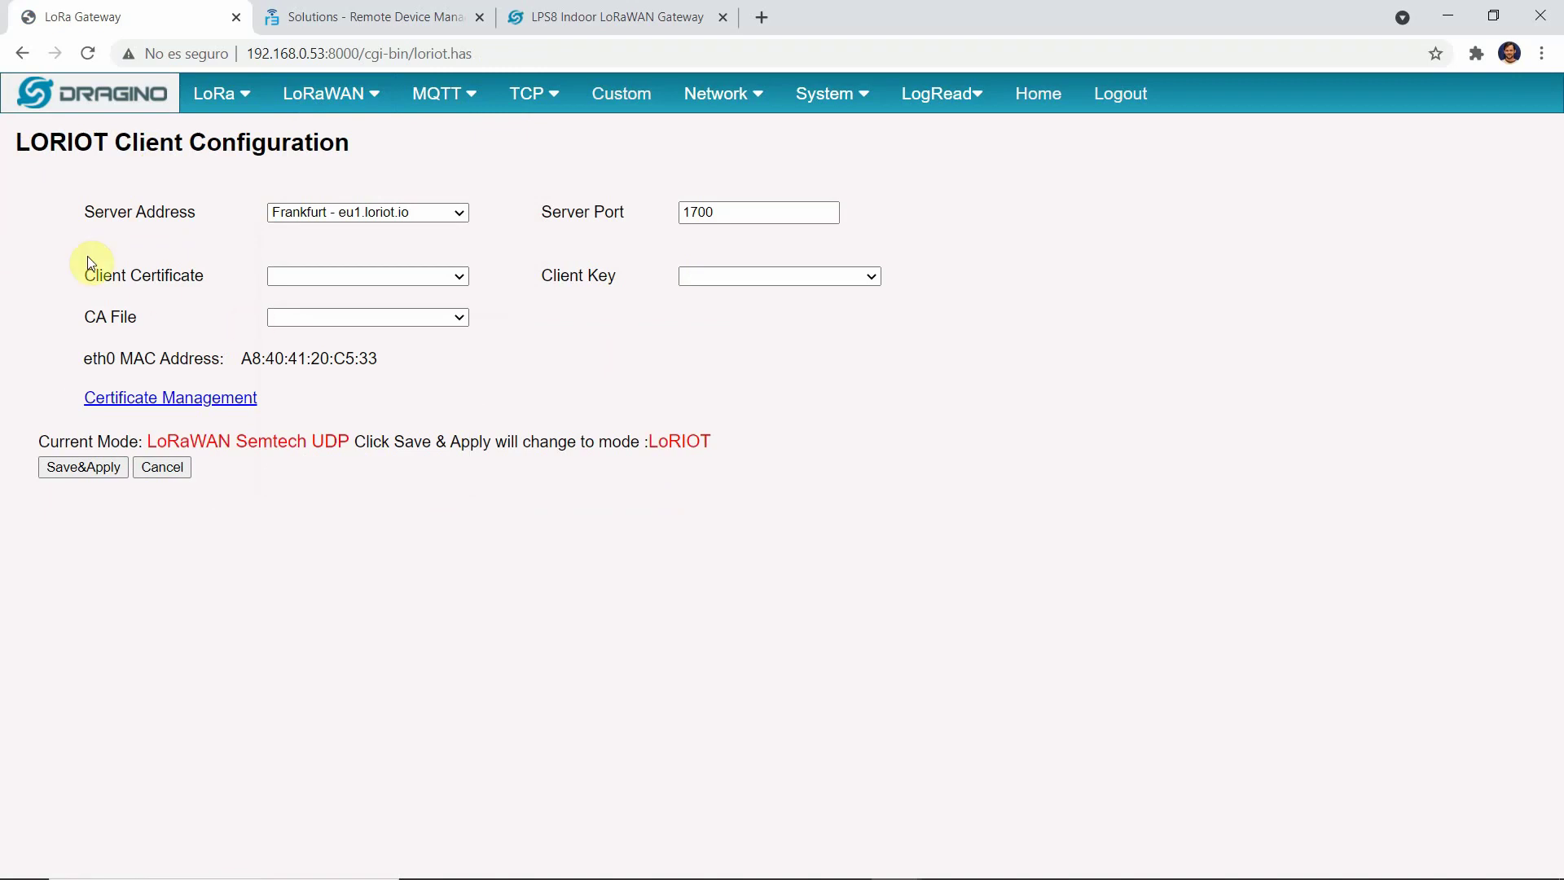
{"action": "mouse_move", "coordinate": [460, 97]}
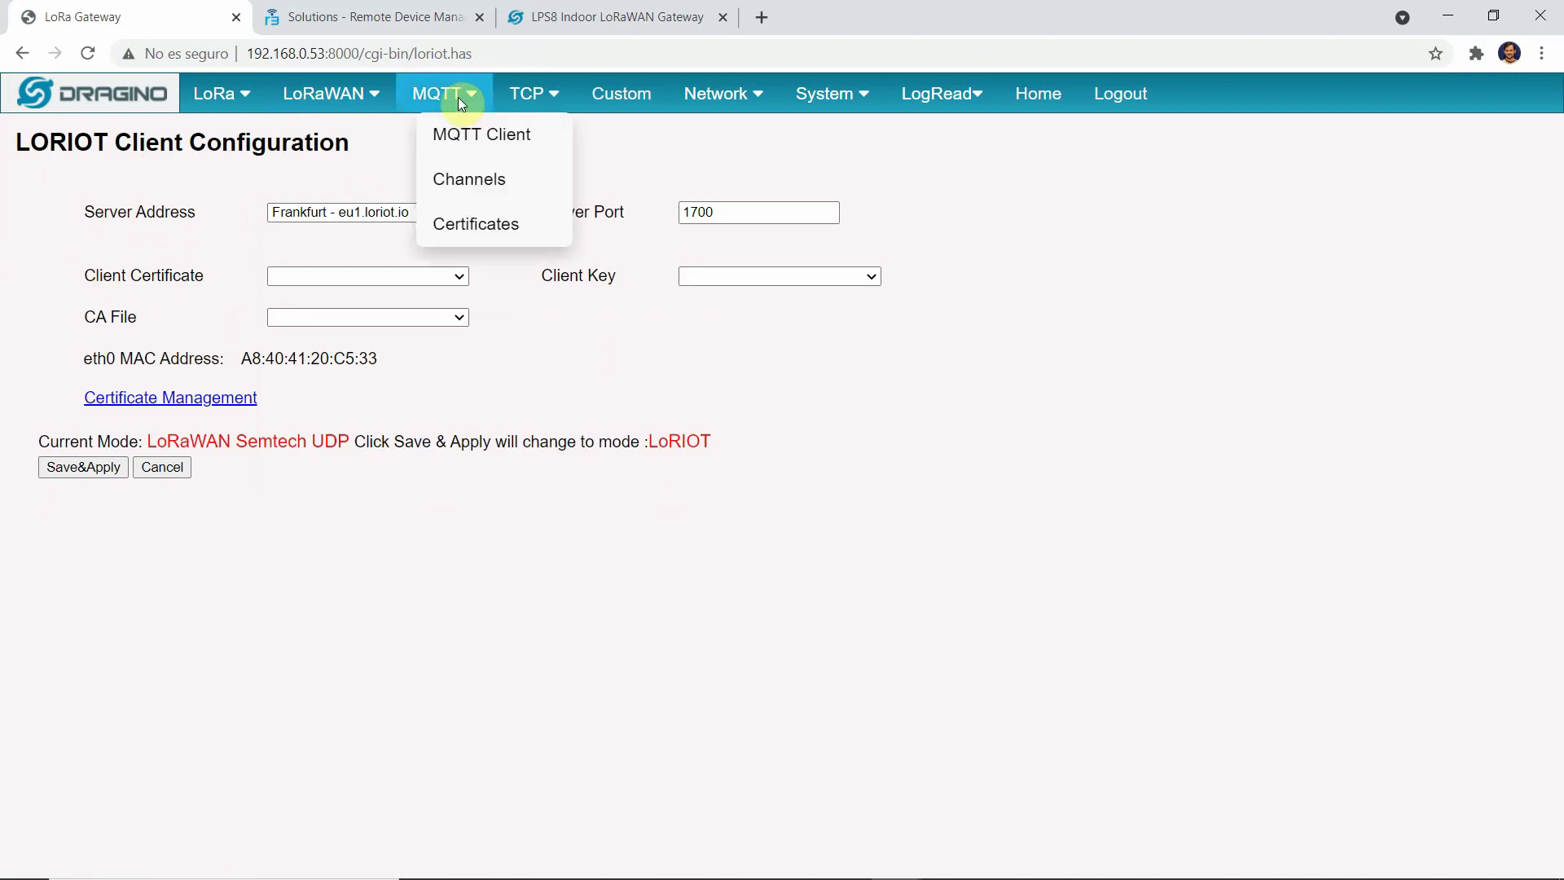
{"action": "left_click", "coordinate": [480, 132]}
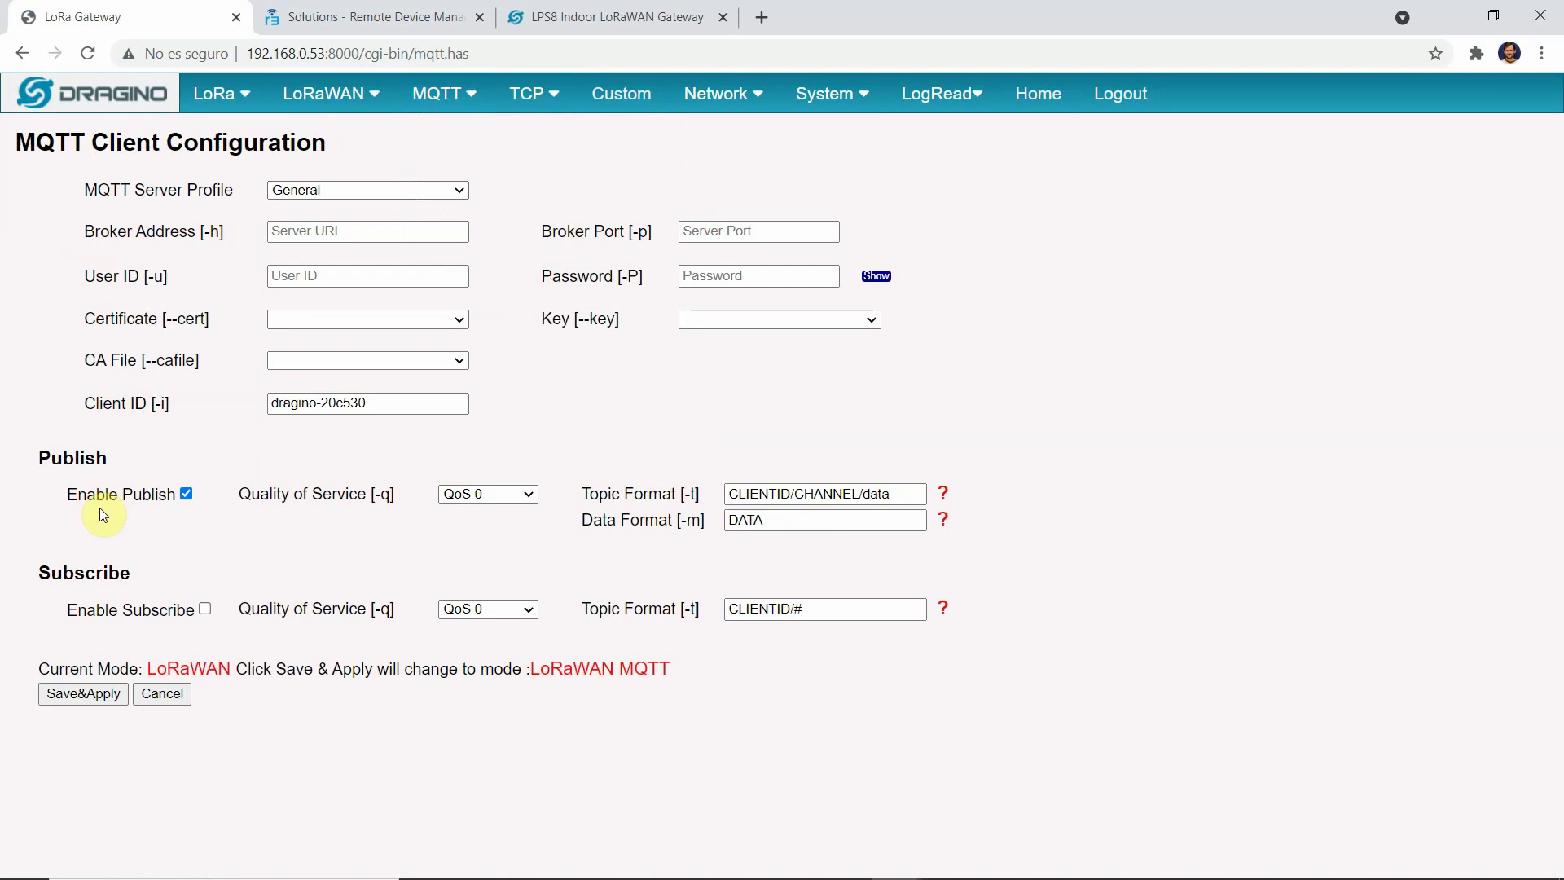
- Review the MQTT Channel Management page and the IoT Certificate Management page
{"action": "mouse_move", "coordinate": [438, 95]}
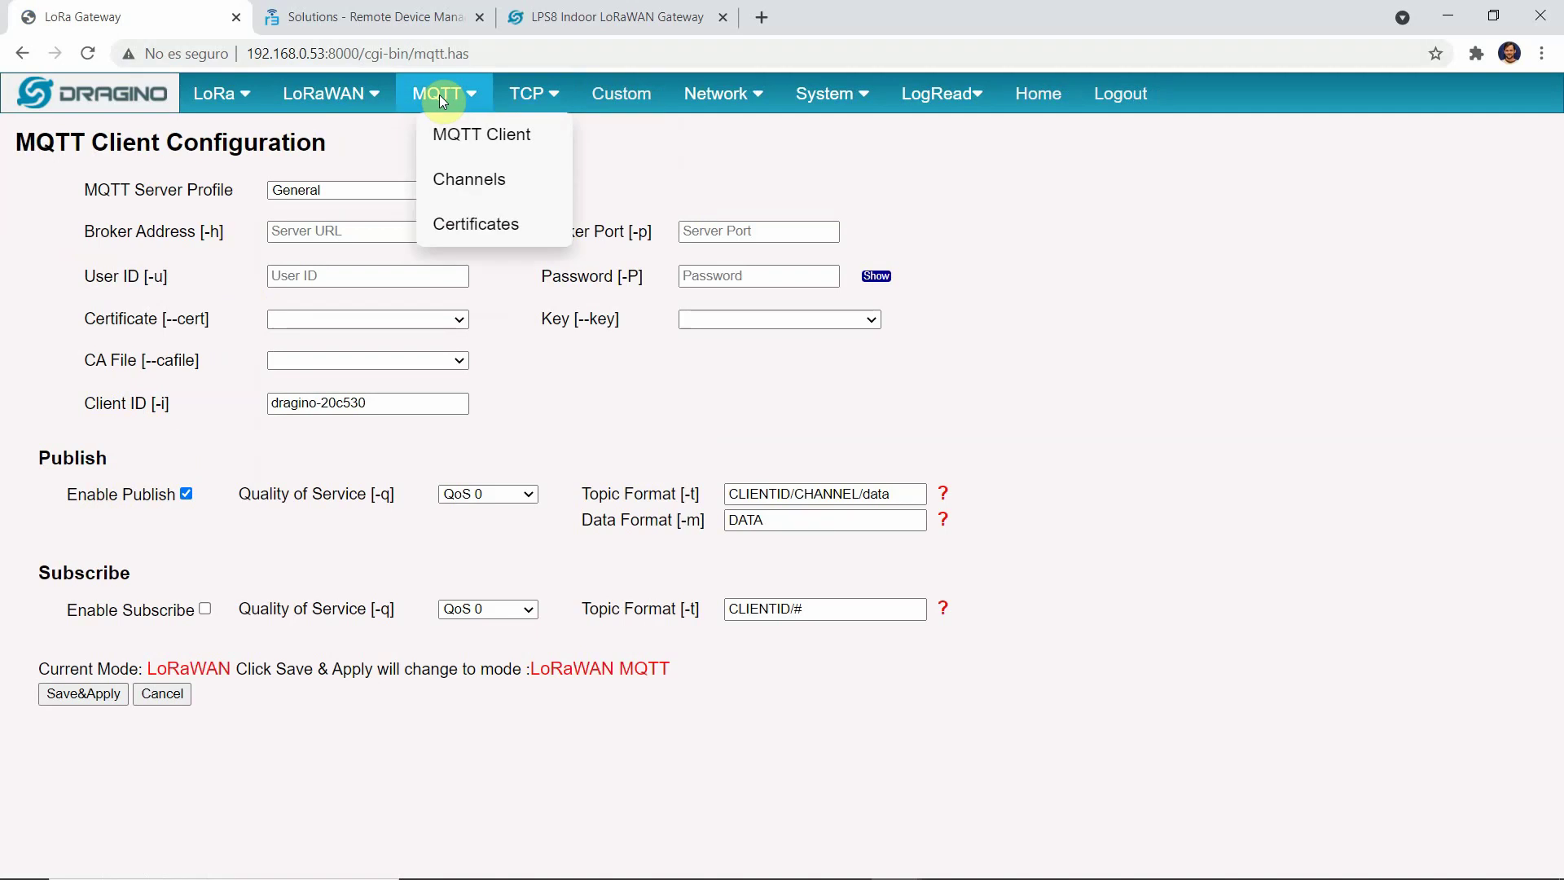
{"action": "left_click", "coordinate": [453, 186]}
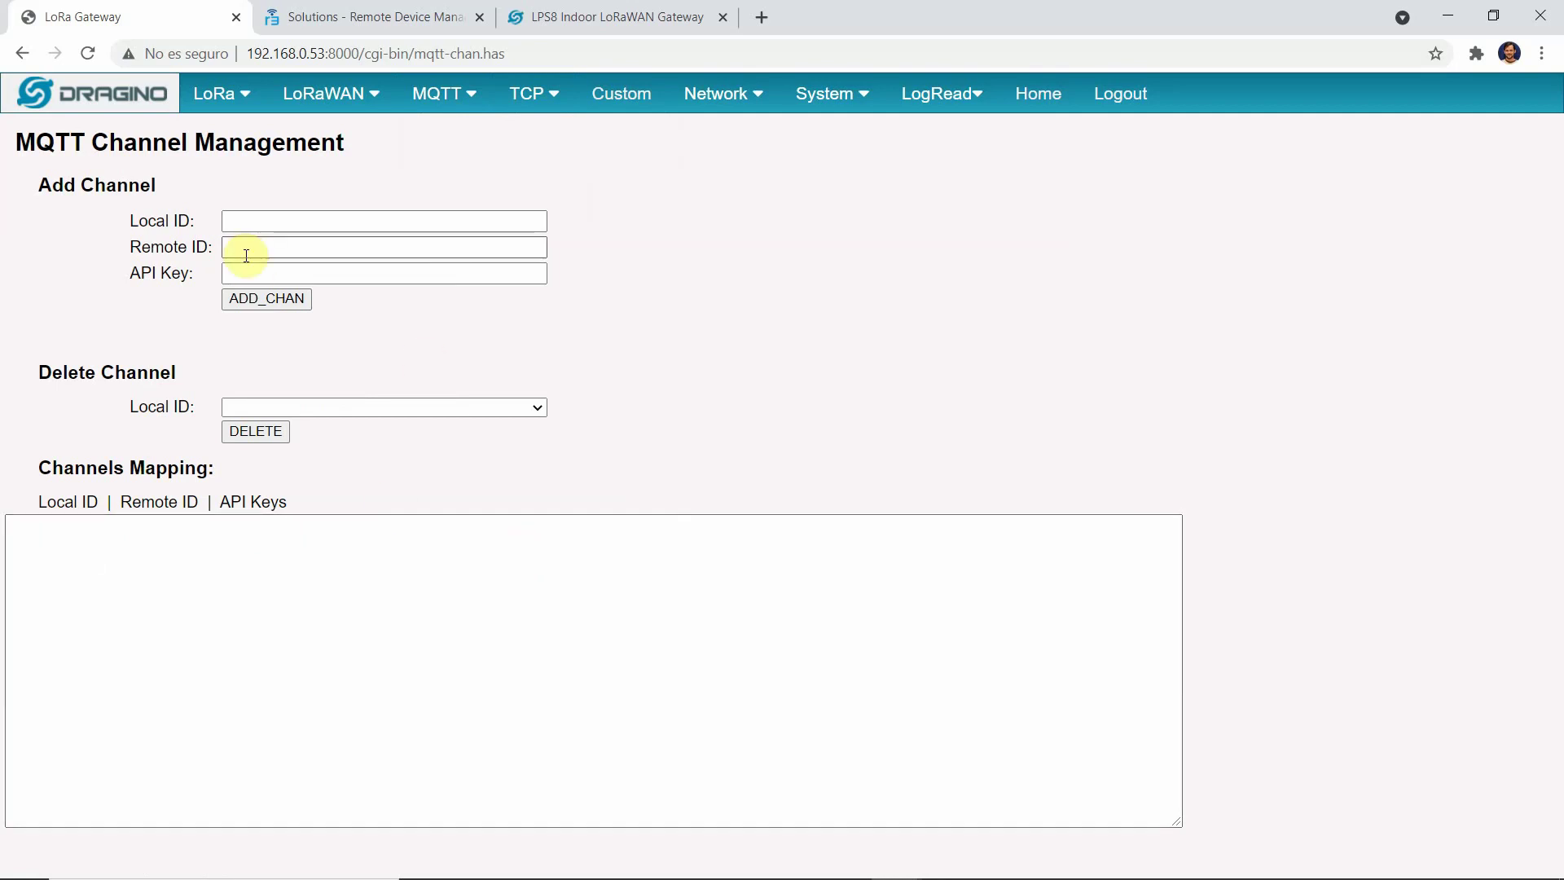
{"action": "mouse_move", "coordinate": [443, 102]}
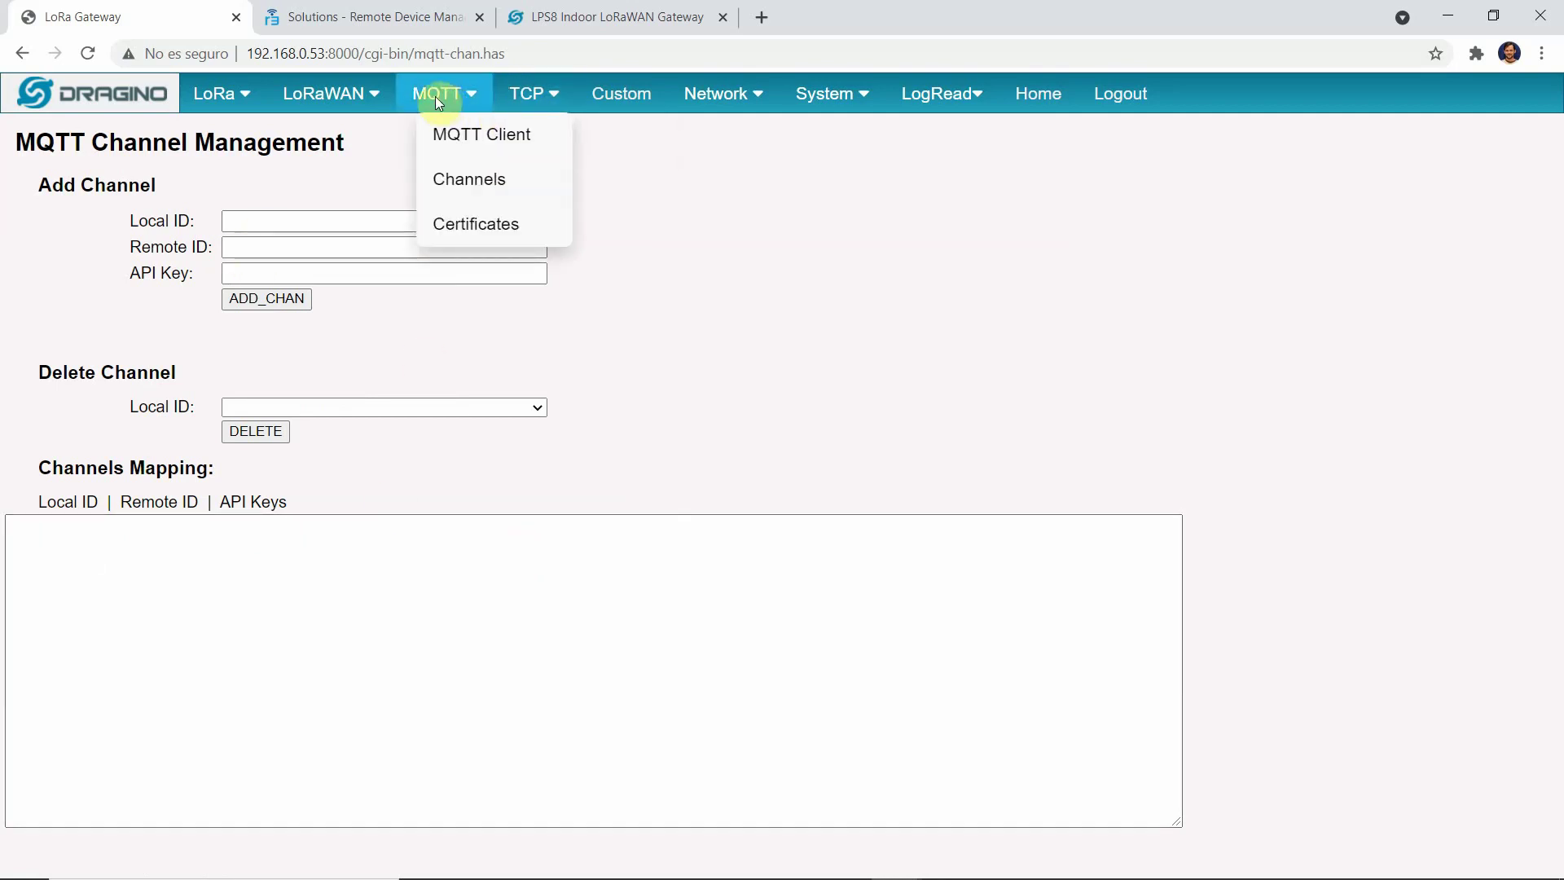
{"action": "left_click", "coordinate": [482, 222]}
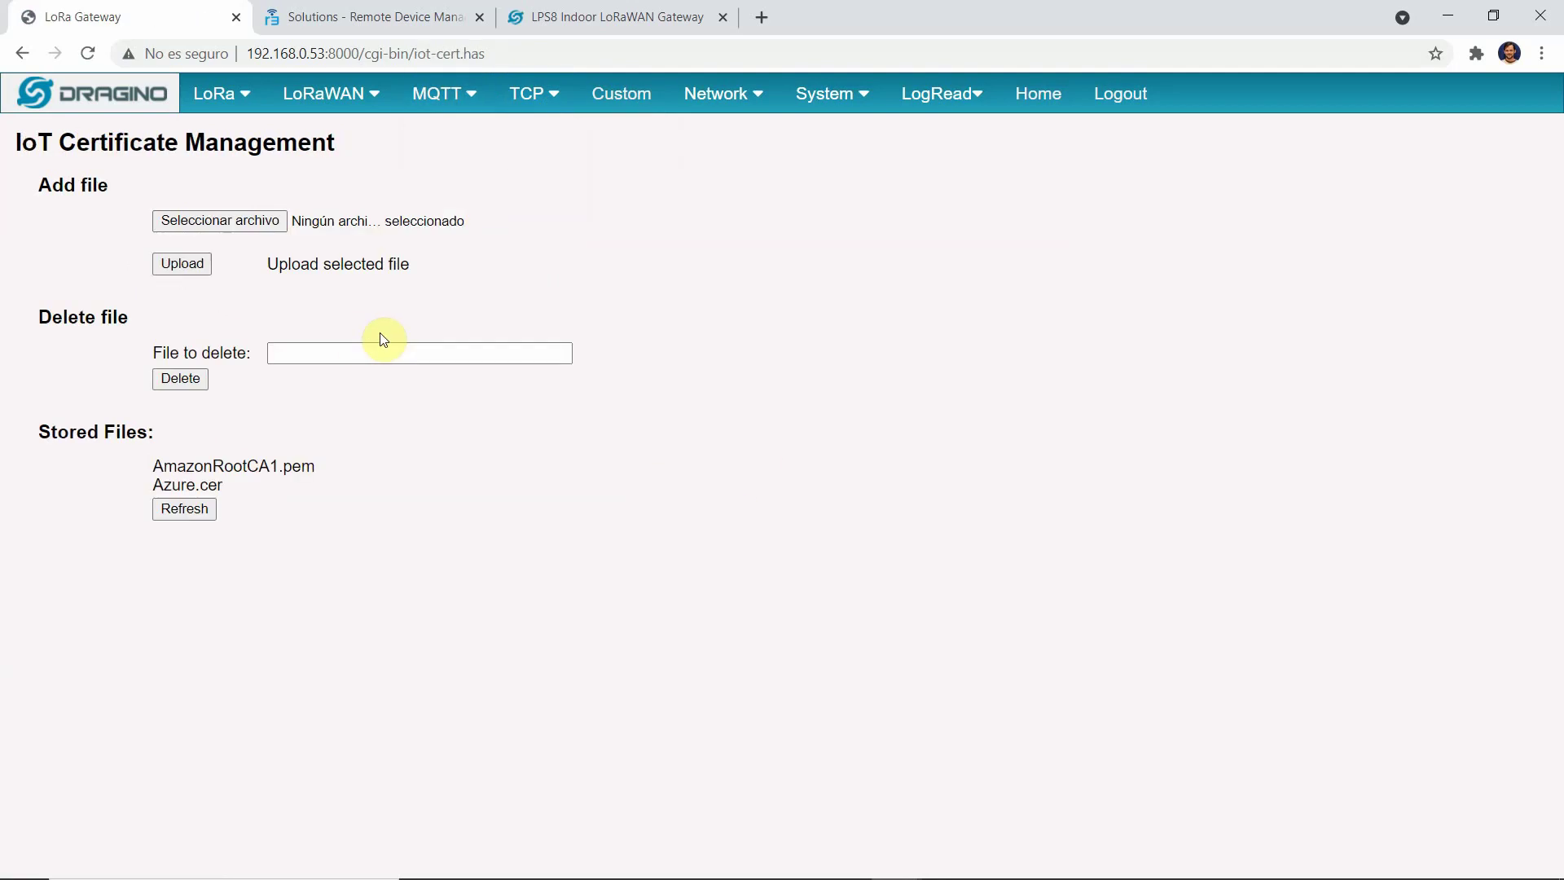
- Open the Network Status page, examine the gateway's network and WiFi details, and check the other network pages offered
{"action": "mouse_move", "coordinate": [673, 102]}
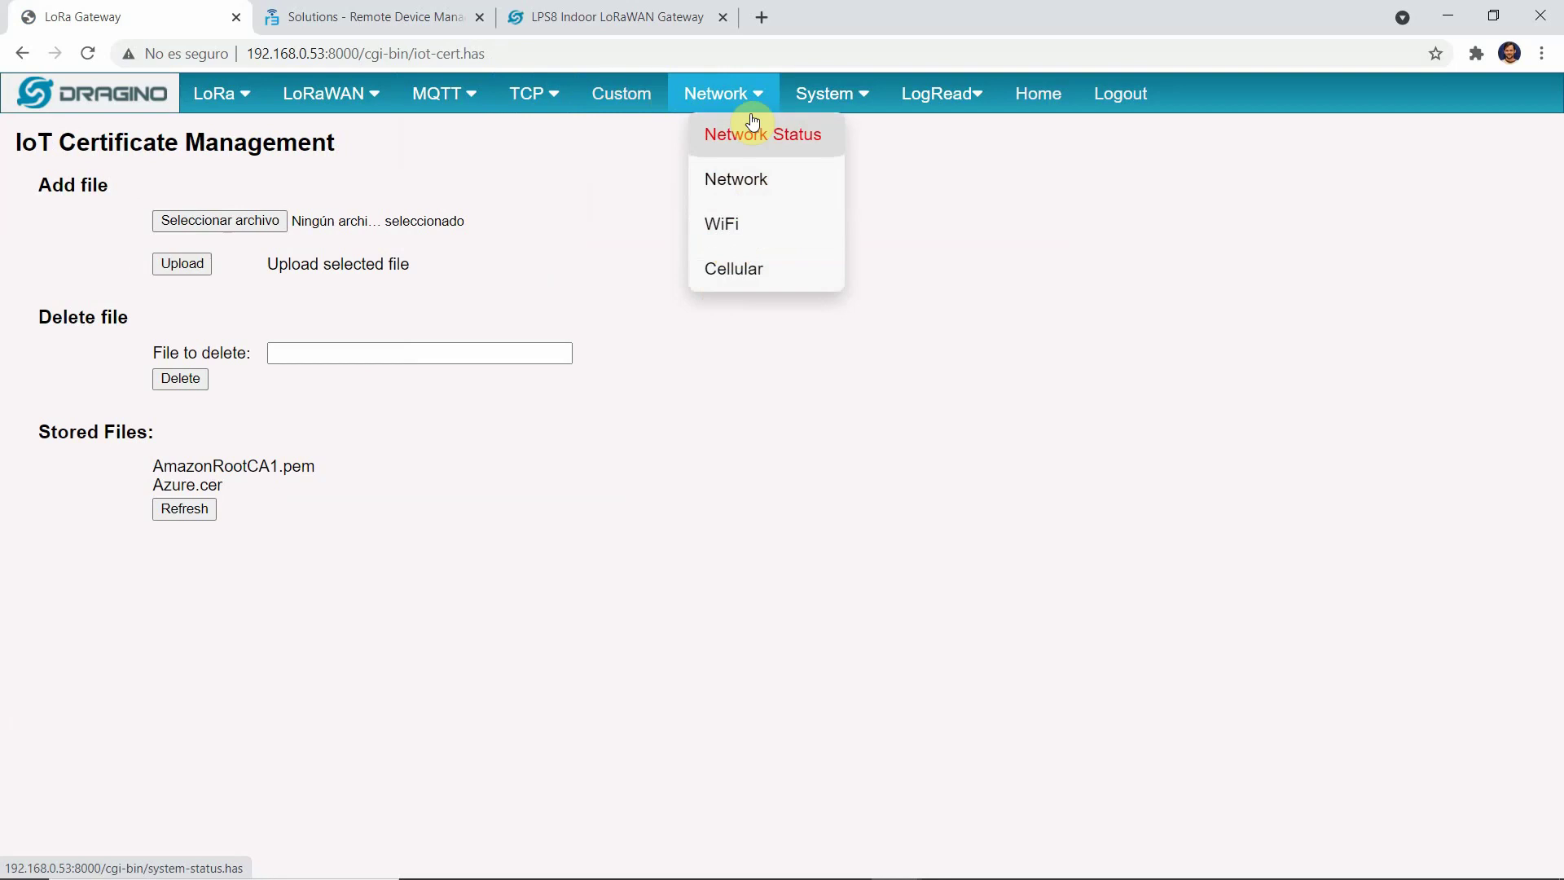
{"action": "left_click", "coordinate": [750, 143]}
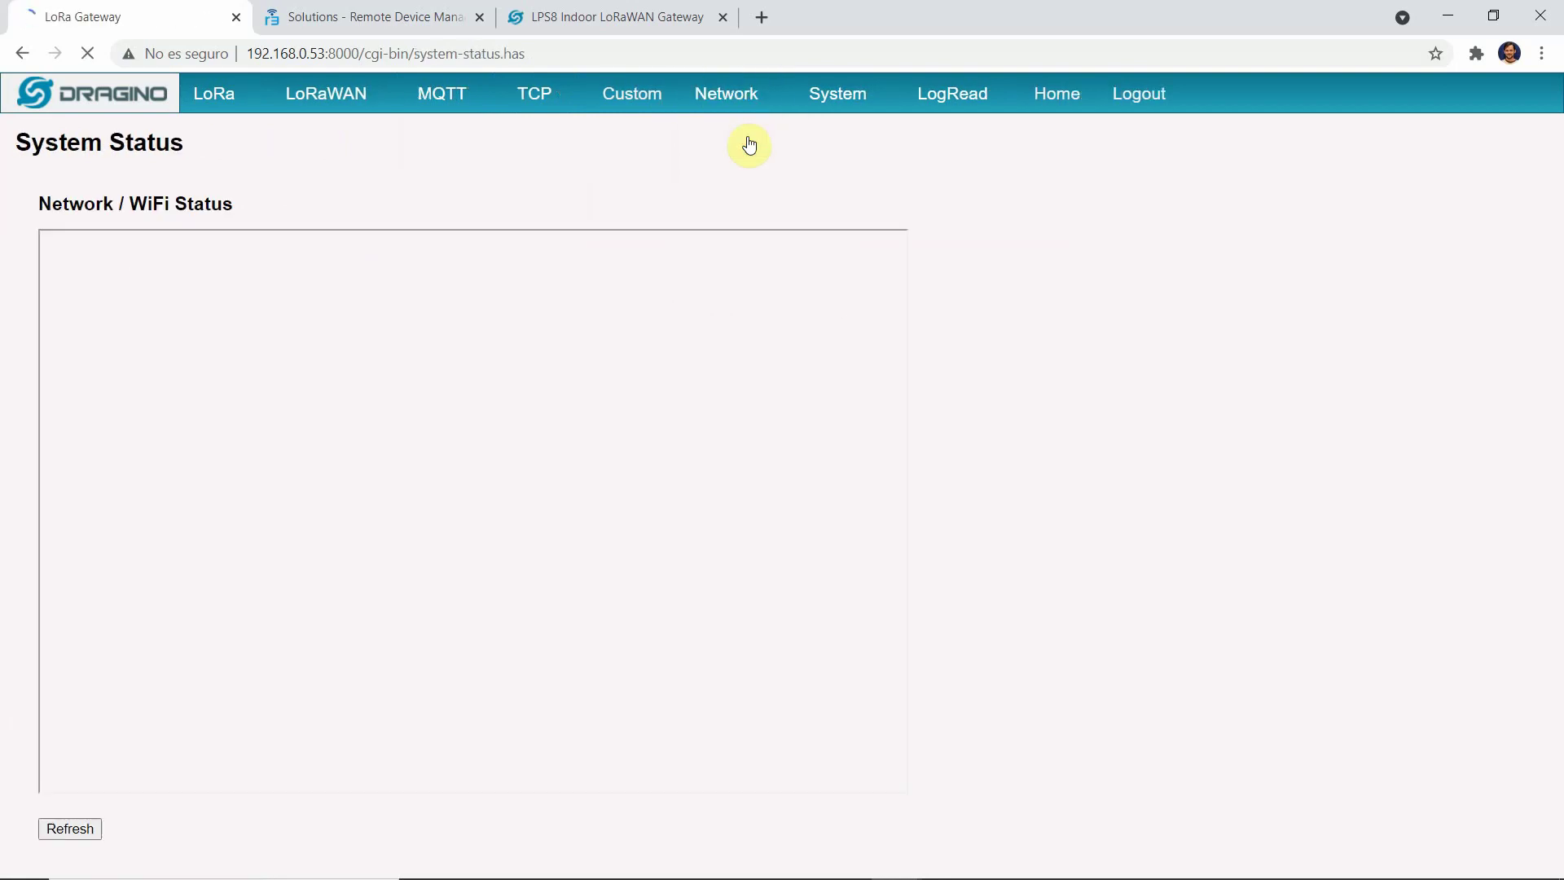
{"action": "mouse_move", "coordinate": [716, 104]}
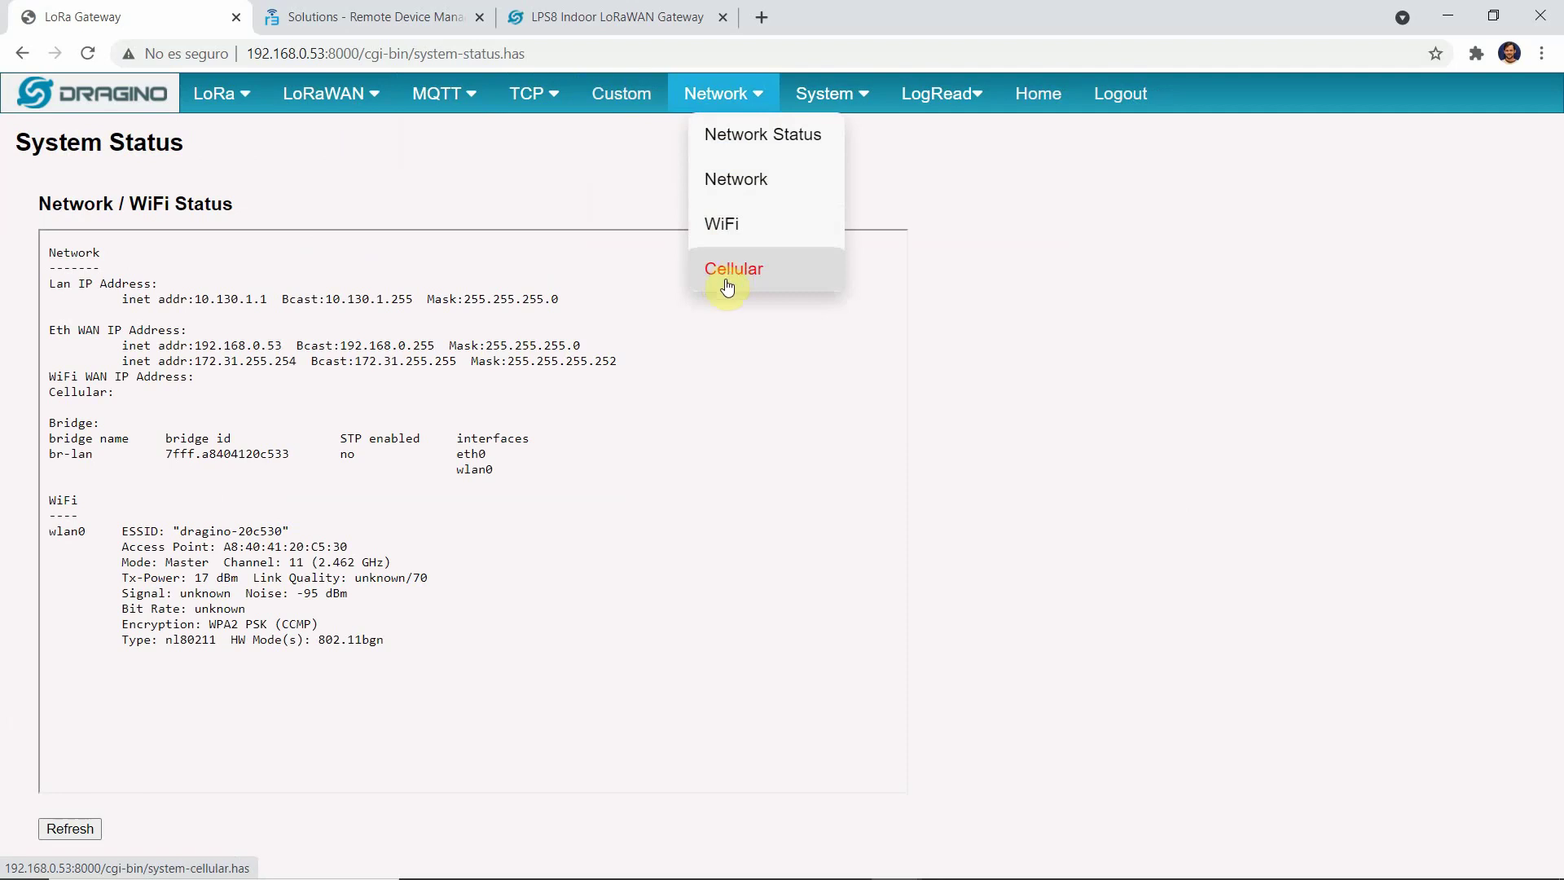
- Open the System Overview page and review the gateway's device, firmware and connection information
{"action": "mouse_move", "coordinate": [810, 101]}
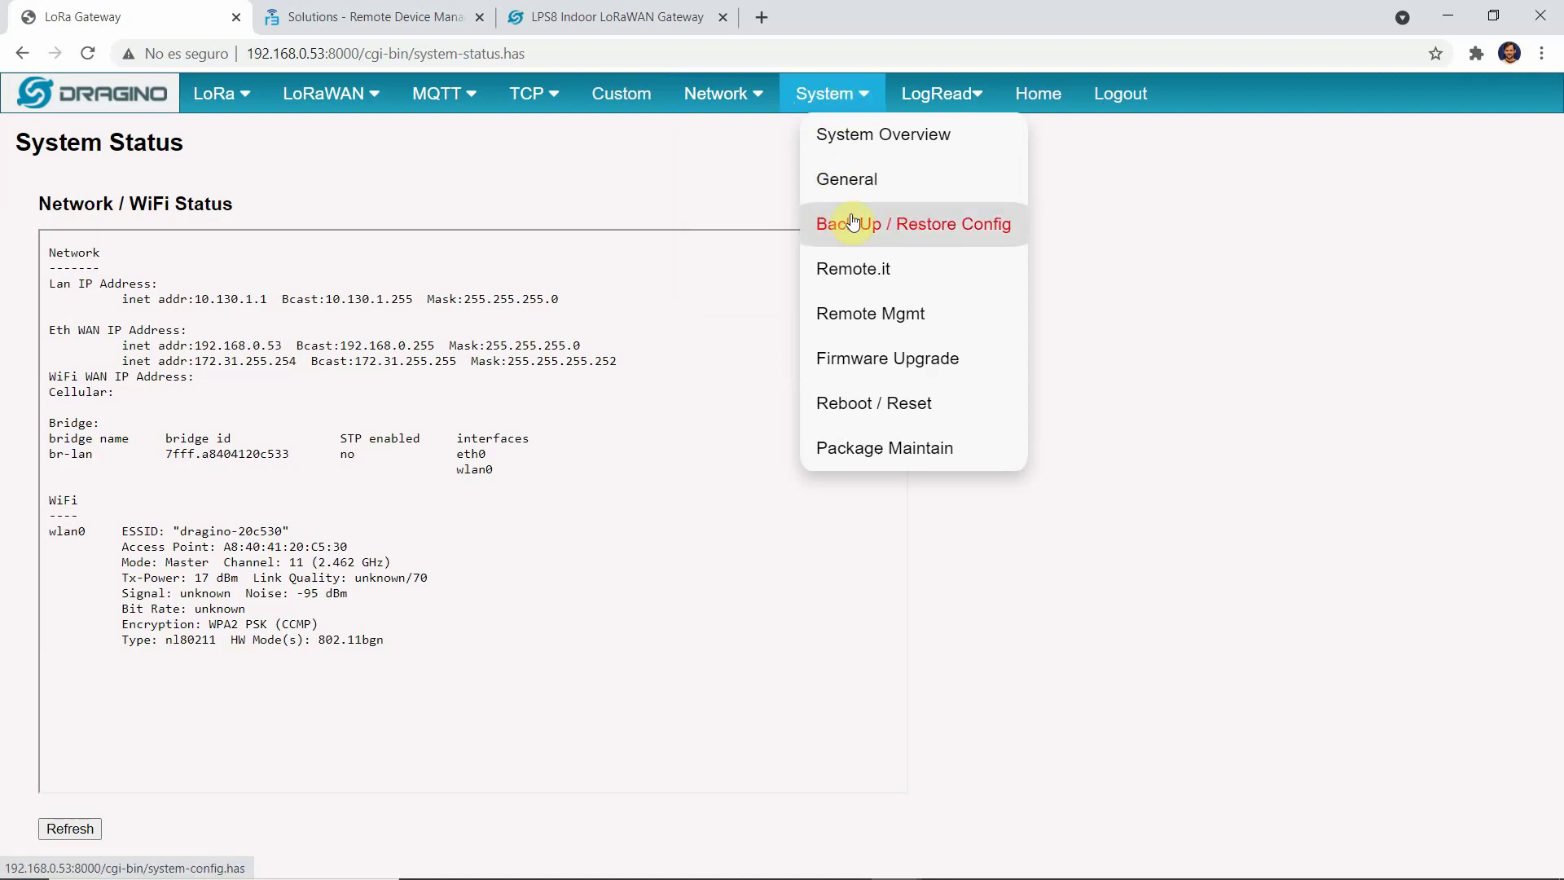
{"action": "left_click", "coordinate": [855, 136]}
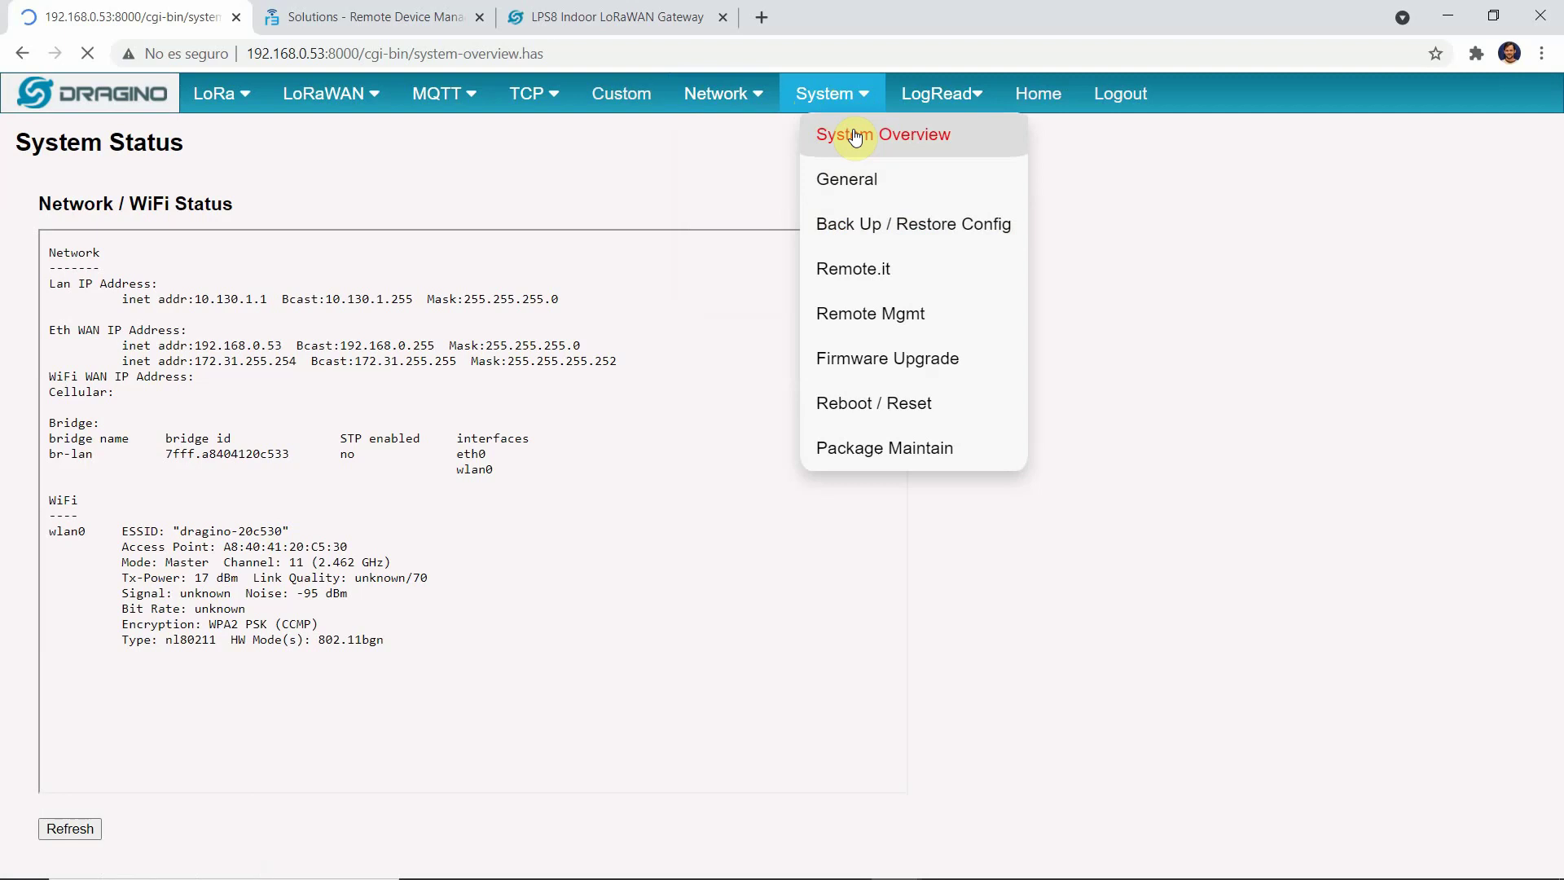
{"action": "scroll", "coordinate": [548, 373], "scroll_direction": "down", "scroll_amount": 1}
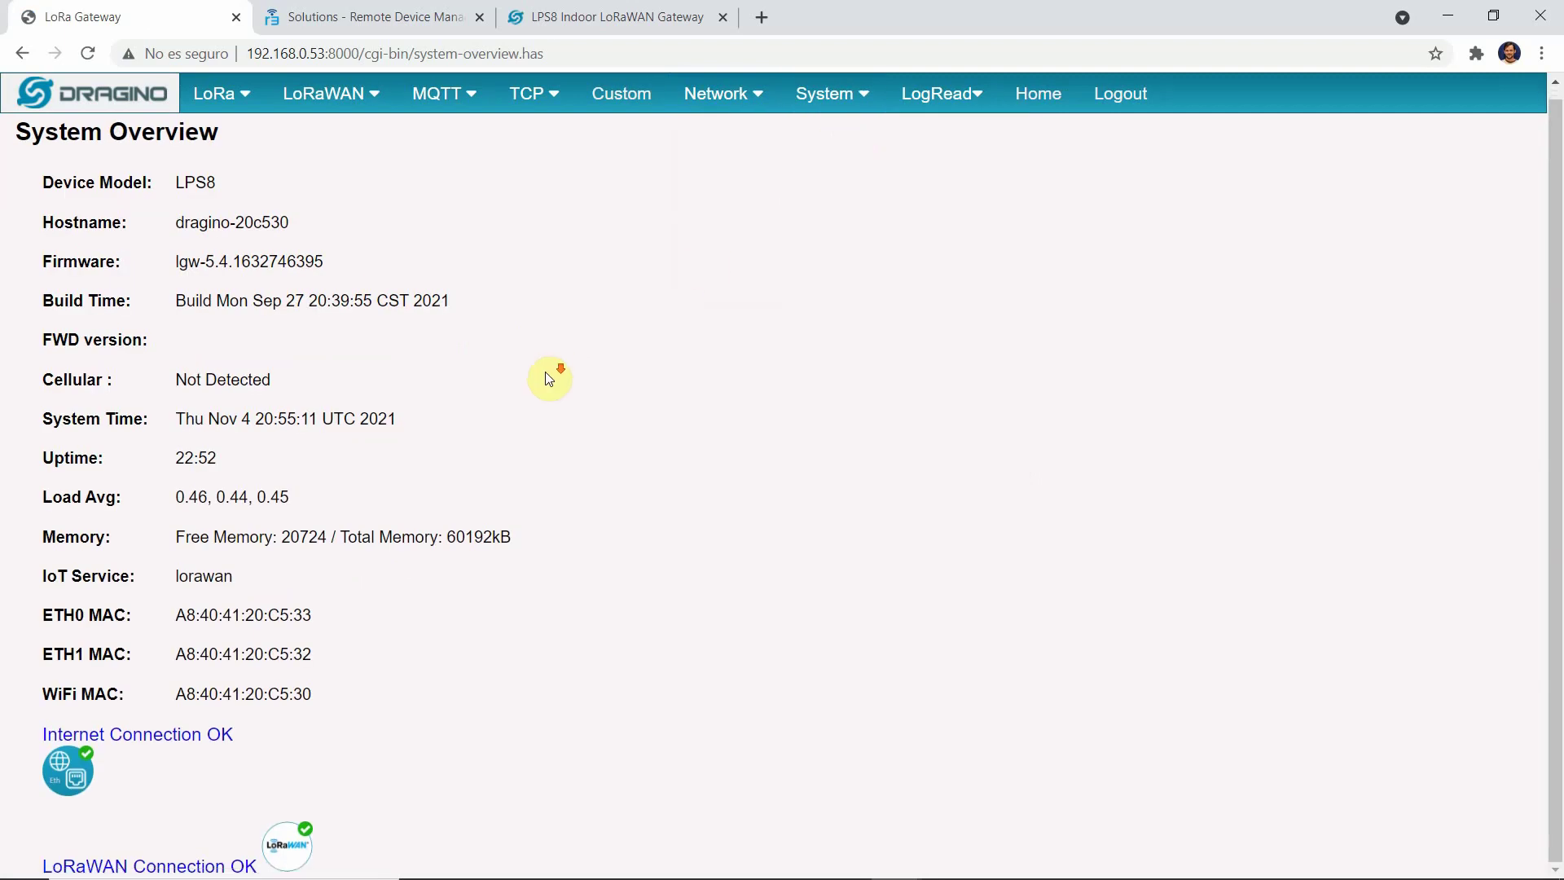
- Open the gateway's Remote.it page and view the Remote Device Management page on the remote.it website
{"action": "mouse_move", "coordinate": [847, 96]}
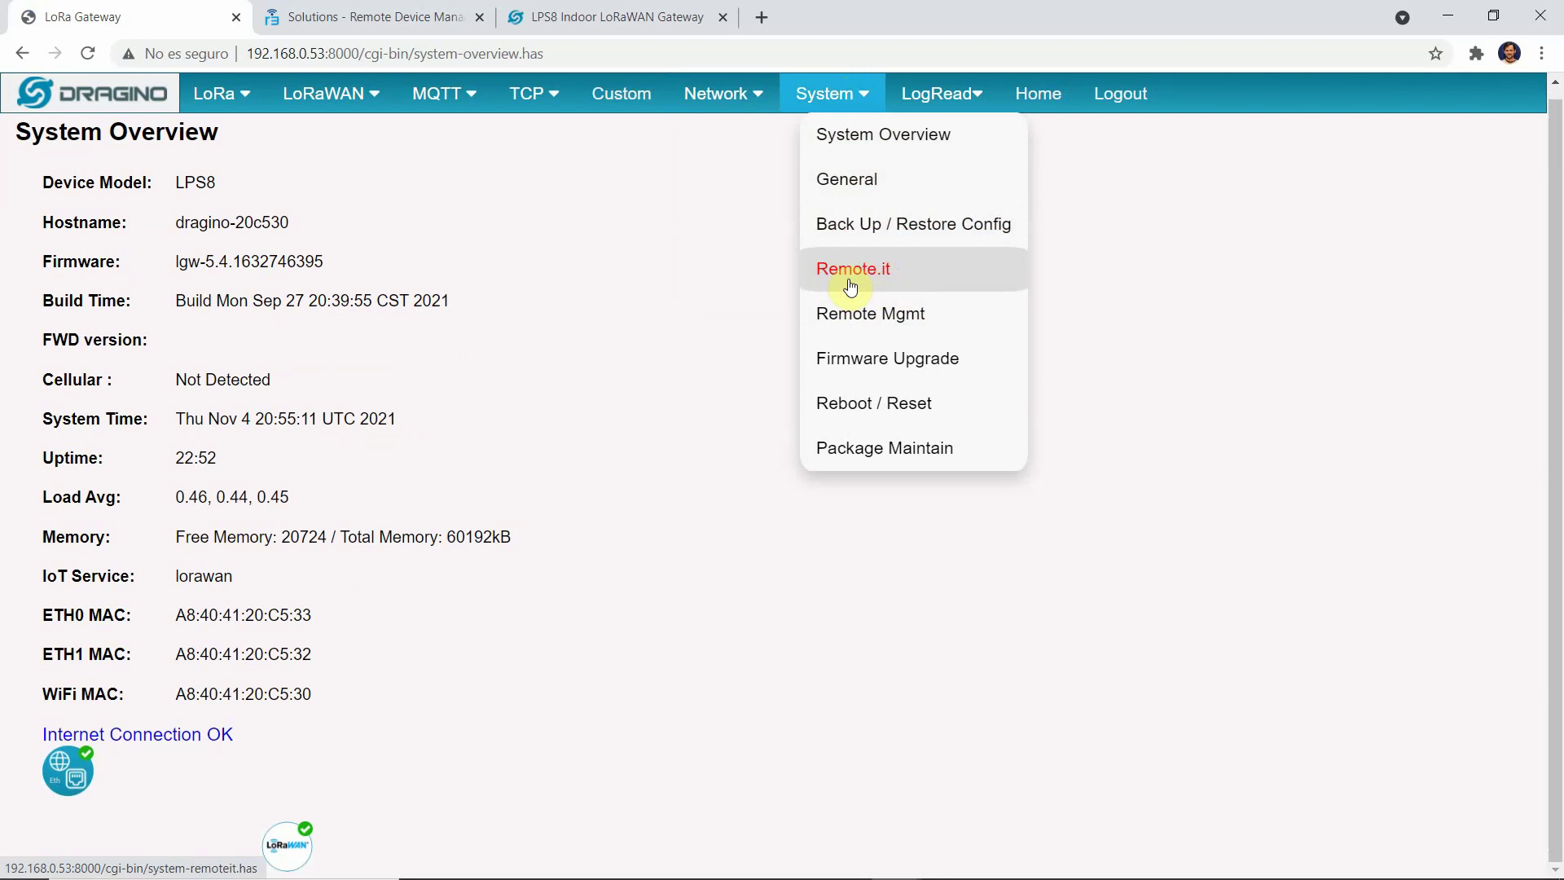
{"action": "left_click", "coordinate": [889, 271]}
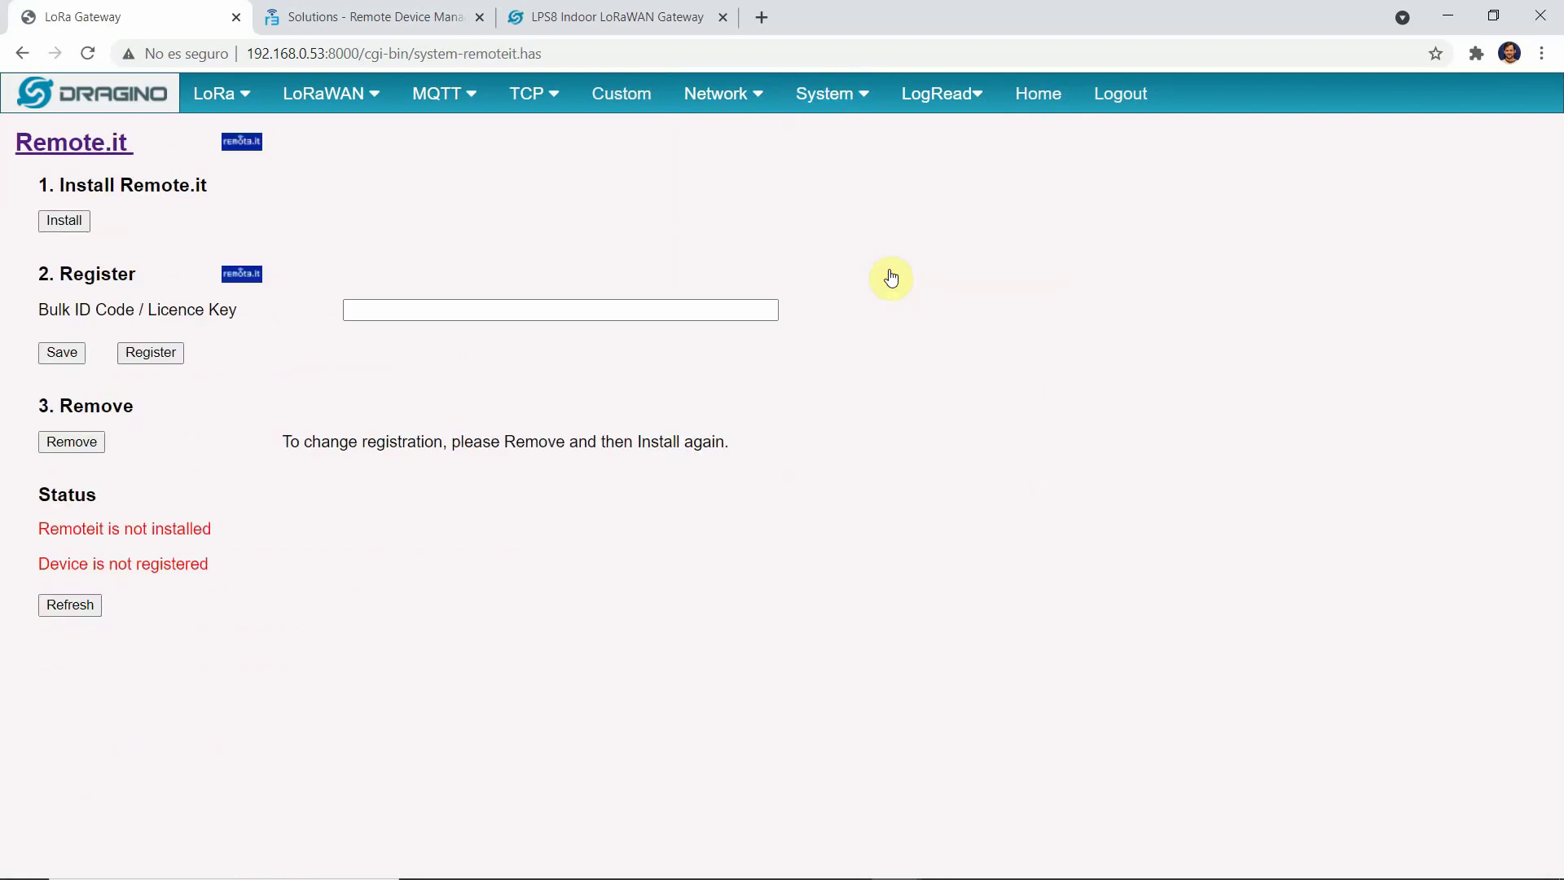
{"action": "left_click", "coordinate": [337, 16]}
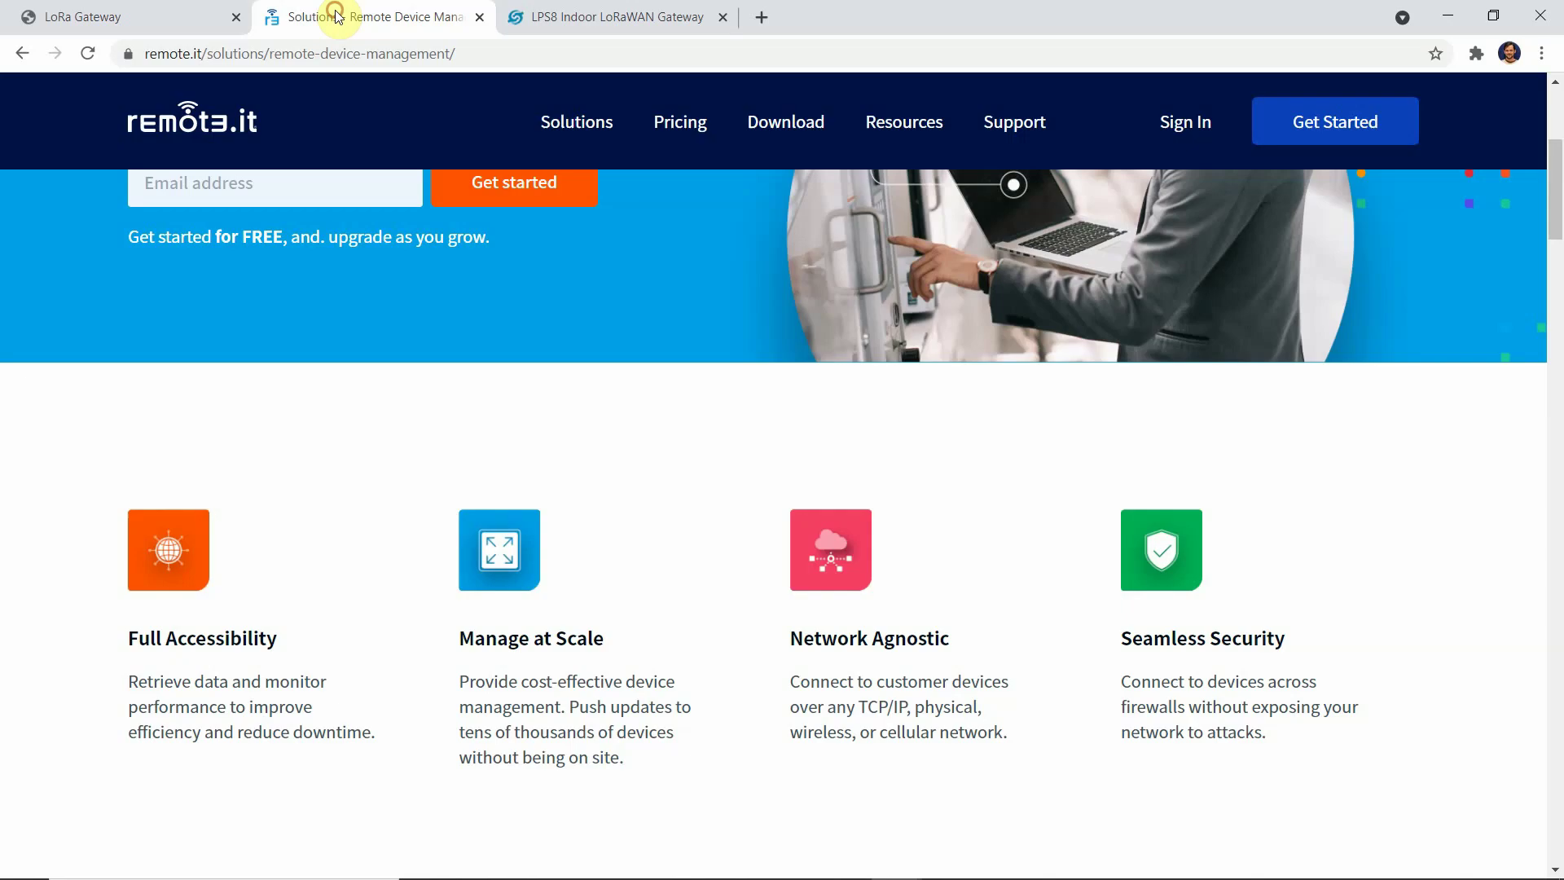
{"action": "scroll", "coordinate": [377, 488], "scroll_direction": "up", "scroll_amount": 5}
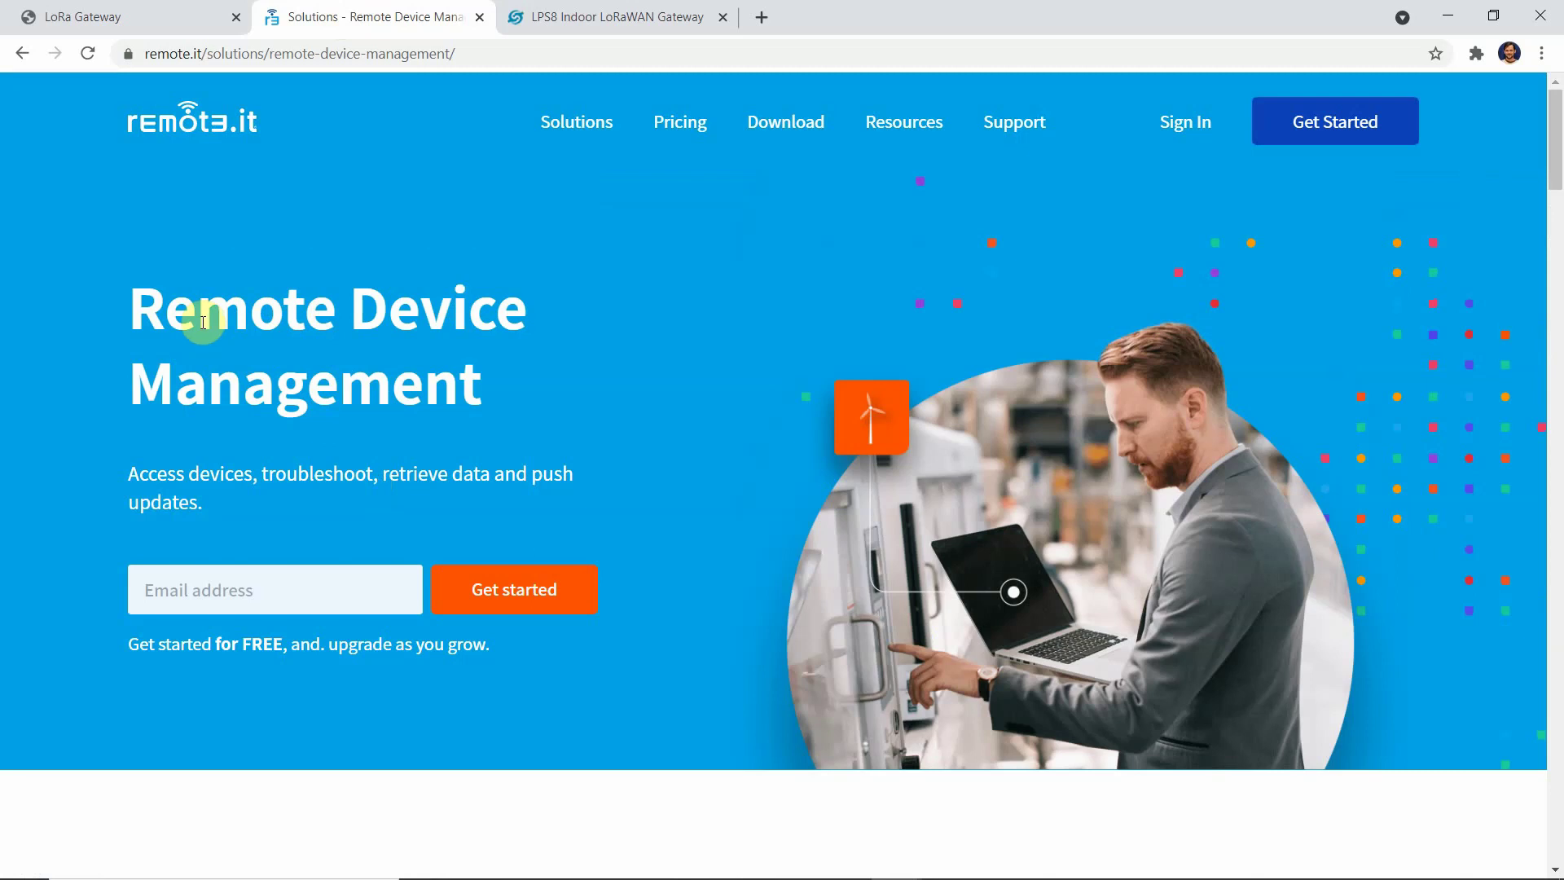
- Return to the gateway interface and open the Firmware Upgrade page to view its upload and flash options
{"action": "left_click", "coordinate": [158, 49]}
{"action": "left_click", "coordinate": [158, 11]}
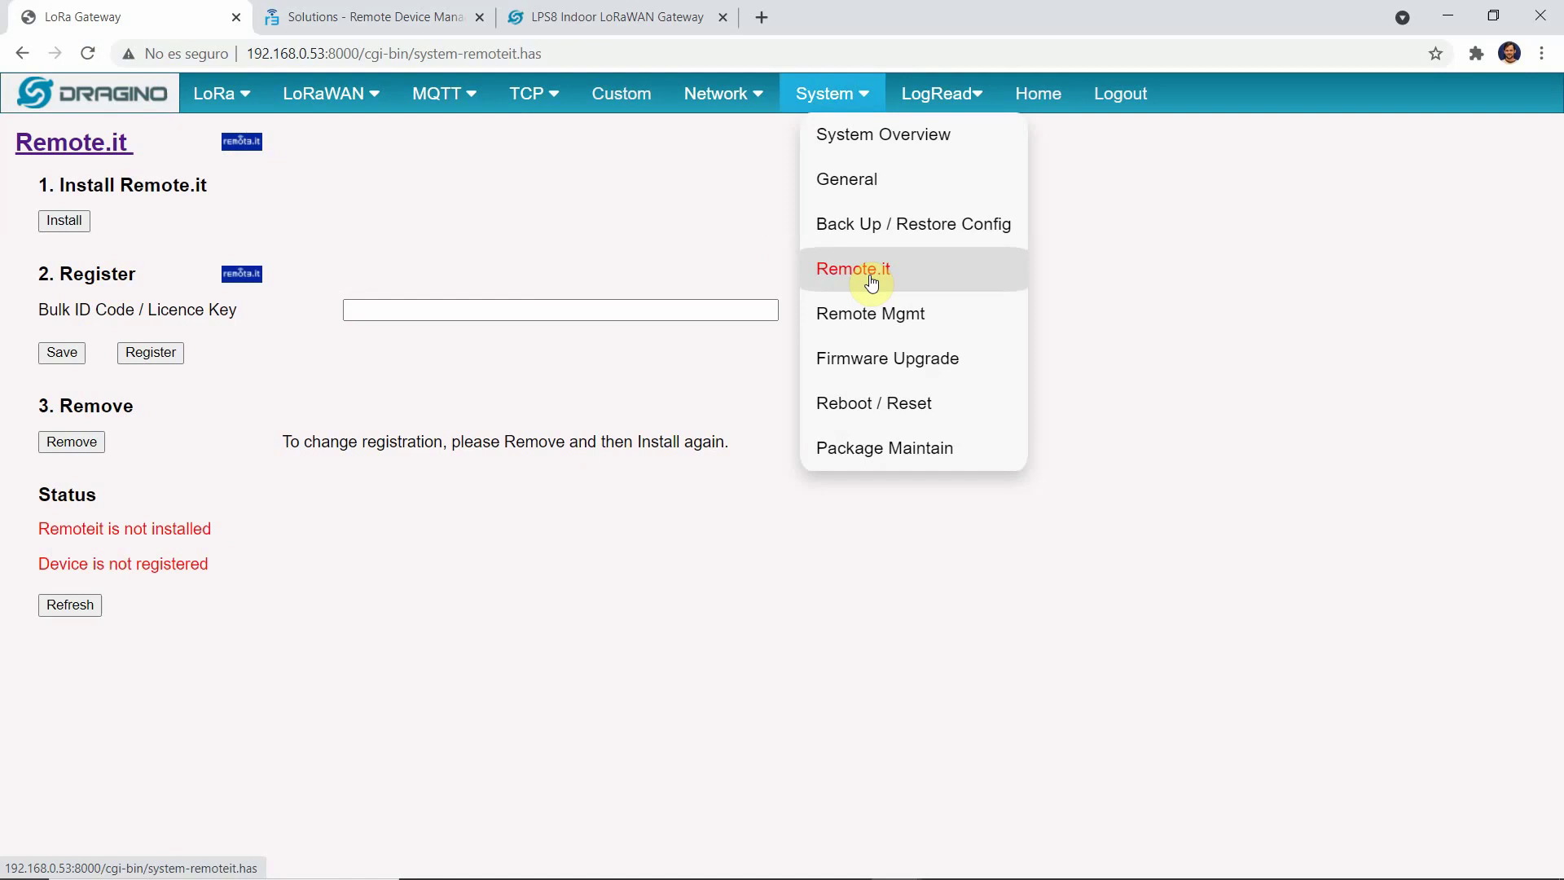
{"action": "left_click", "coordinate": [892, 373]}
- Open the Package Maintain page and examine the installed package list, the package install field and the core packages
{"action": "mouse_move", "coordinate": [979, 100]}
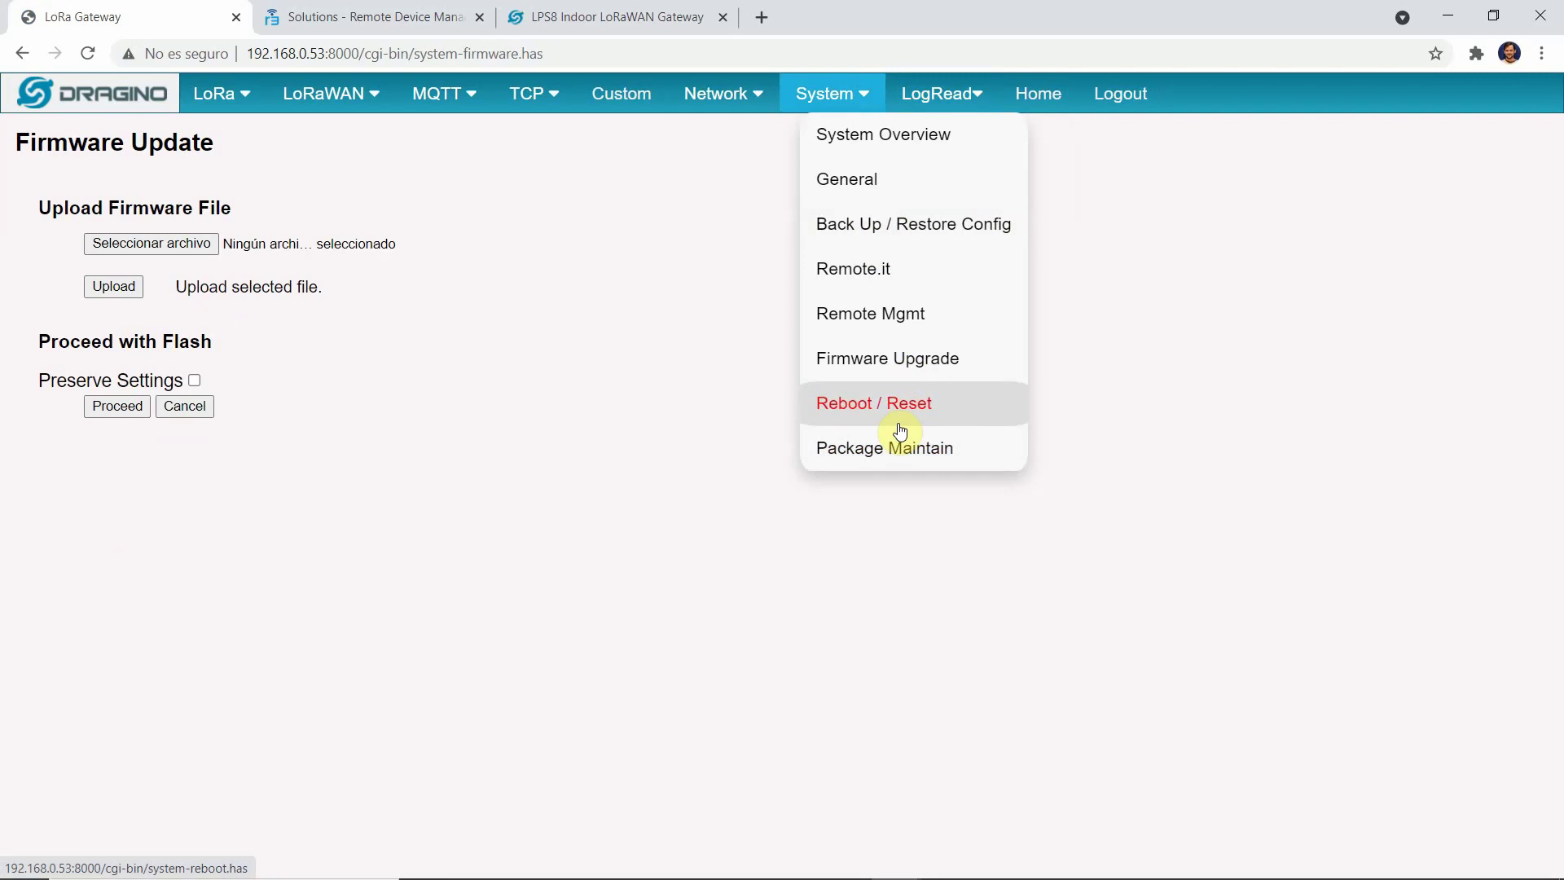
{"action": "left_click", "coordinate": [892, 446]}
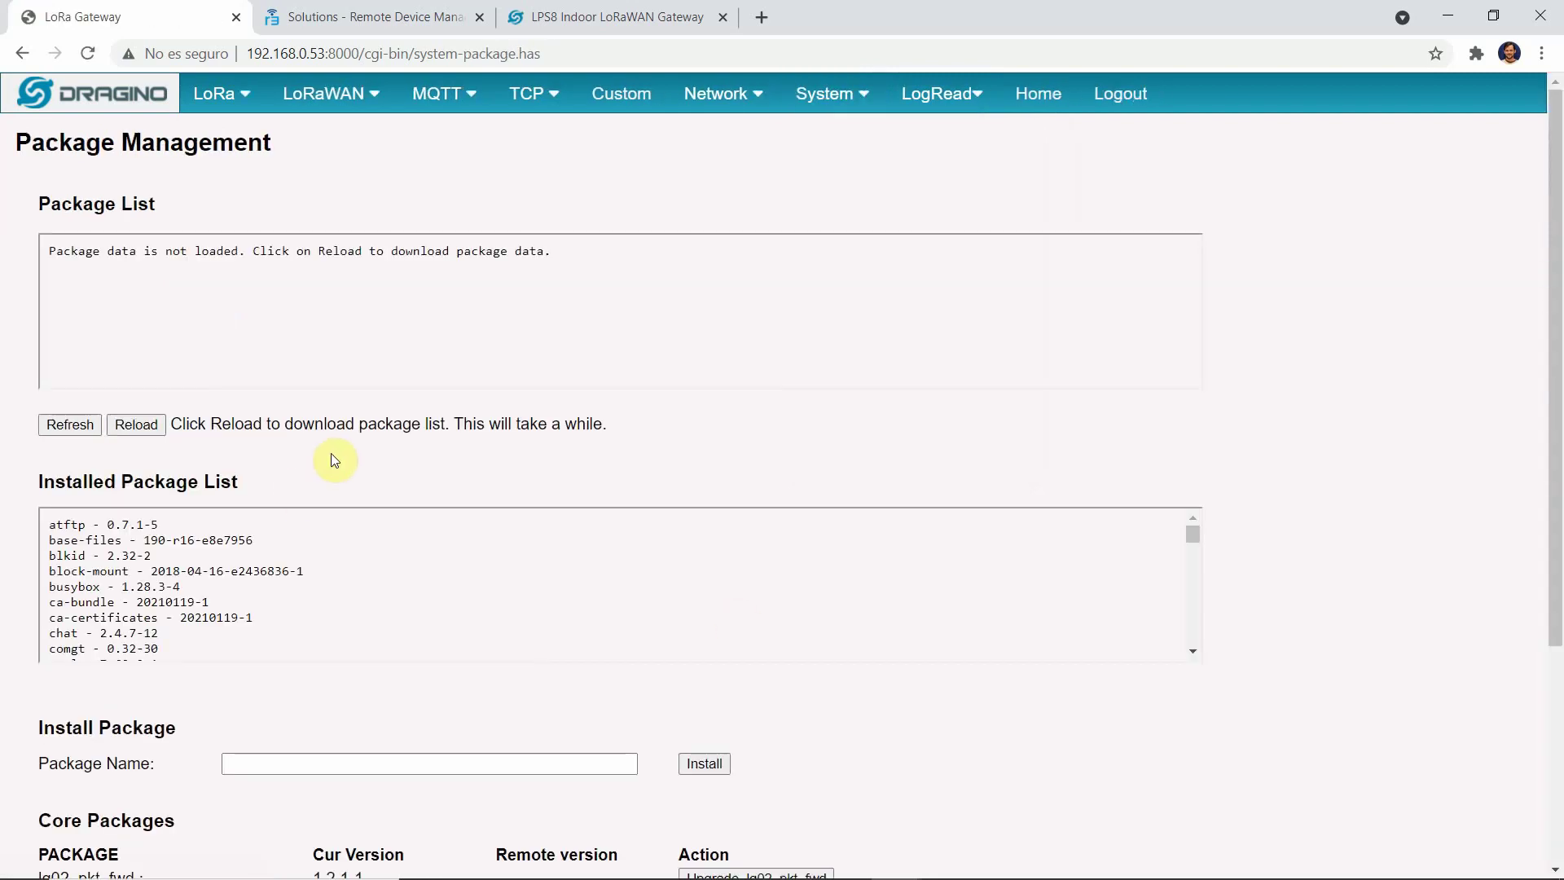
{"action": "scroll", "coordinate": [28, 516], "scroll_direction": "down", "scroll_amount": 4}
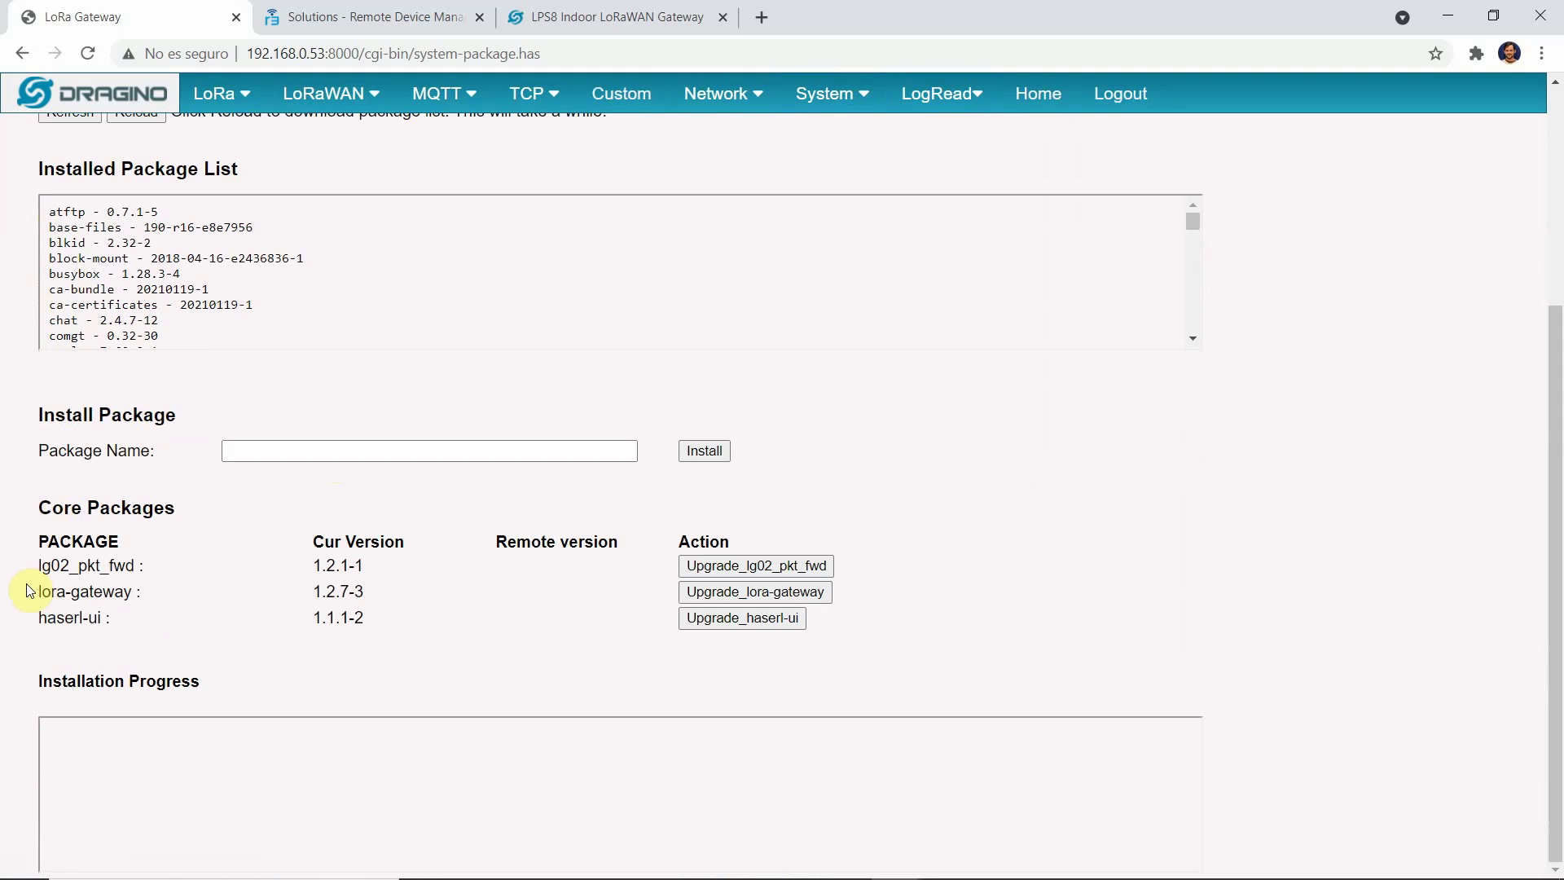
{"action": "scroll", "coordinate": [28, 588], "scroll_direction": "up", "scroll_amount": 4}
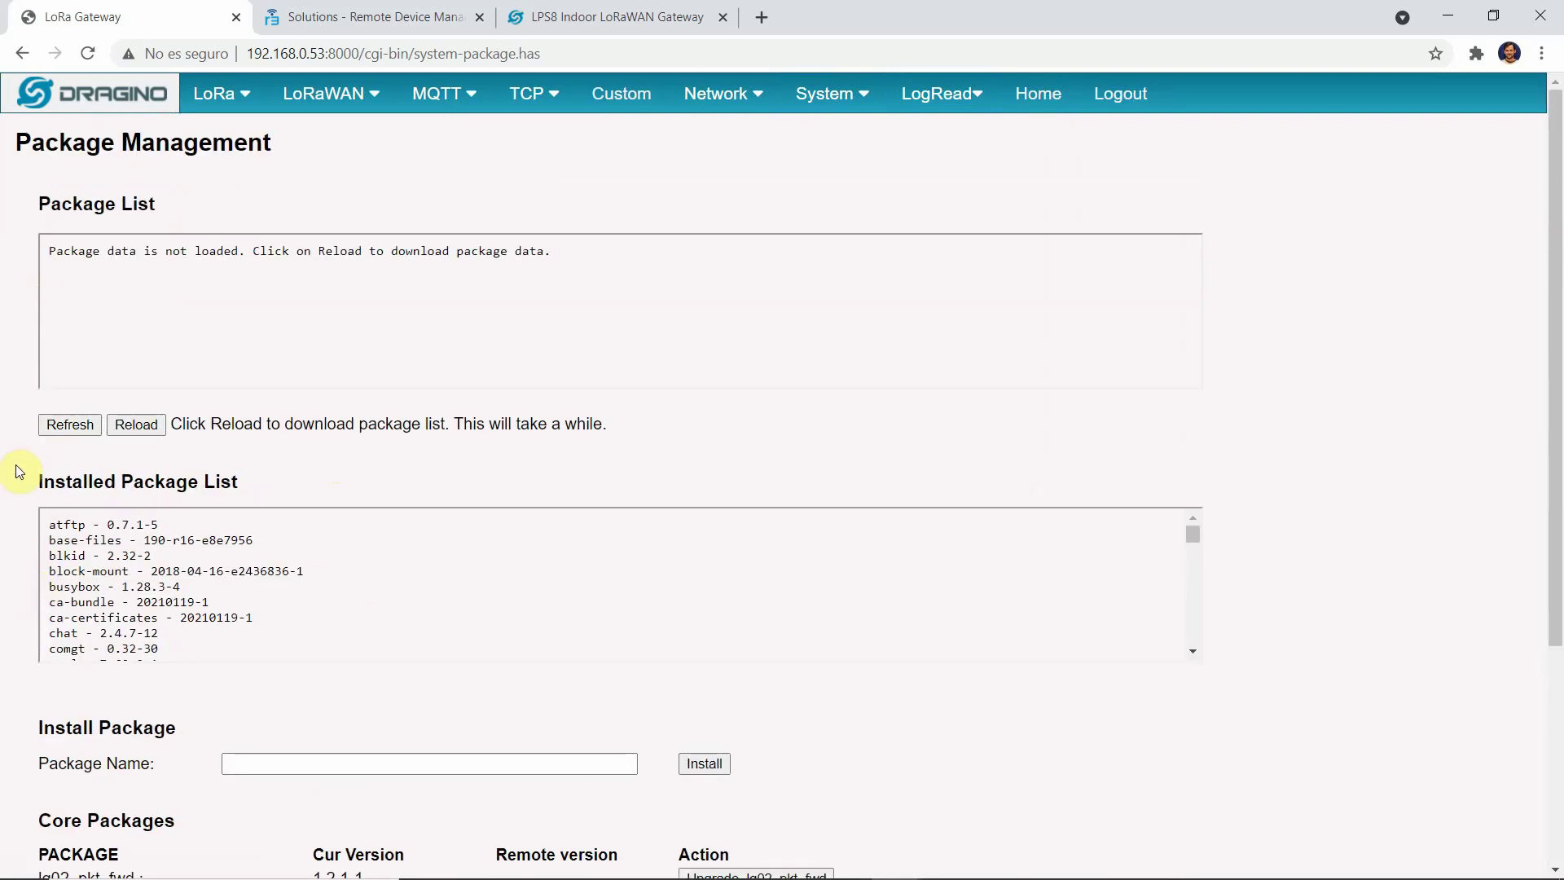
{"action": "scroll", "coordinate": [524, 548], "scroll_direction": "down", "scroll_amount": 2}
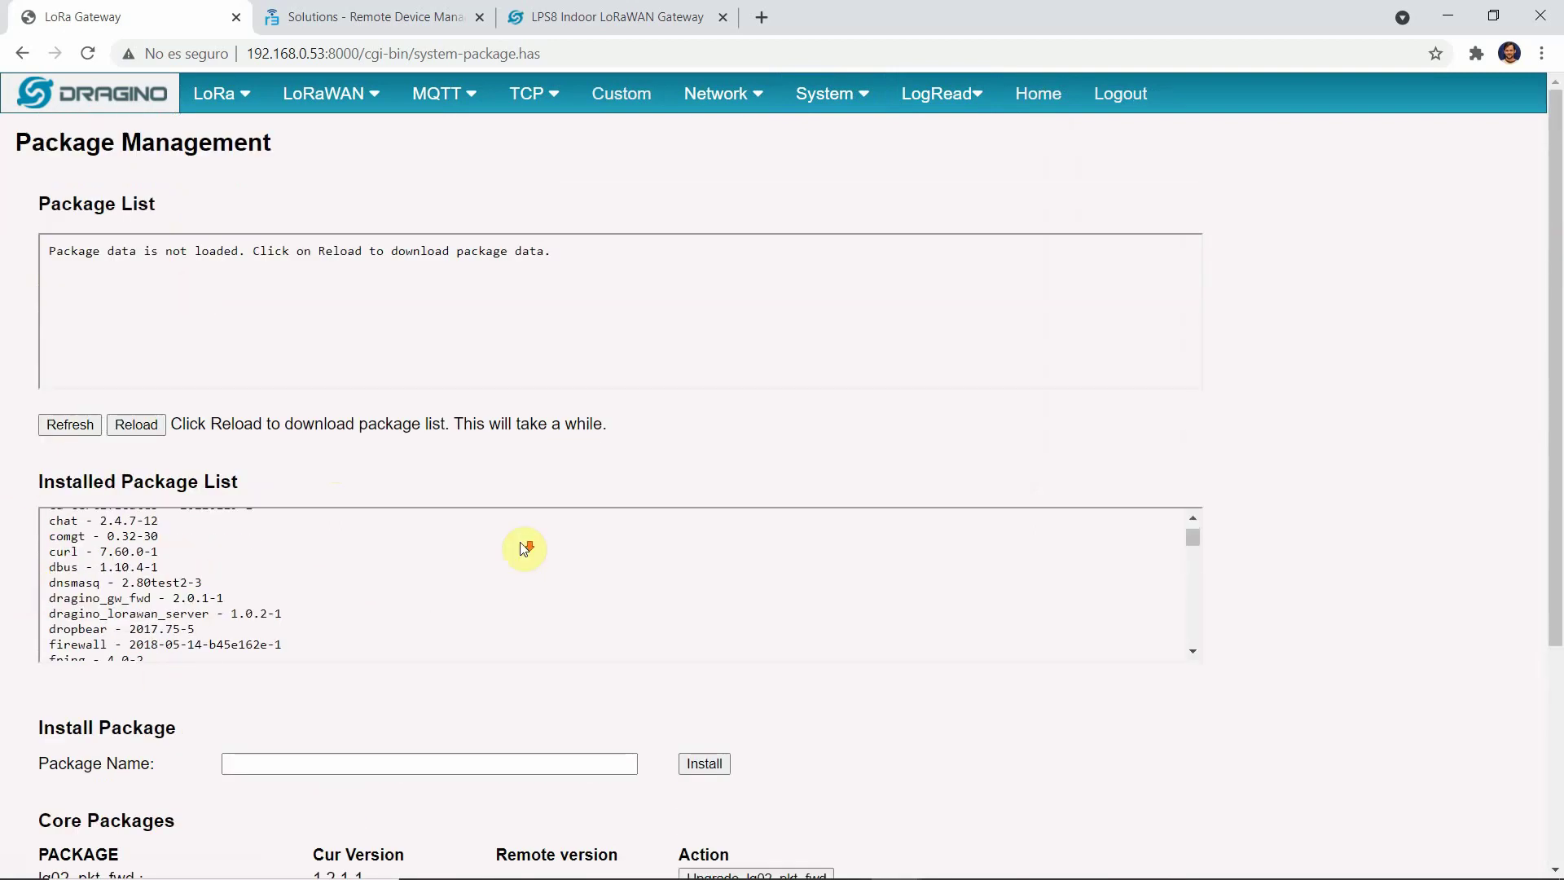
{"action": "scroll", "coordinate": [524, 549], "scroll_direction": "down", "scroll_amount": 15}
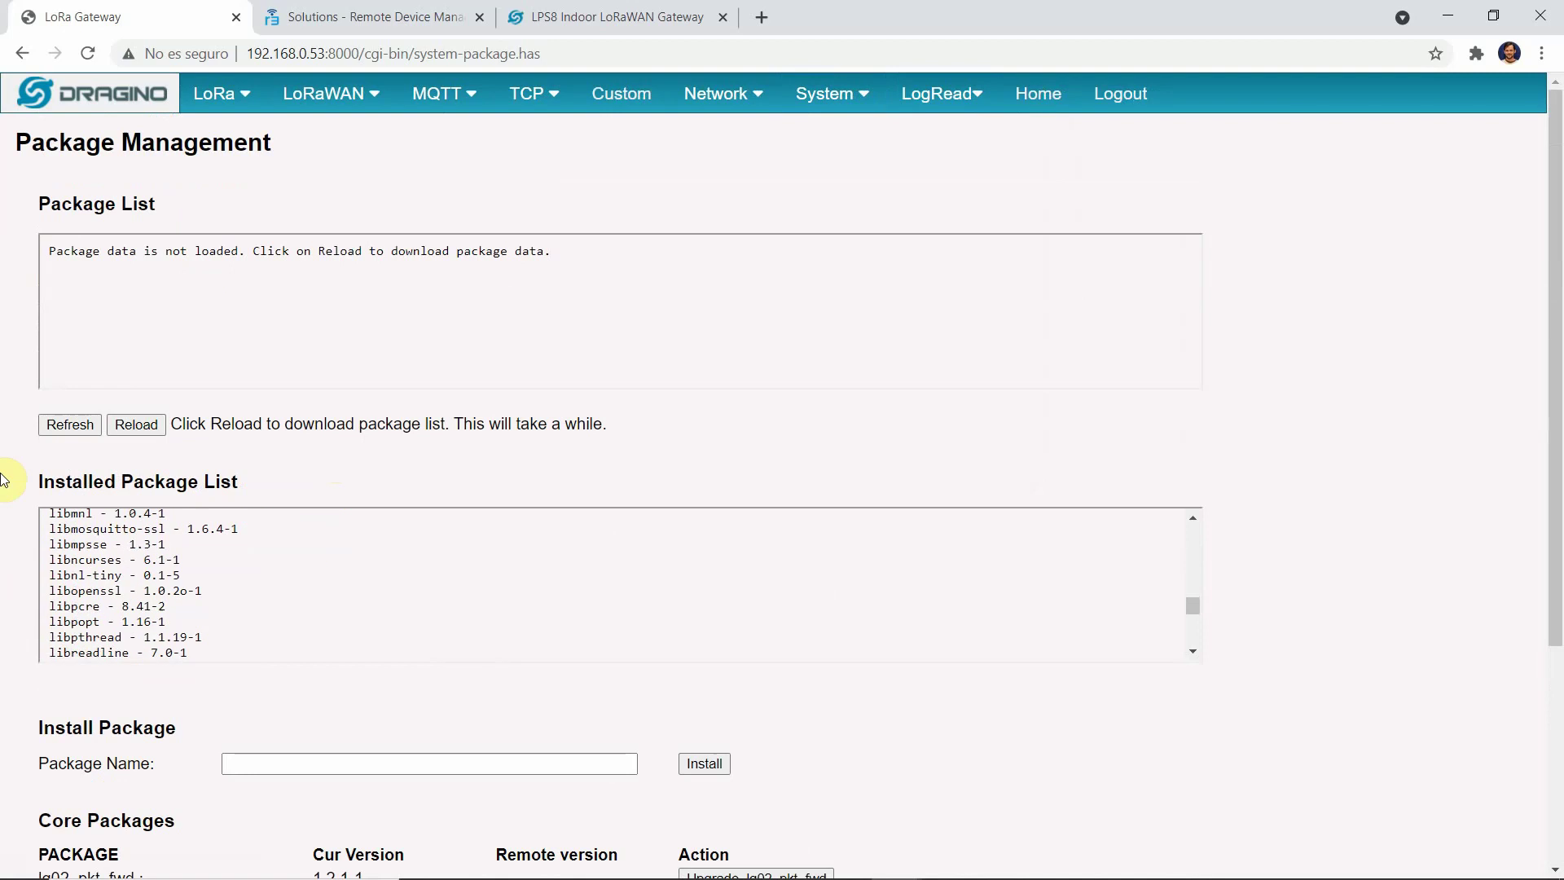
{"action": "scroll", "coordinate": [4, 481], "scroll_direction": "down", "scroll_amount": 4}
{"action": "left_click", "coordinate": [442, 455]}
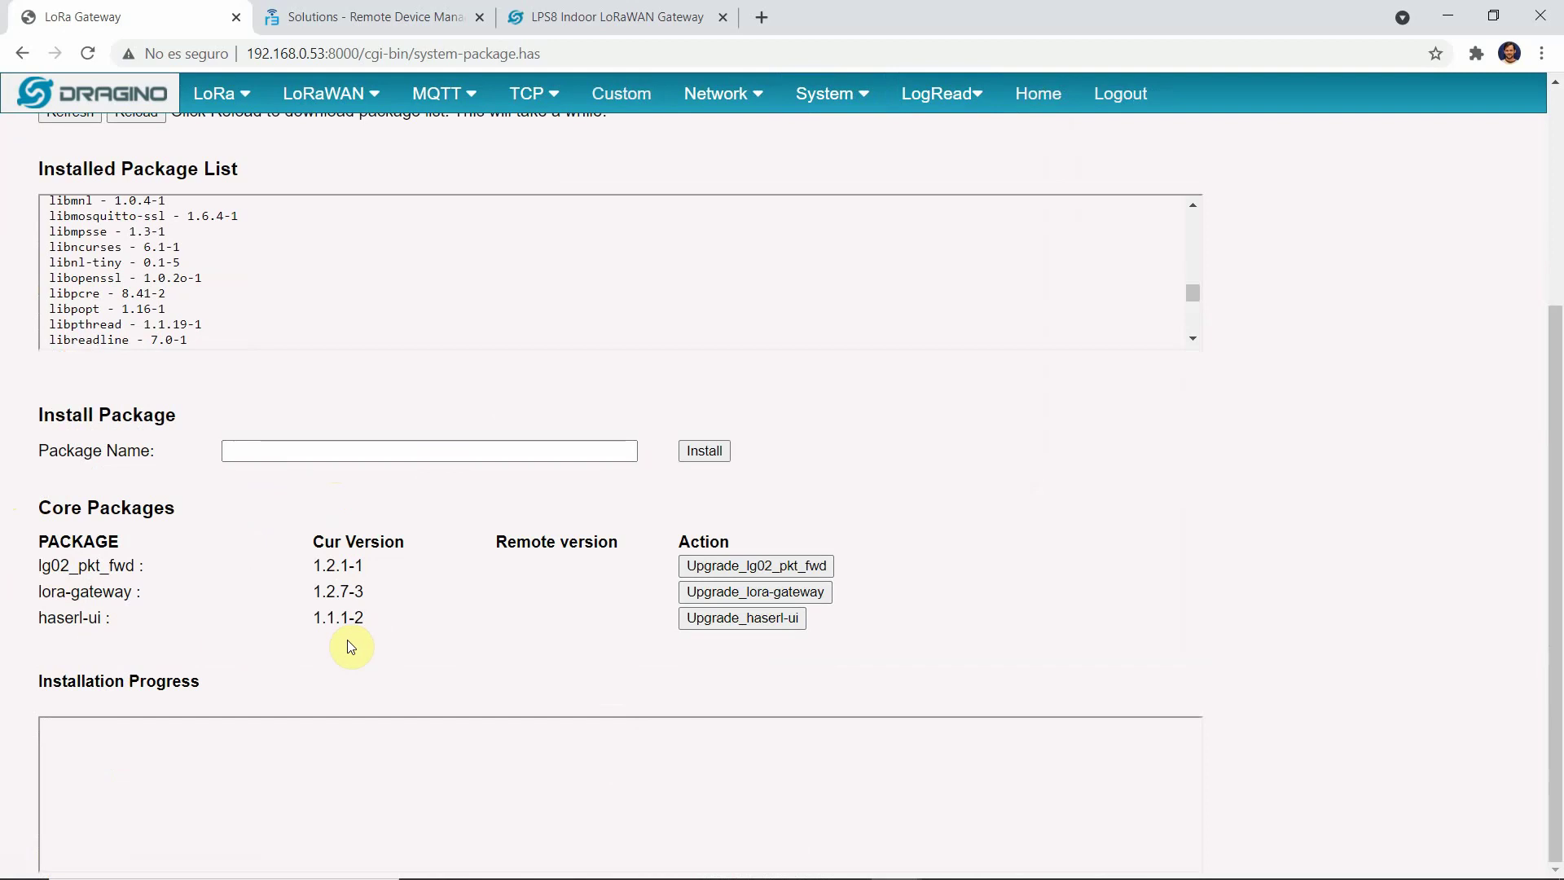
{"action": "scroll", "coordinate": [348, 639], "scroll_direction": "up", "scroll_amount": 4}
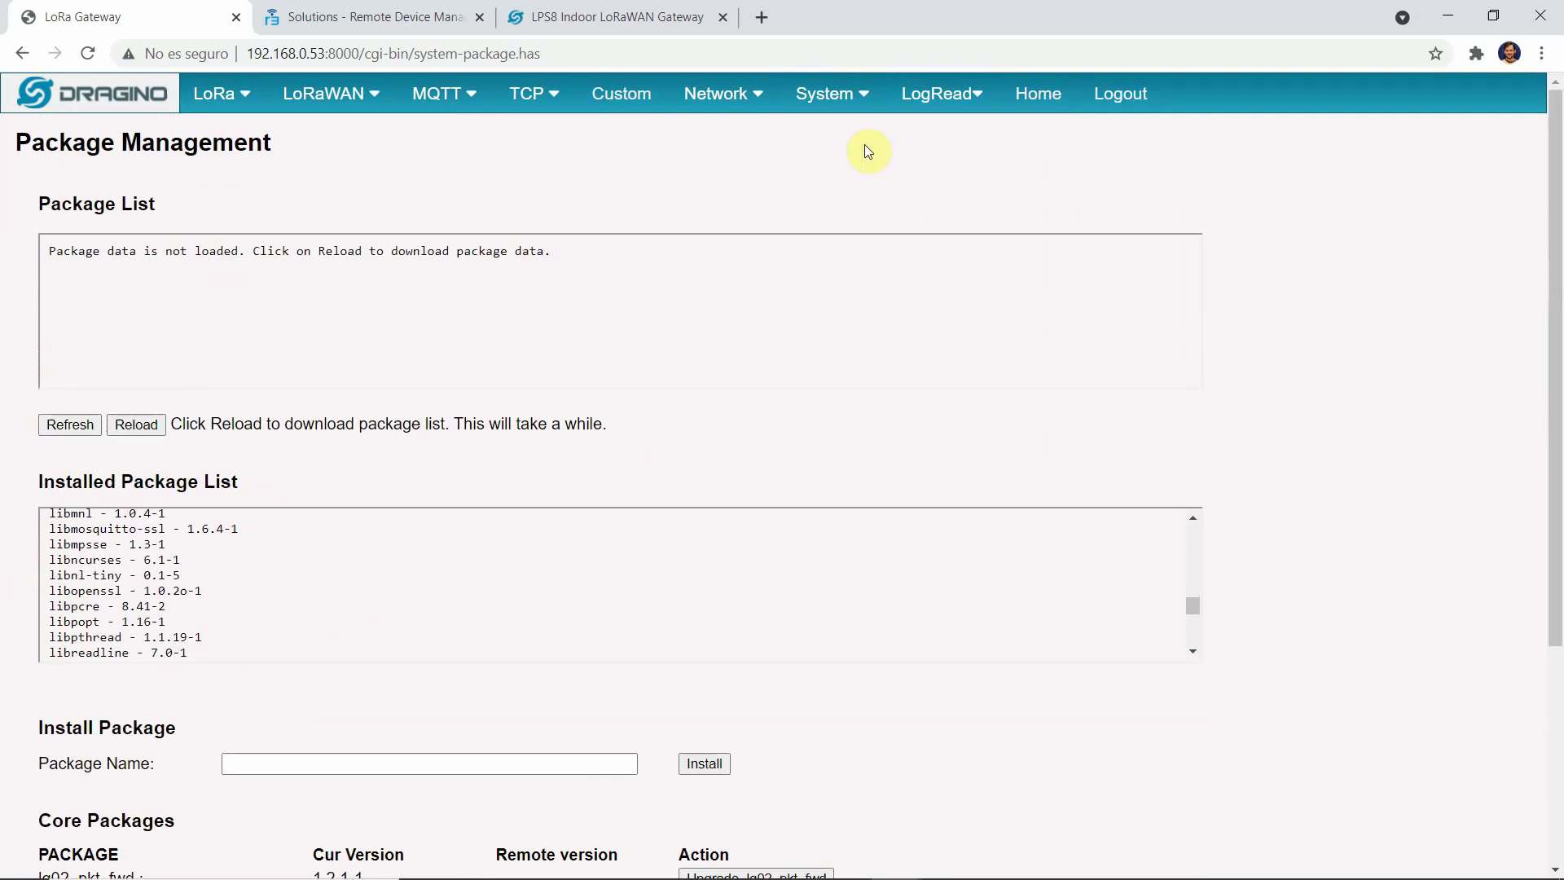
{"action": "mouse_move", "coordinate": [940, 94]}
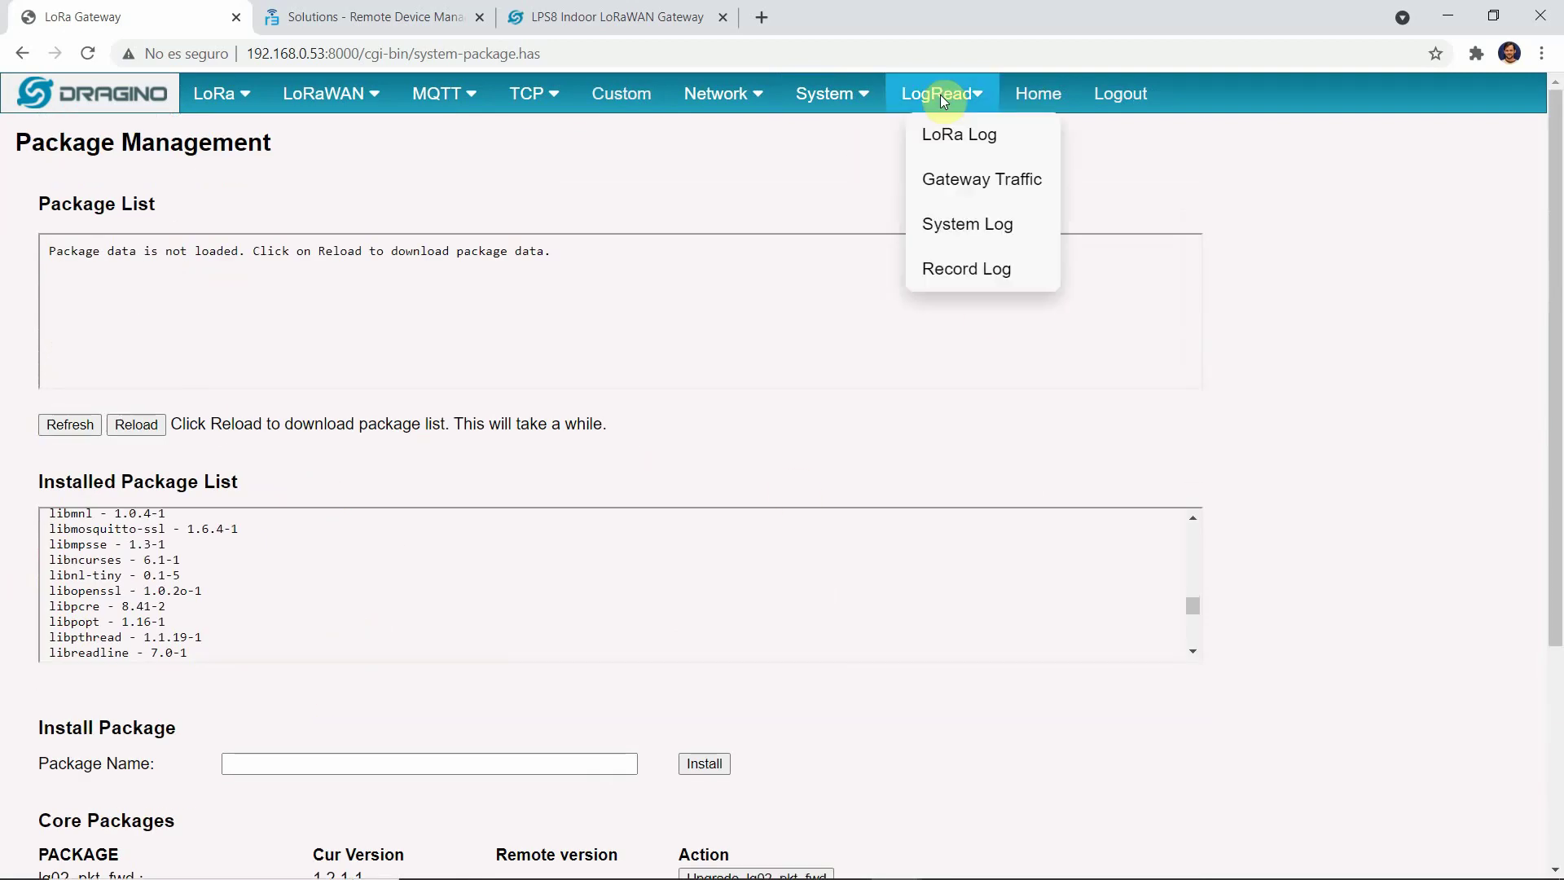
{"action": "left_click", "coordinate": [956, 147]}
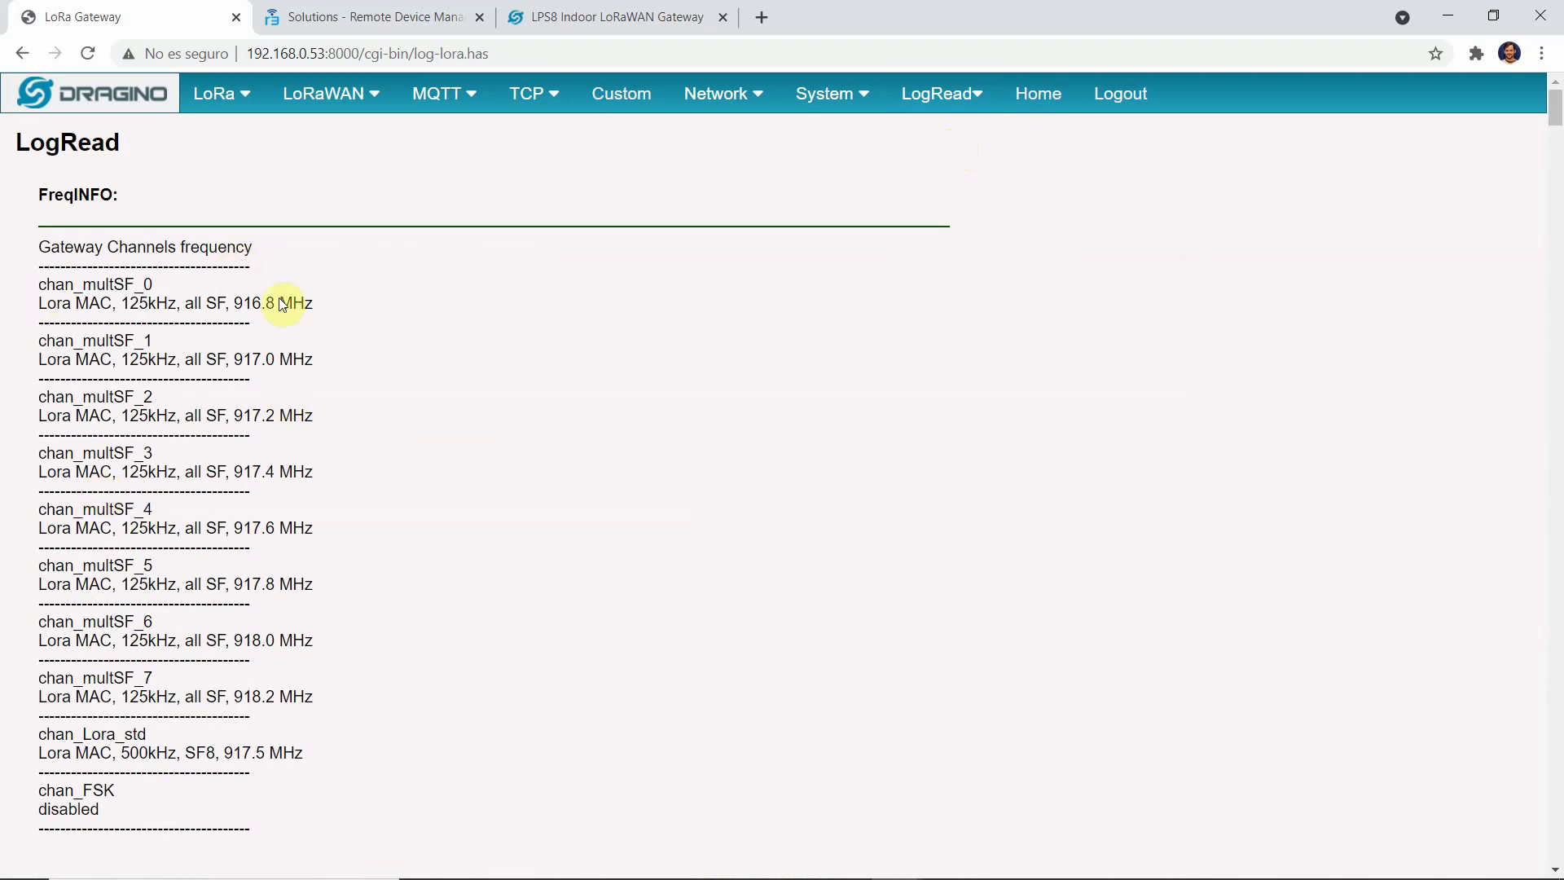
{"action": "scroll", "coordinate": [594, 444], "scroll_direction": "down", "scroll_amount": 10}
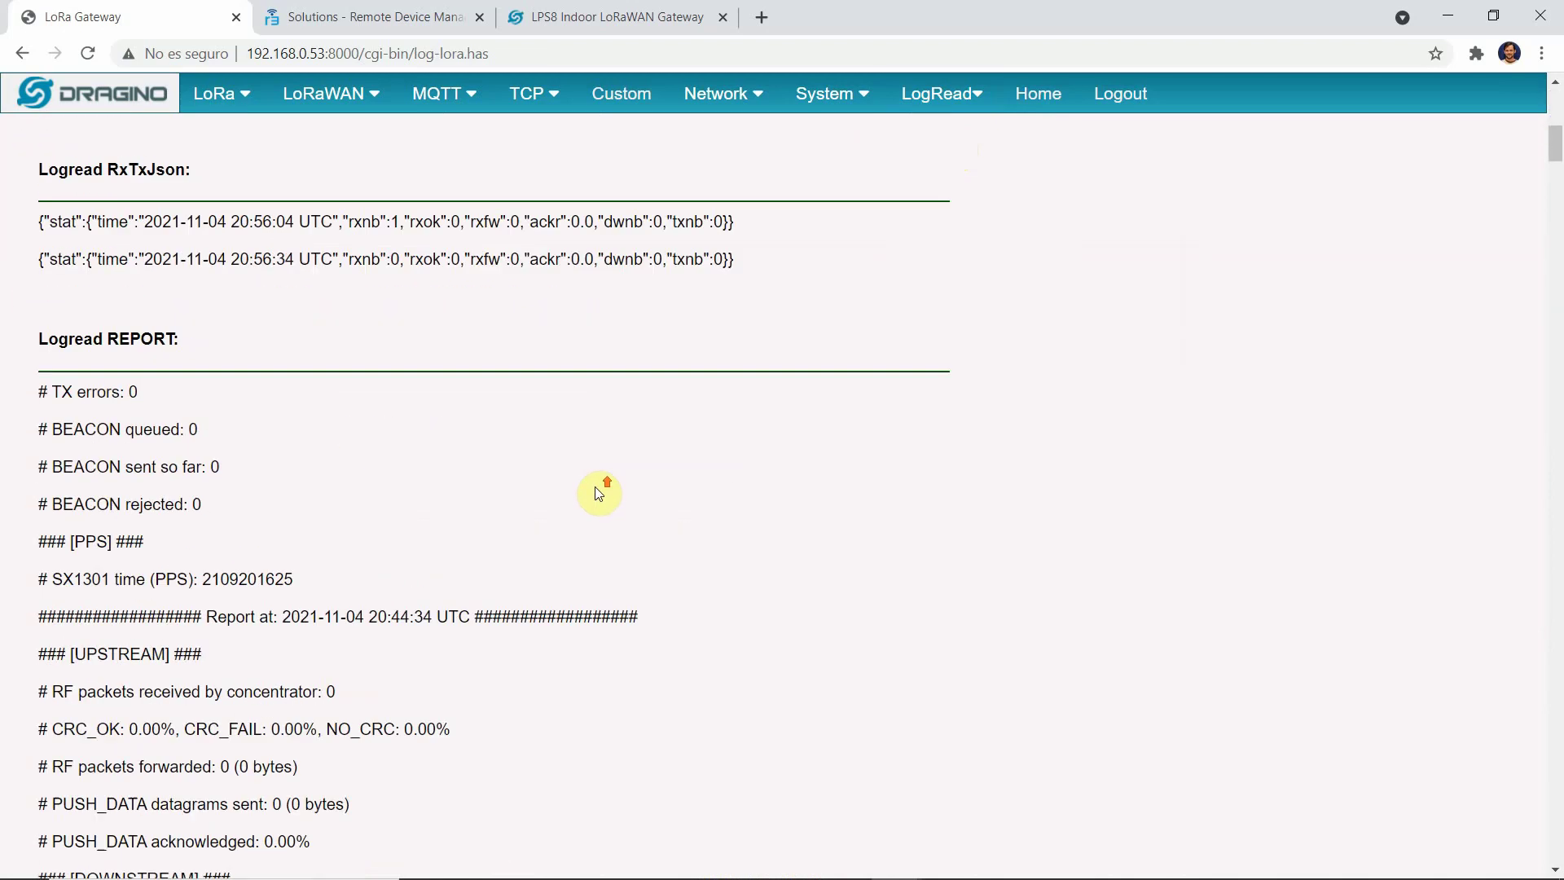
{"action": "scroll", "coordinate": [600, 494], "scroll_direction": "up", "scroll_amount": 8}
{"action": "mouse_move", "coordinate": [945, 94]}
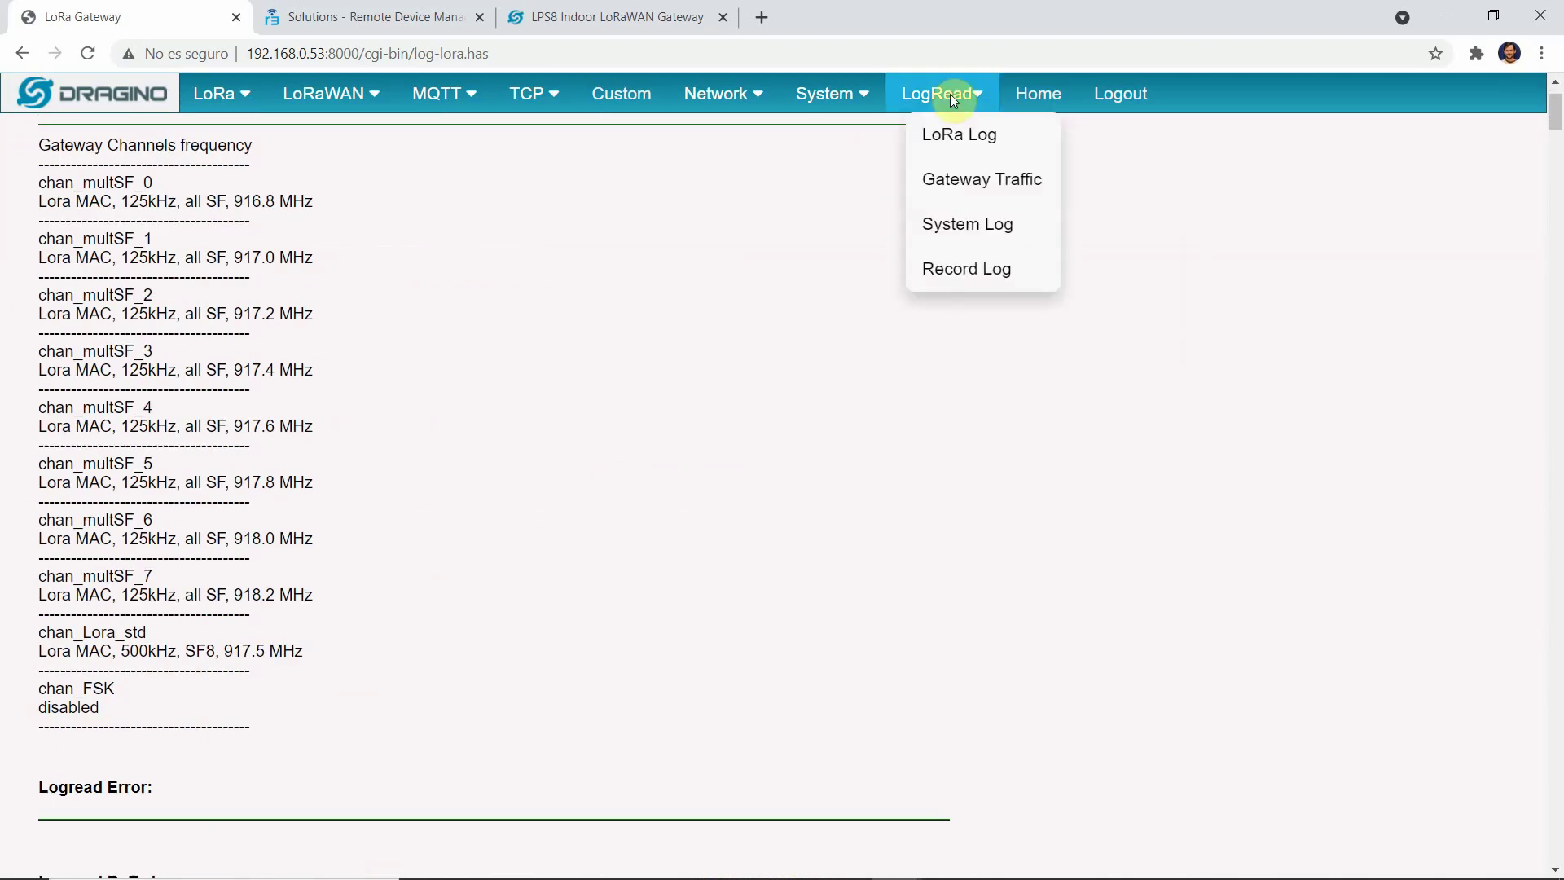
{"action": "left_click", "coordinate": [972, 187]}
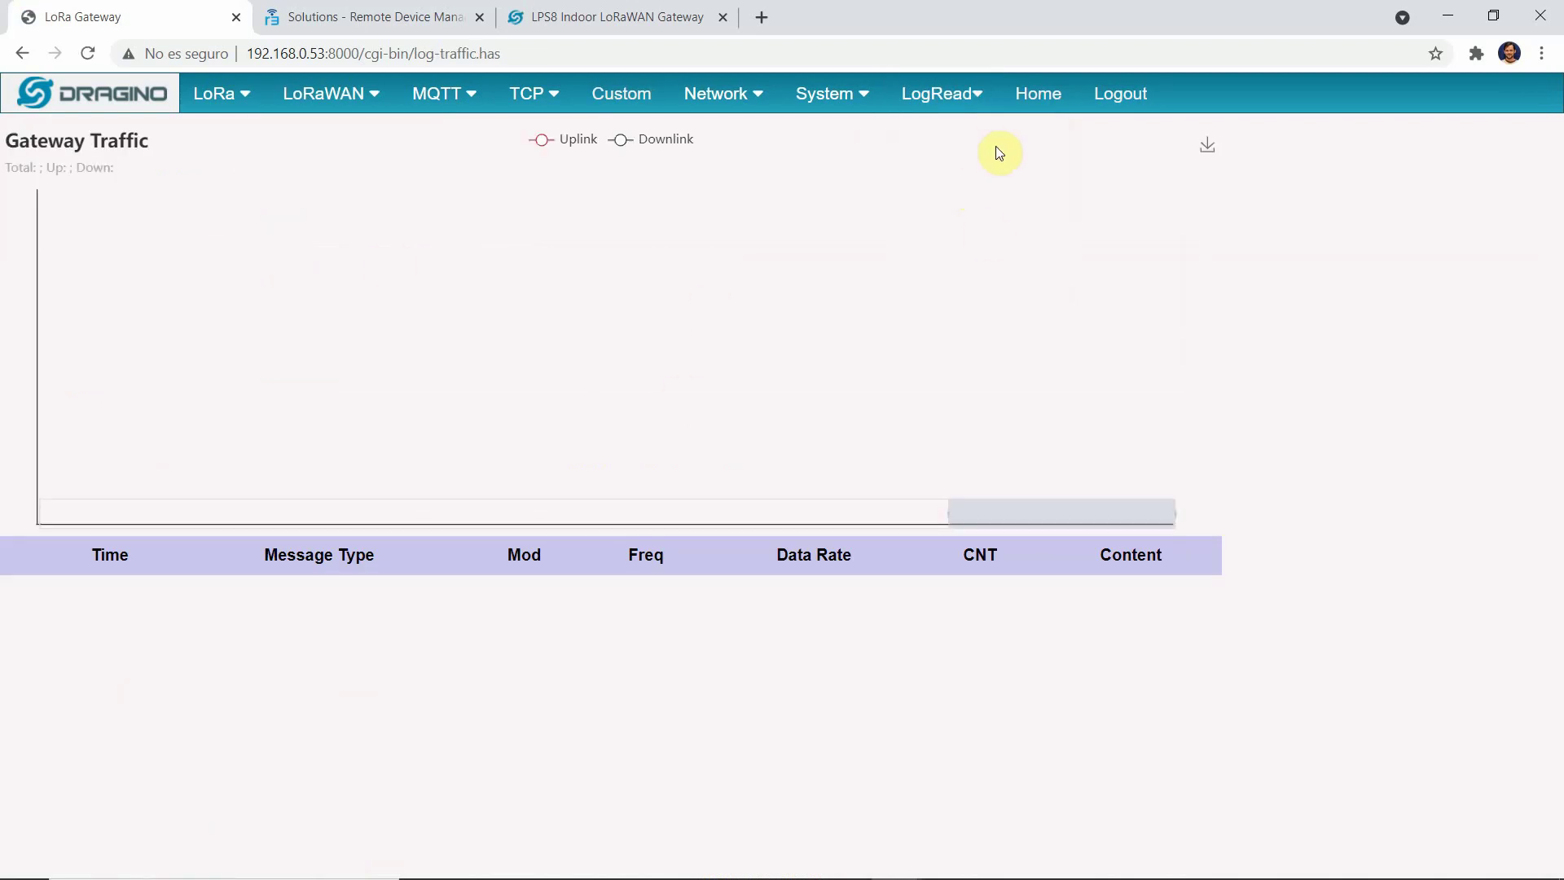
- Review the USB devices, boot info and previous log in the System Log, and return to the gateway's home page
{"action": "mouse_move", "coordinate": [960, 94]}
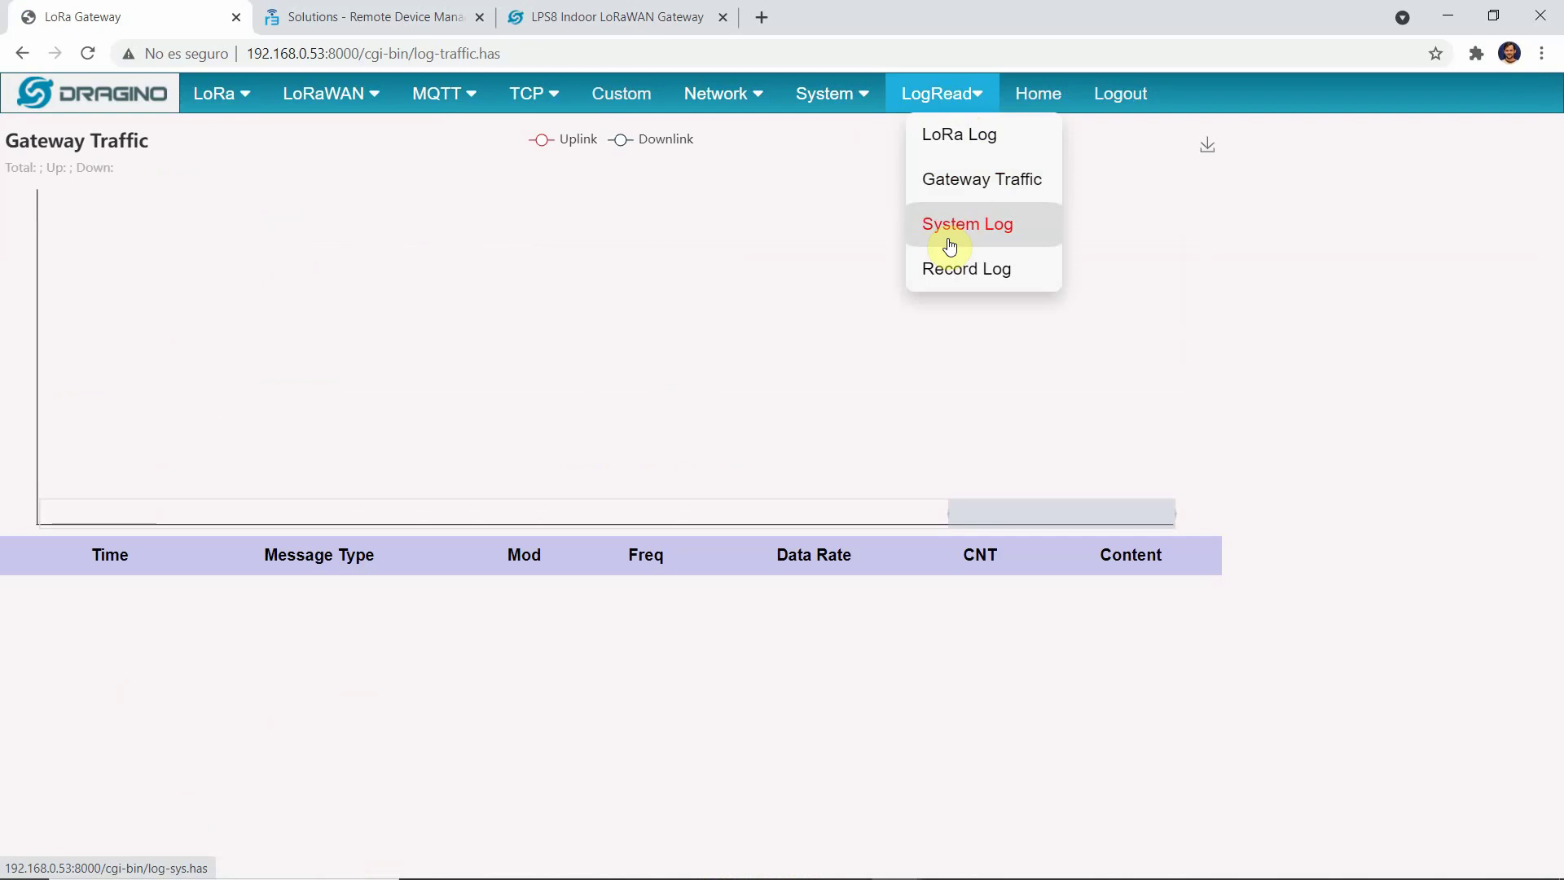
{"action": "left_click", "coordinate": [916, 220]}
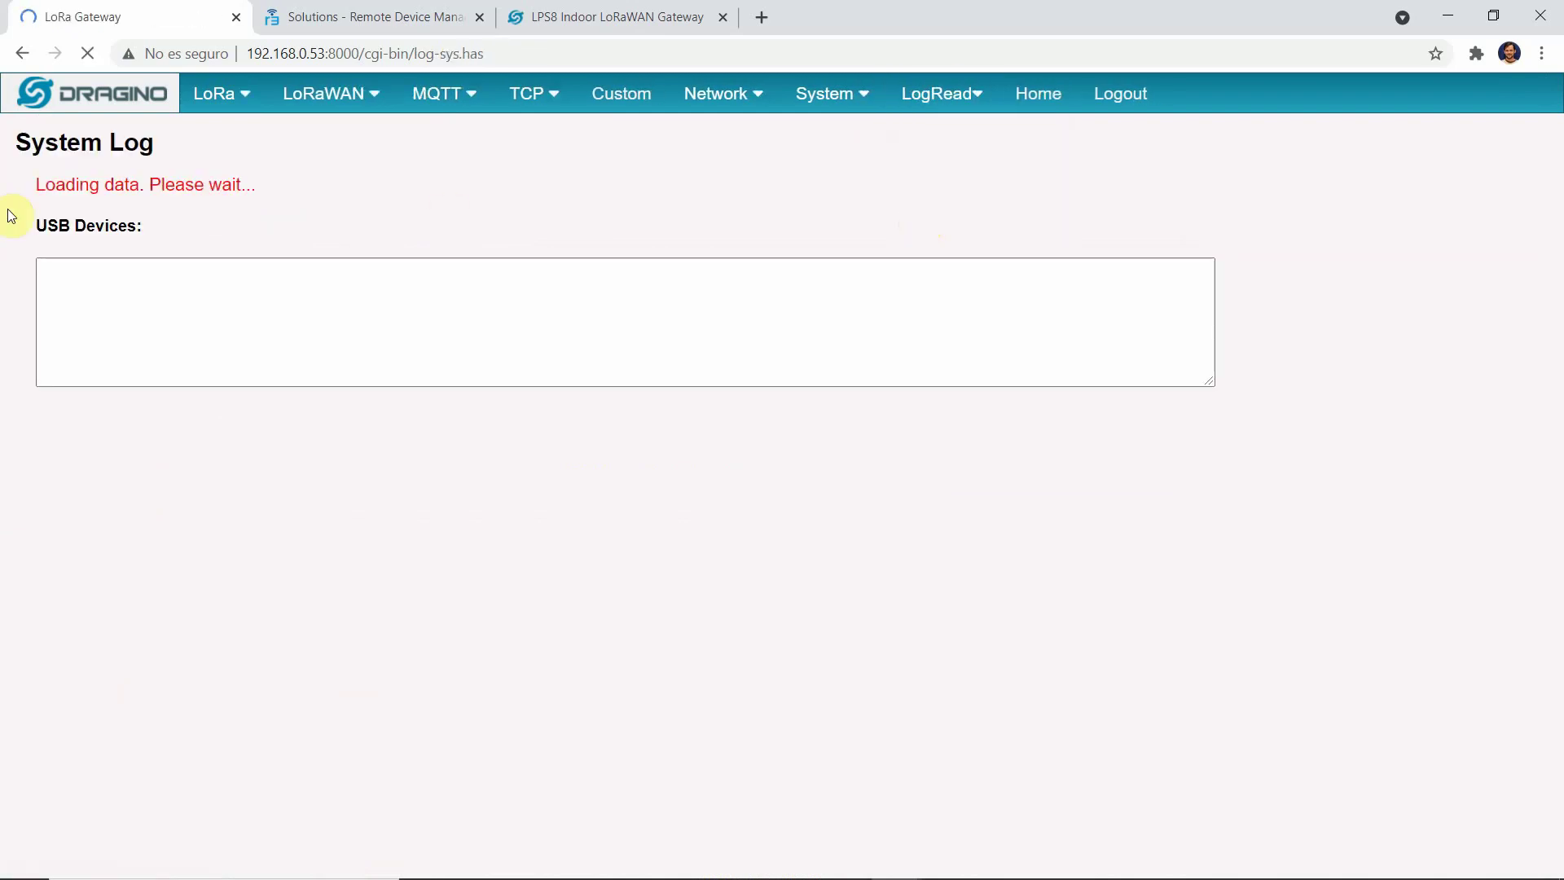
{"action": "scroll", "coordinate": [796, 593], "scroll_direction": "down", "scroll_amount": 3}
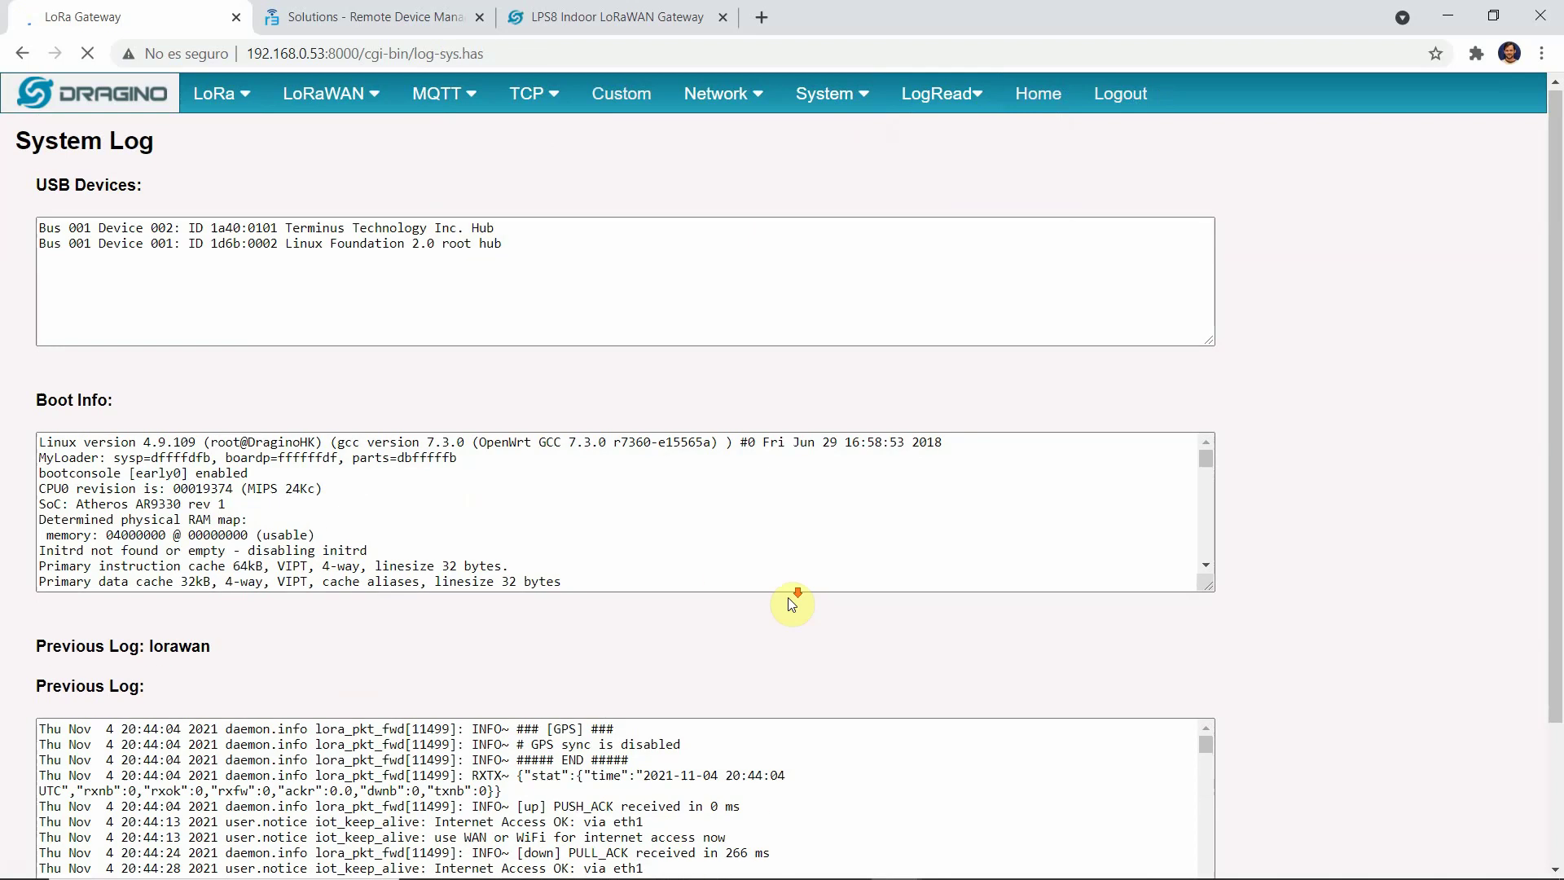
{"action": "scroll", "coordinate": [782, 619], "scroll_direction": "down", "scroll_amount": 6}
{"action": "scroll", "coordinate": [743, 666], "scroll_direction": "up", "scroll_amount": 6}
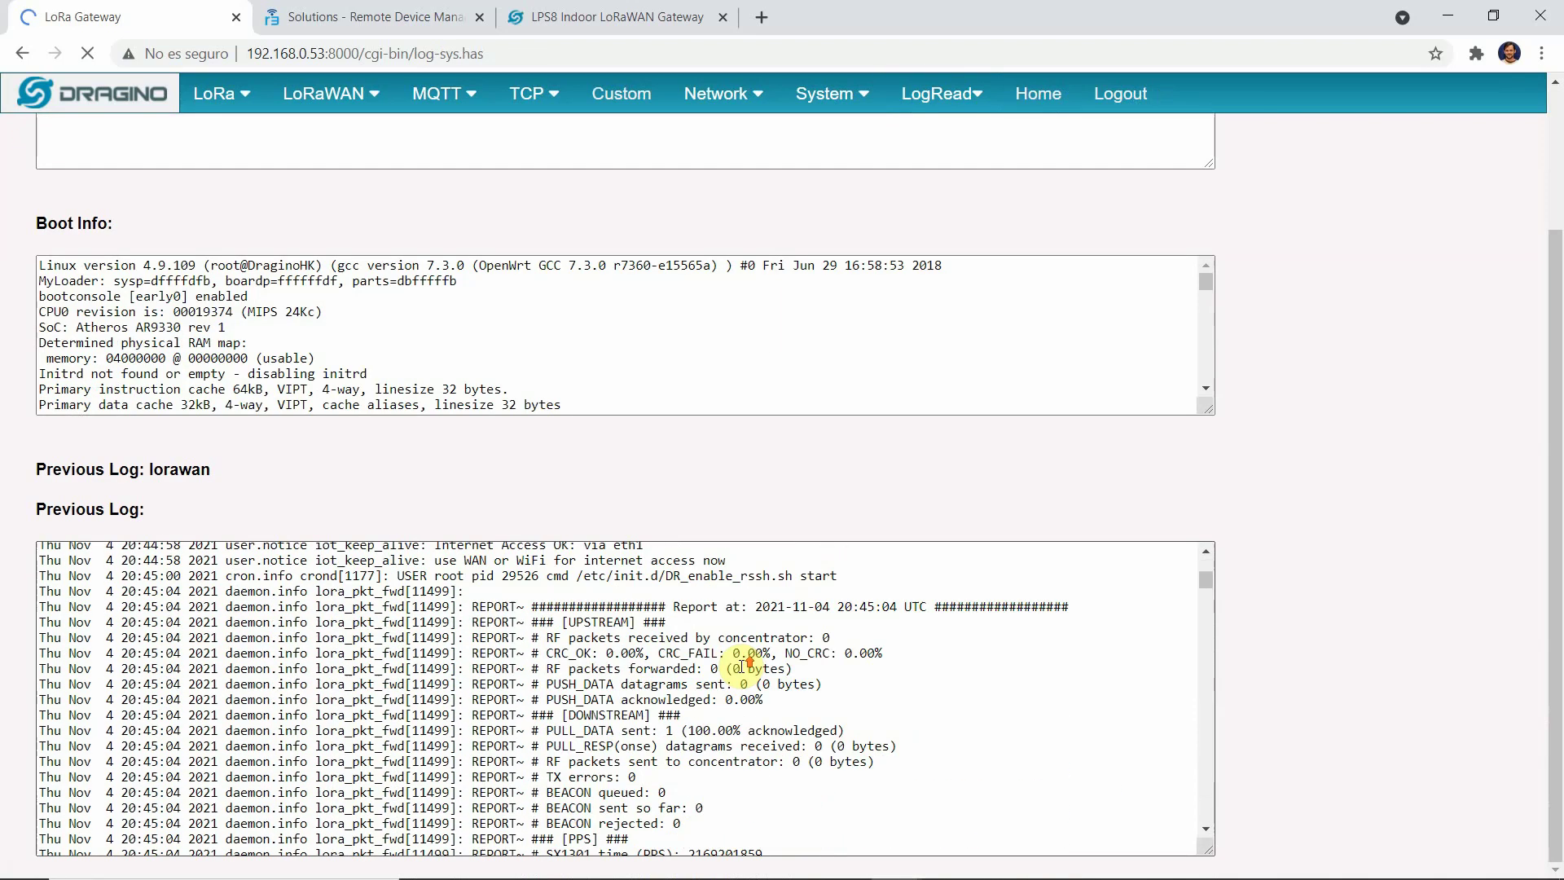
{"action": "scroll", "coordinate": [901, 576], "scroll_direction": "up", "scroll_amount": 2}
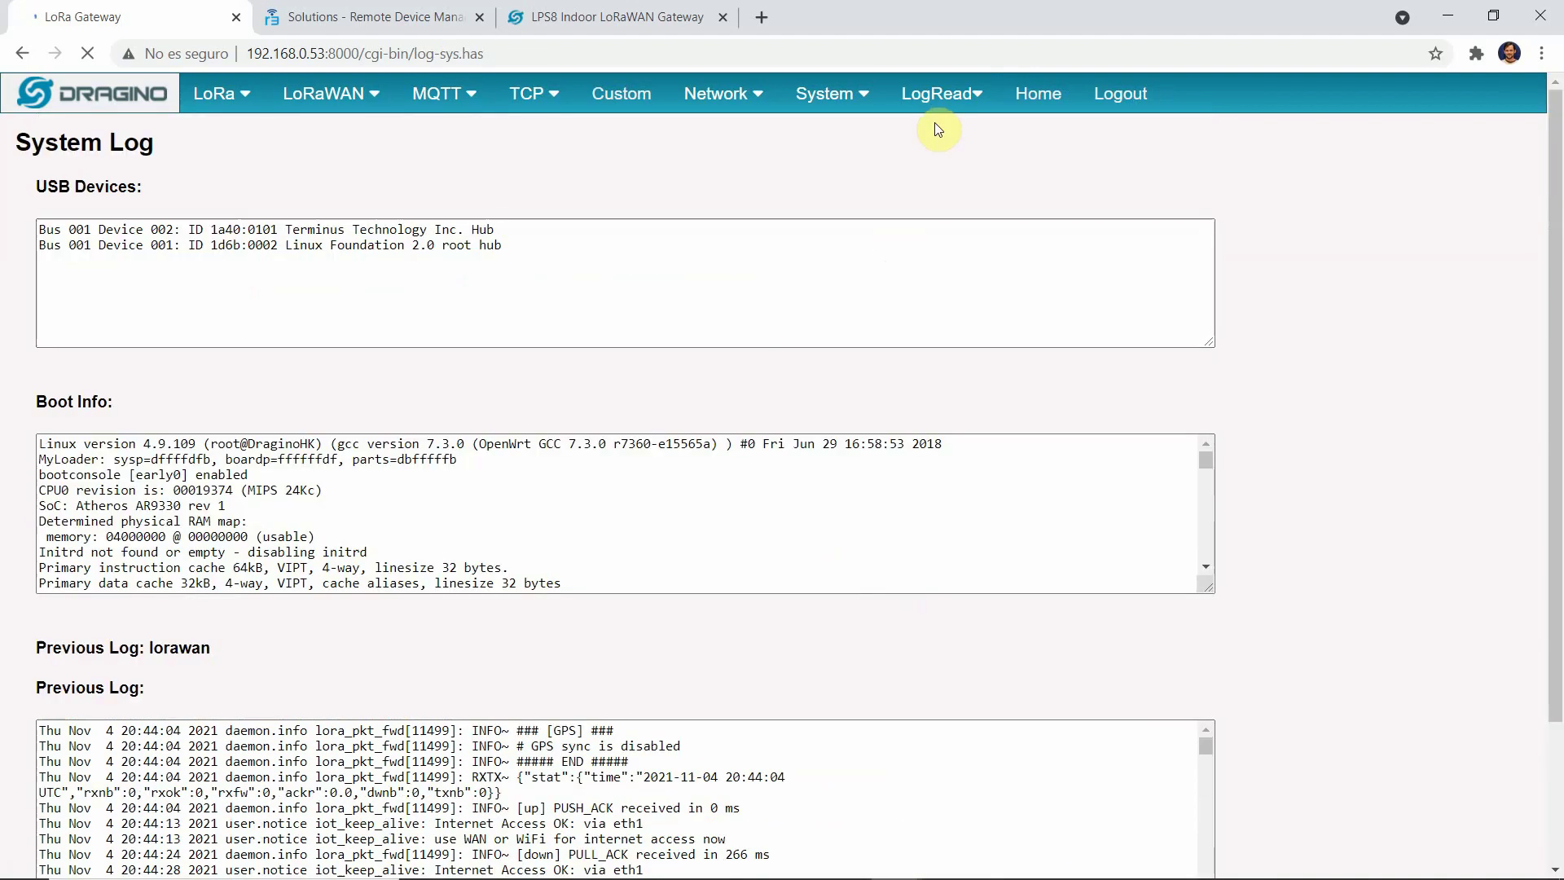
{"action": "mouse_move", "coordinate": [937, 107]}
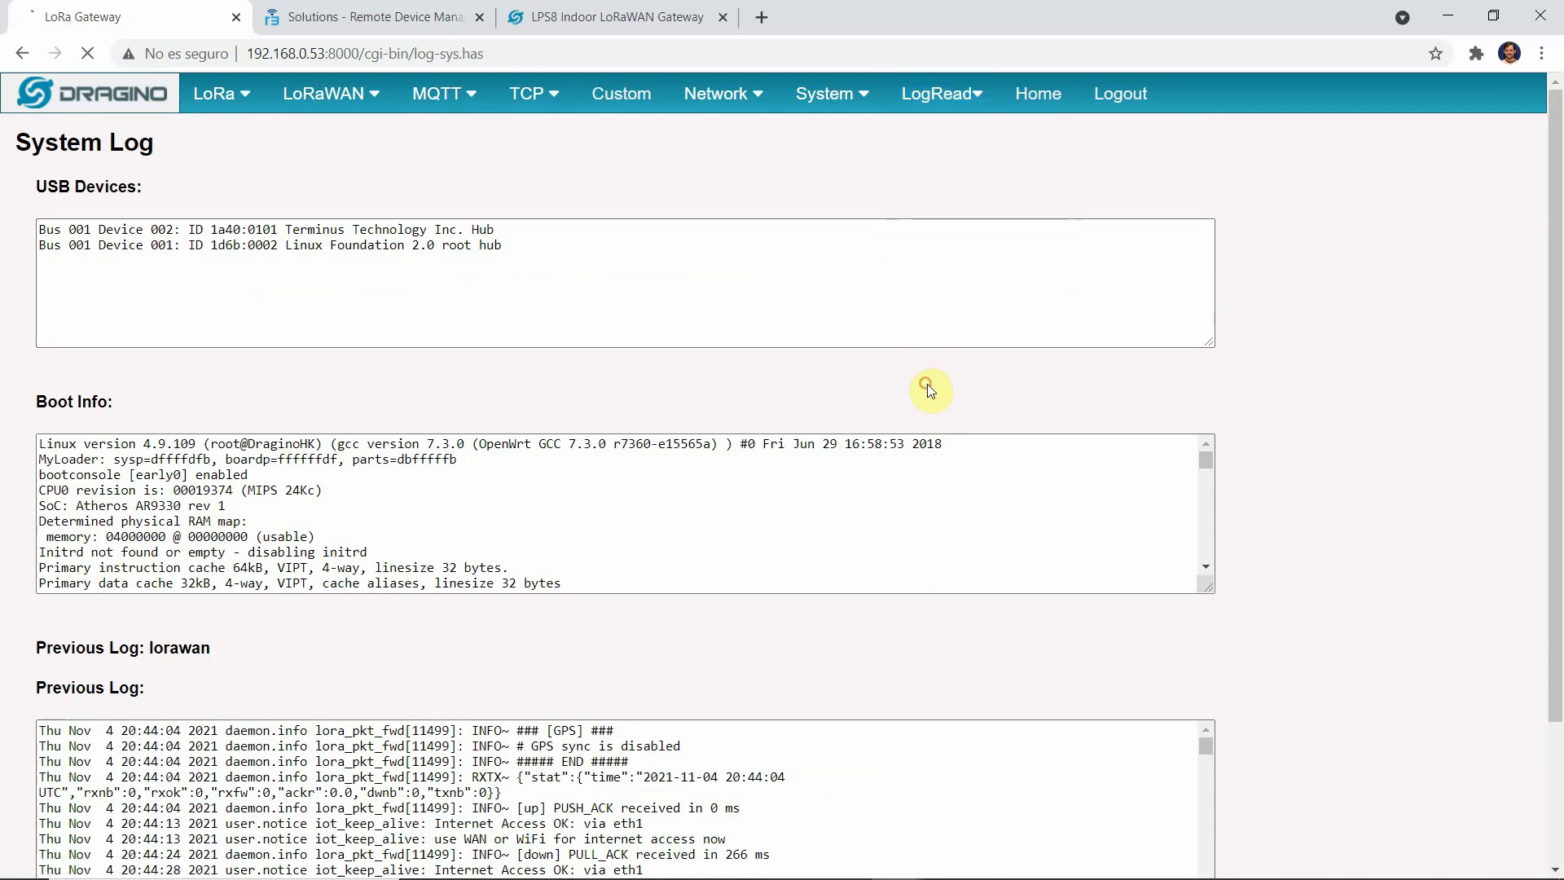
{"action": "left_click", "coordinate": [1051, 95]}
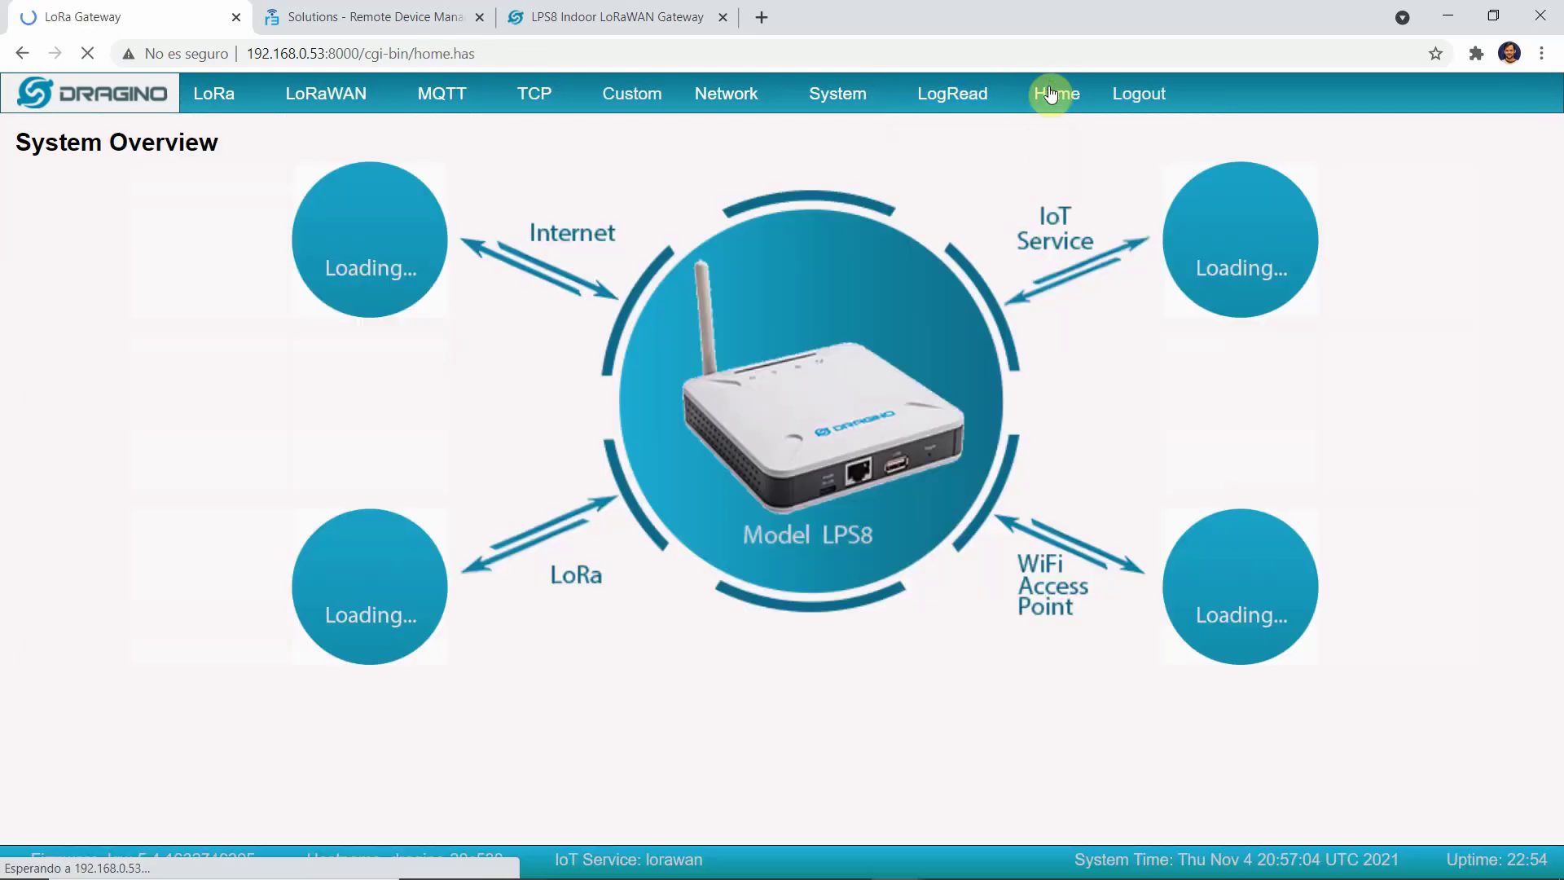